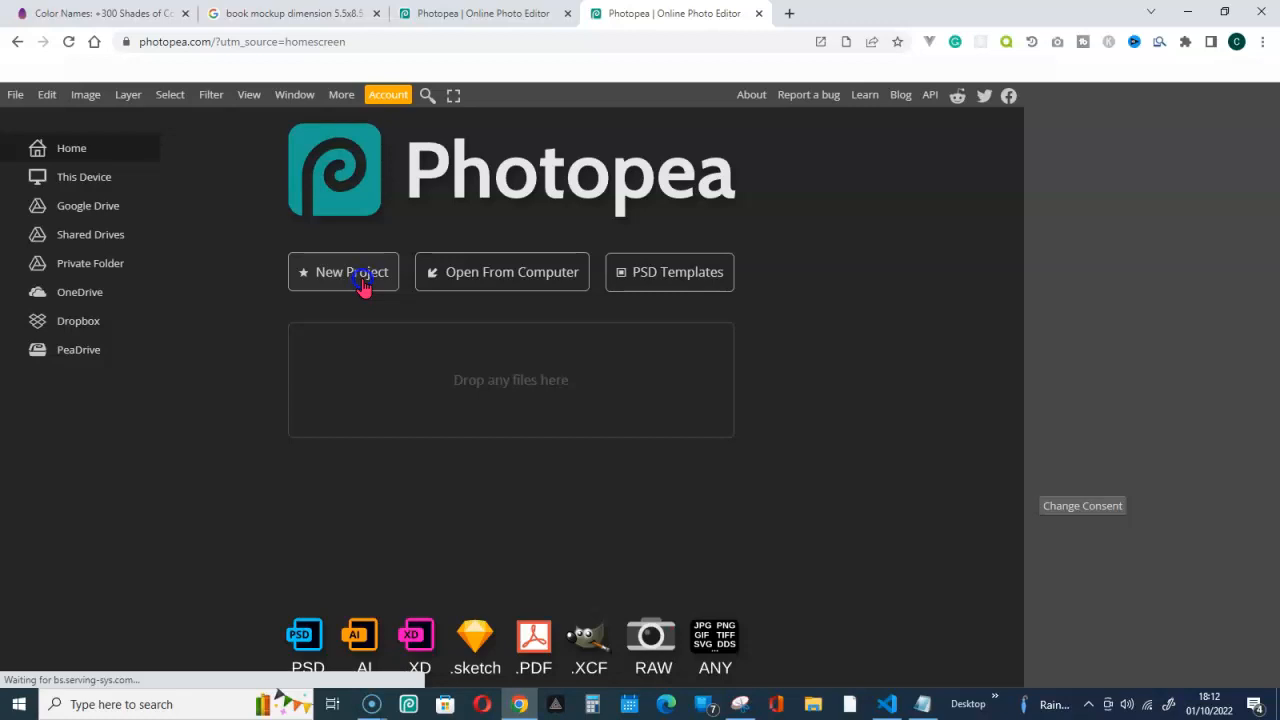
# Start a new project measured in inches and set its width to 5.5.
pyautogui.click(15, 100)
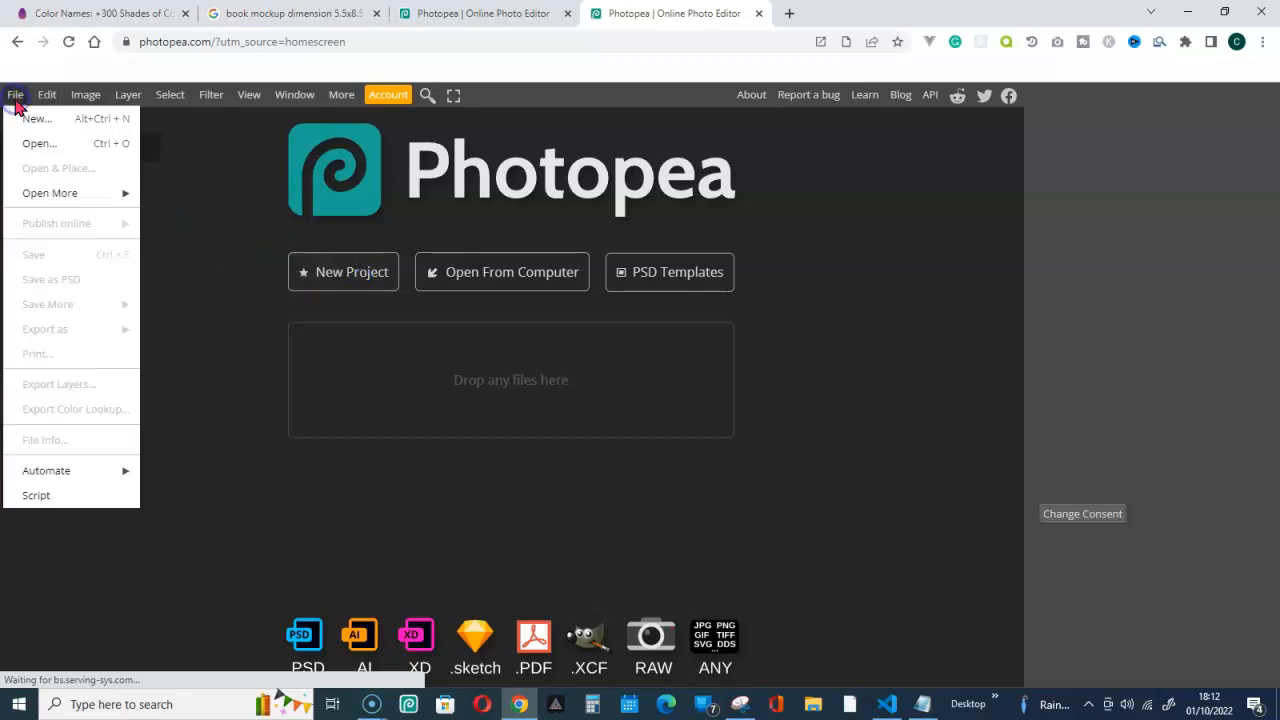
pyautogui.click(266, 486)
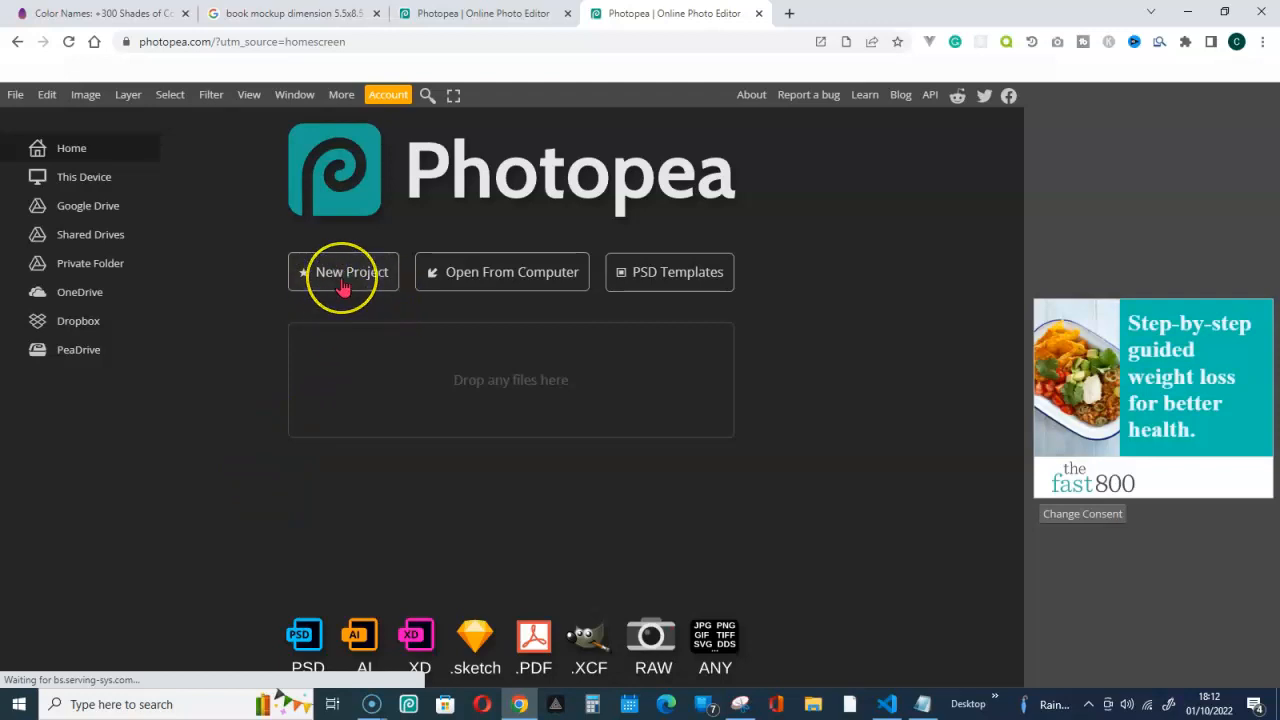
pyautogui.click(343, 287)
pyautogui.click(121, 220)
pyautogui.click(223, 198)
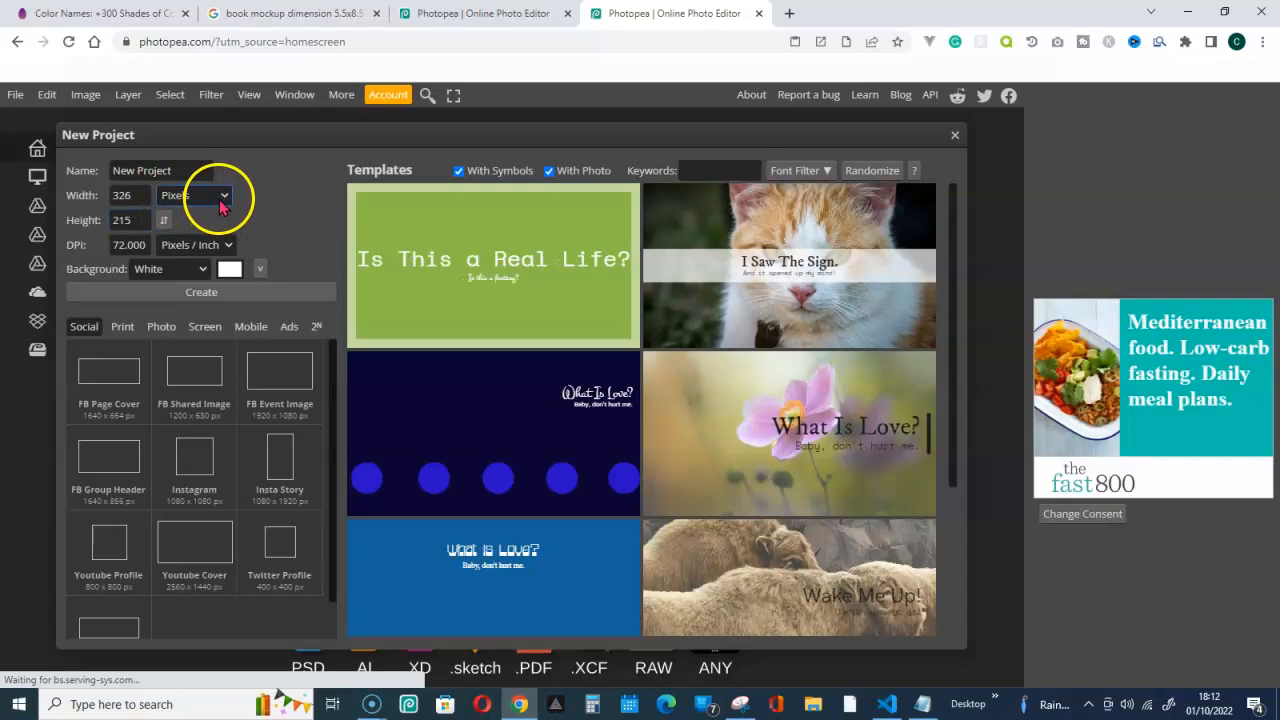
pyautogui.click(190, 258)
pyautogui.moveTo(149, 195); pyautogui.dragTo(82, 203)
pyautogui.write('5')
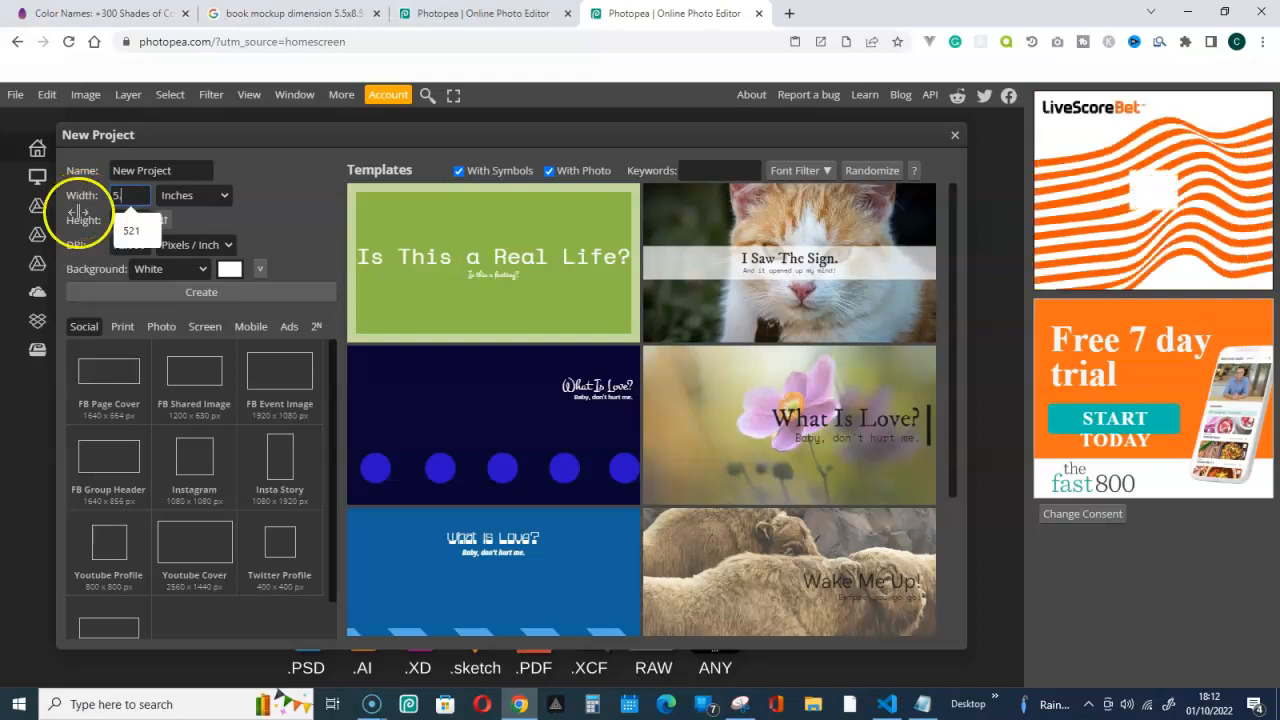
pyautogui.write('.5')
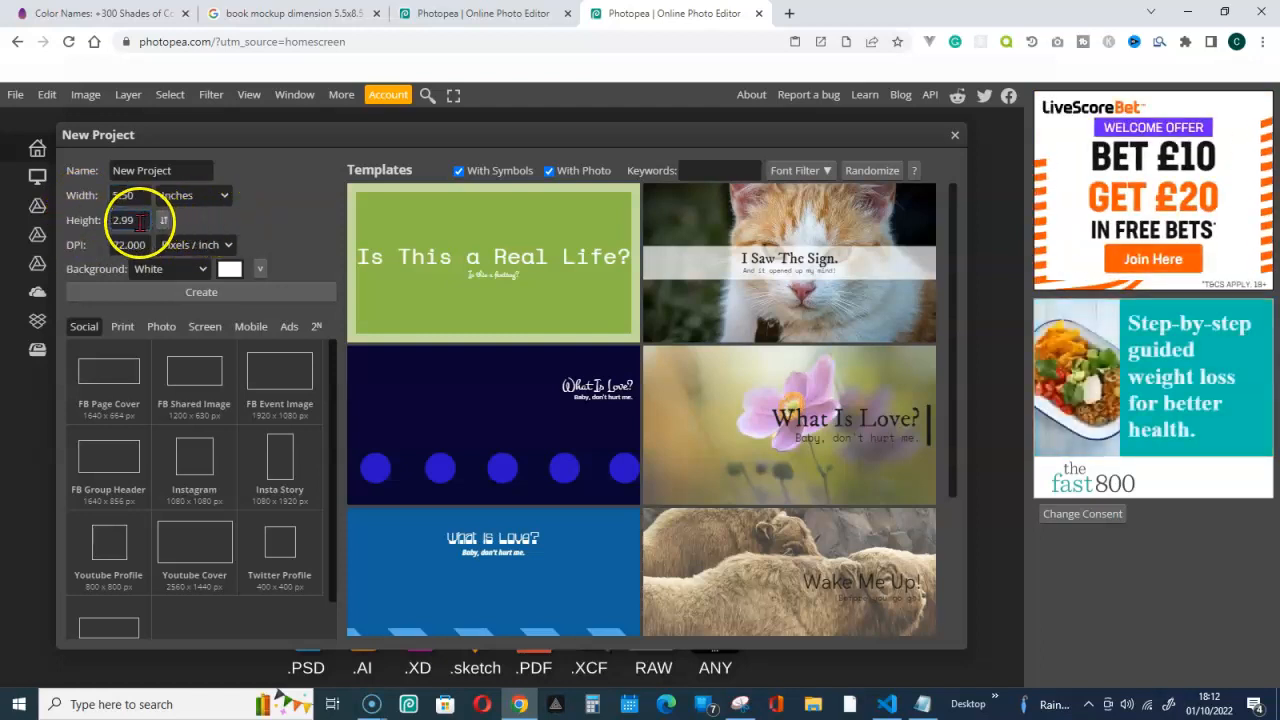
# Set the new project's height to 8.5 inches and create the document with a white background.
pyautogui.moveTo(134, 220); pyautogui.dragTo(108, 228)
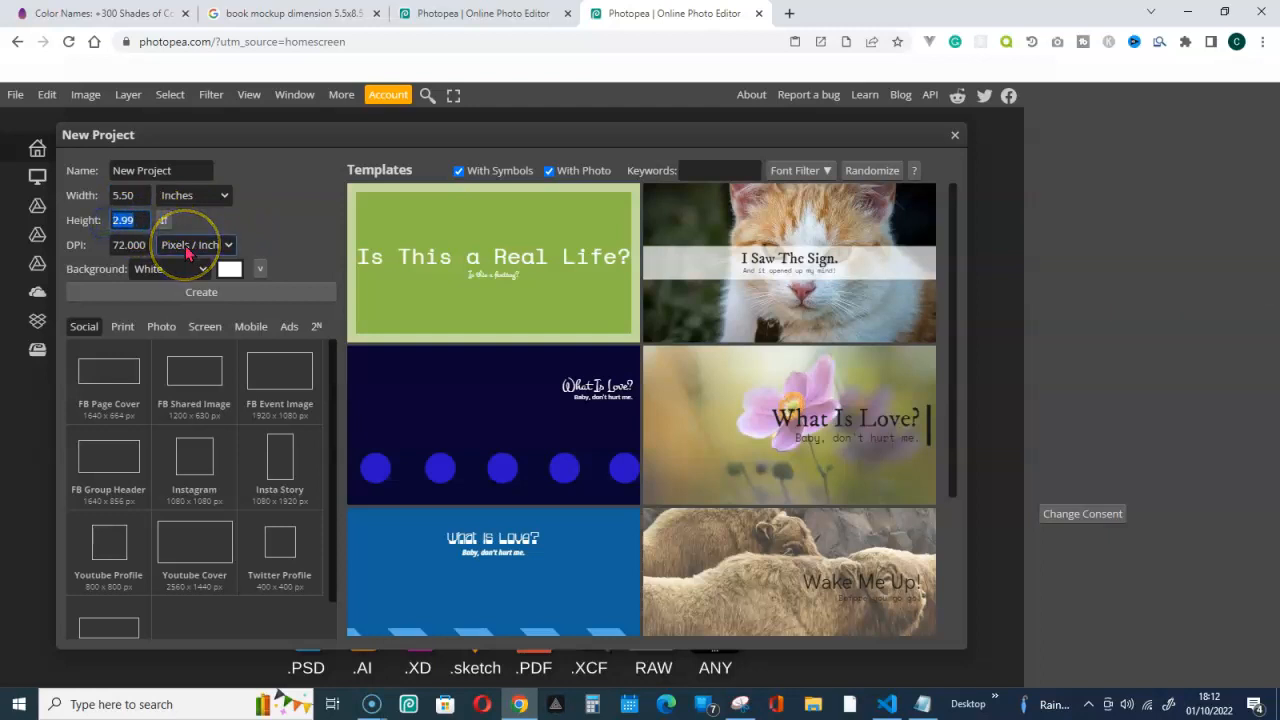
pyautogui.write('8.5')
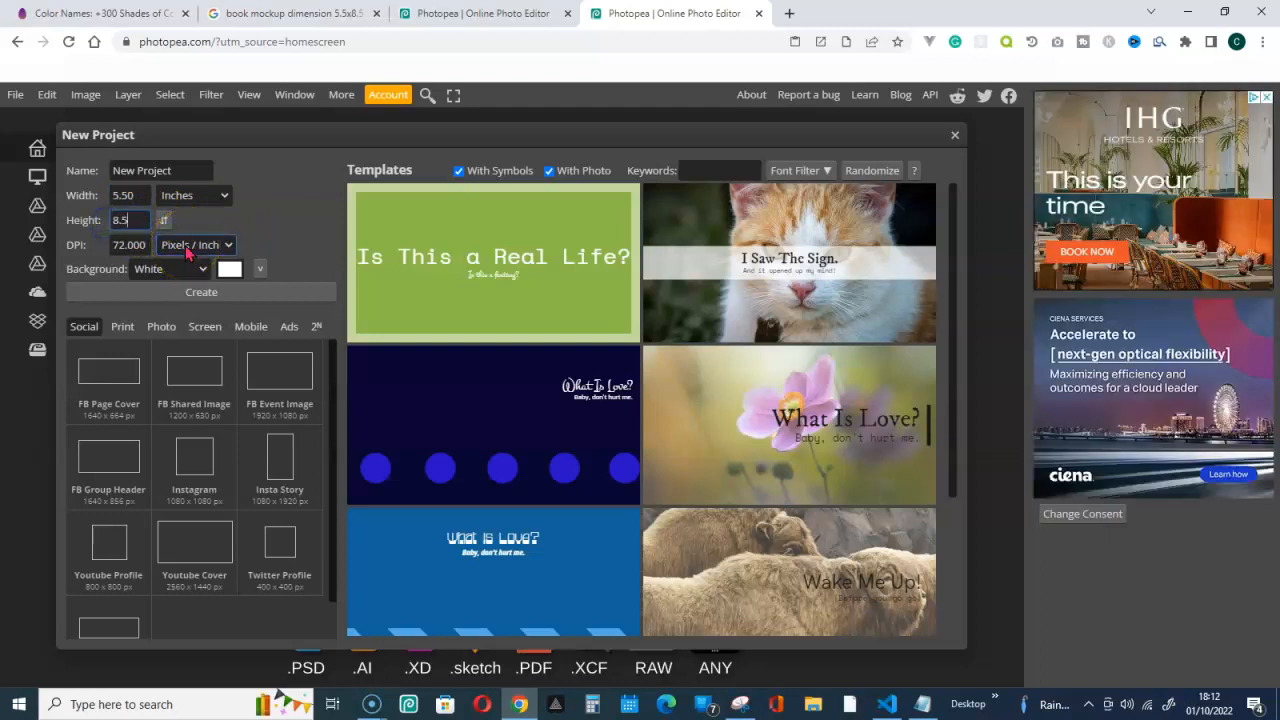
pyautogui.click(314, 228)
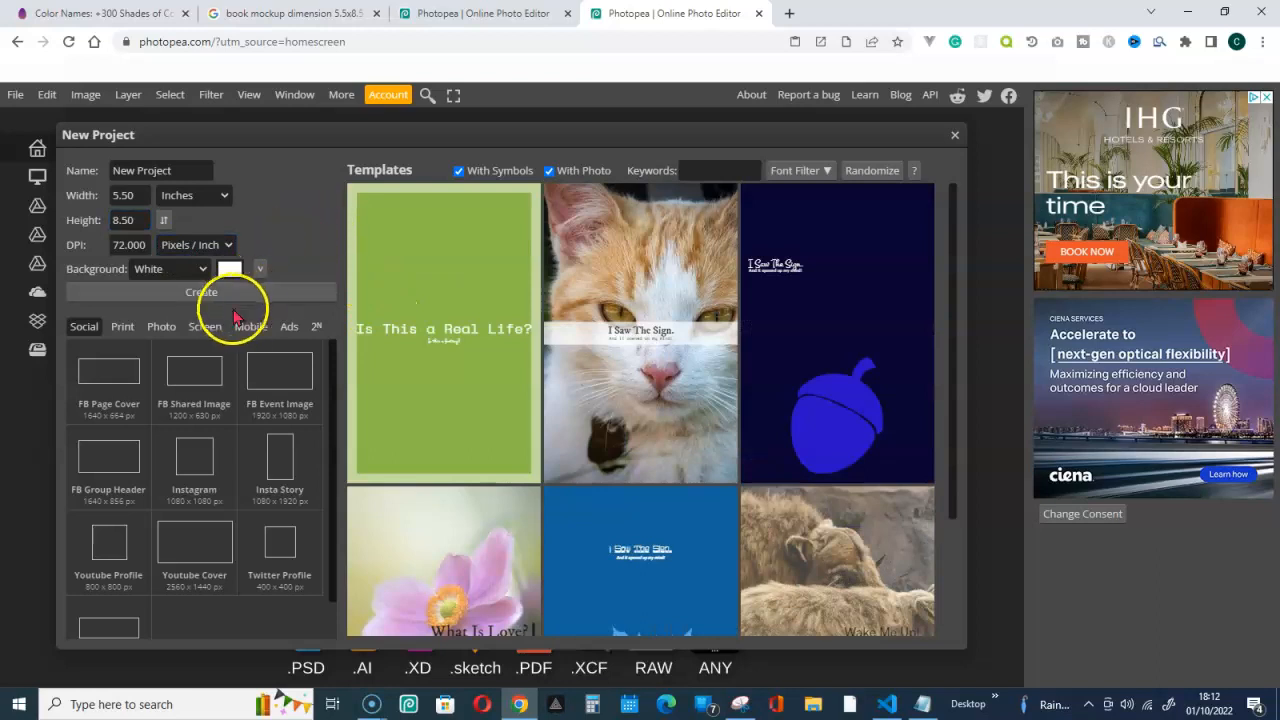
pyautogui.click(228, 300)
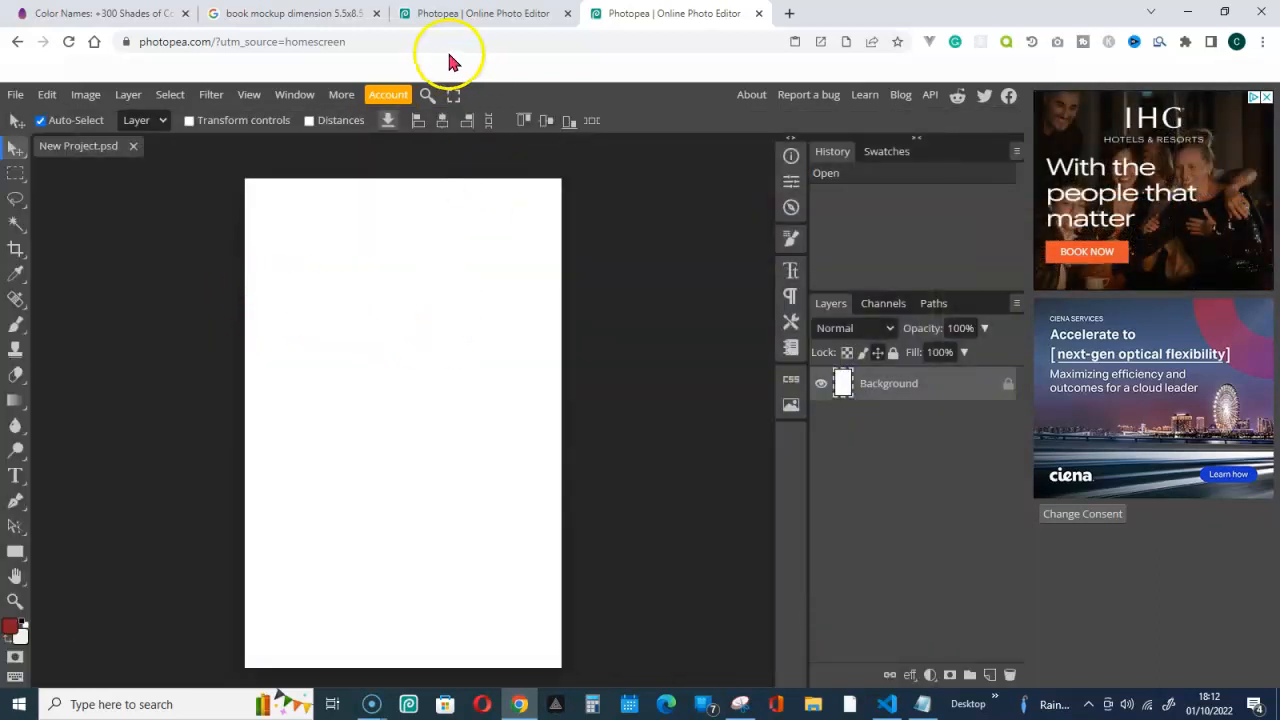
# Switch to the eggradients color names page and copy a Snipping Tool capture of the Straw Color swatch.
pyautogui.click(468, 18)
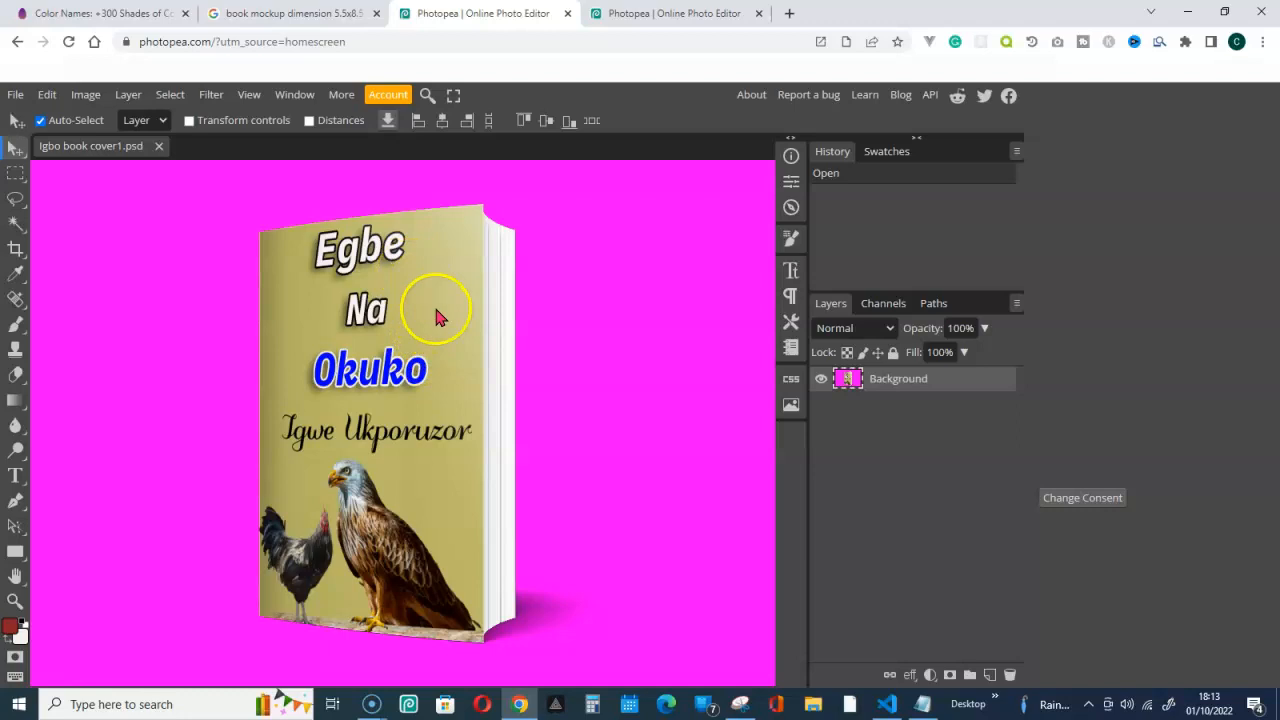
pyautogui.click(660, 22)
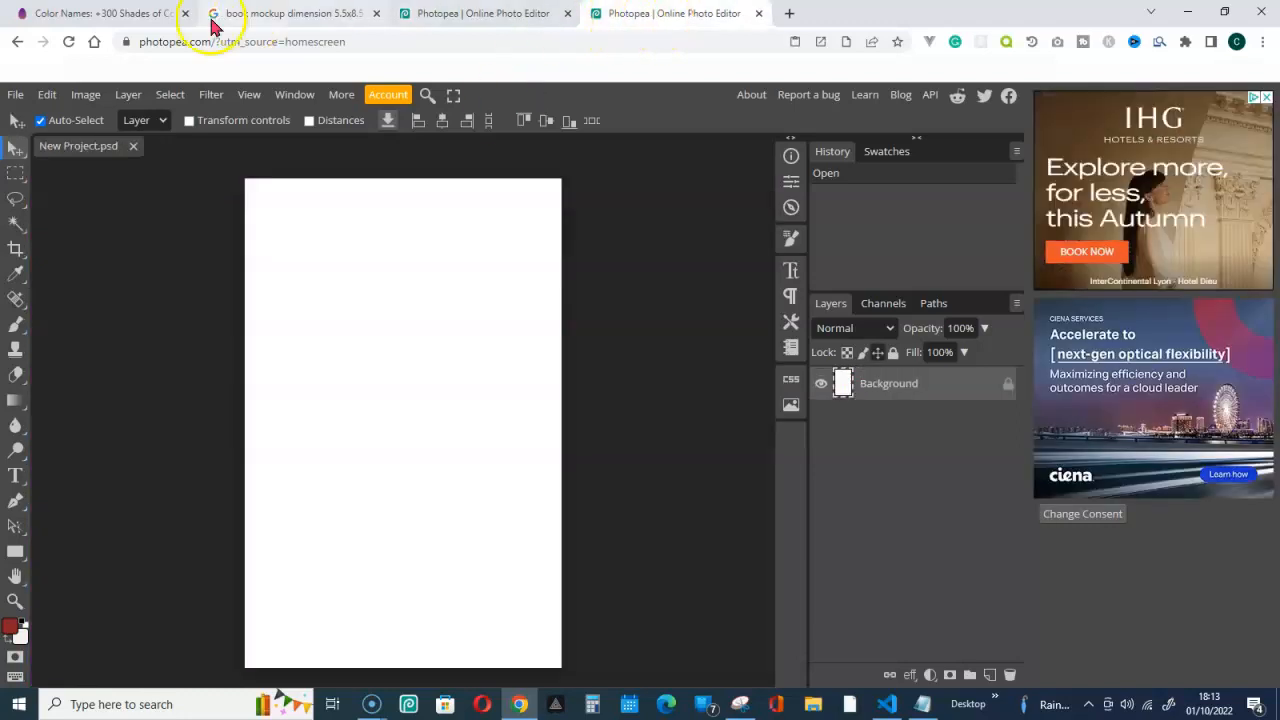
pyautogui.click(130, 20)
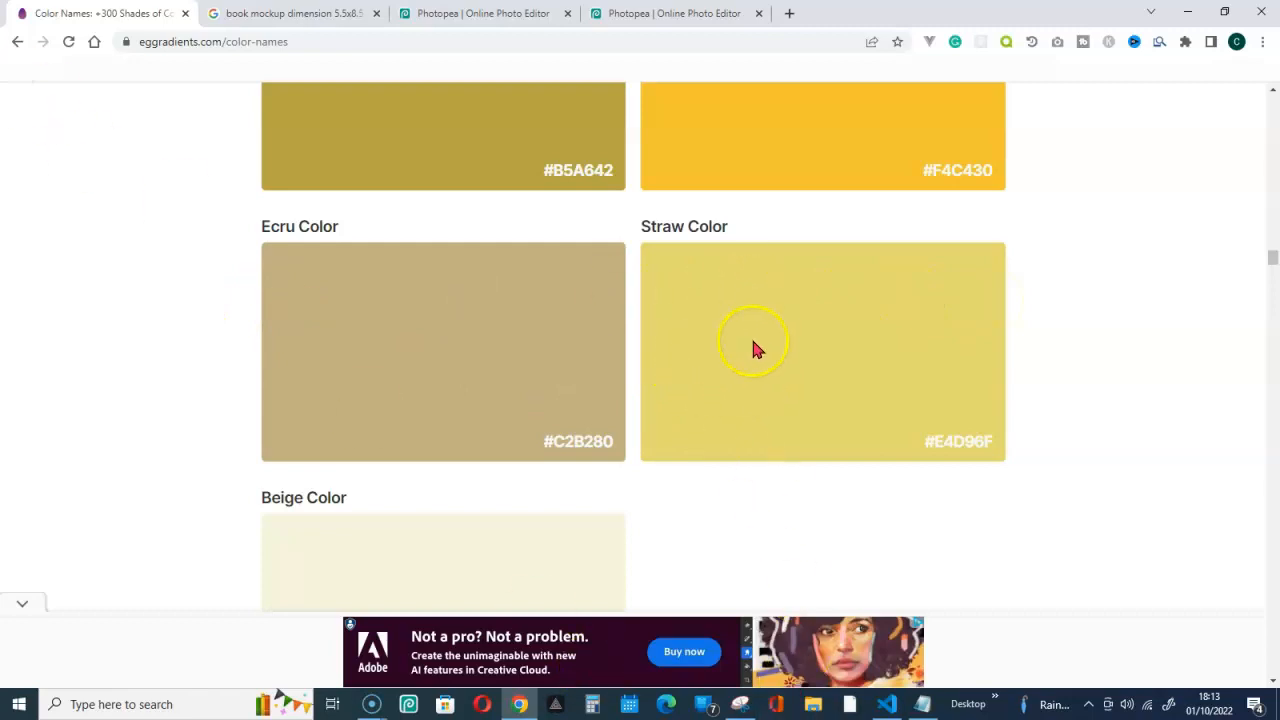
pyautogui.click(740, 704)
pyautogui.click(600, 162)
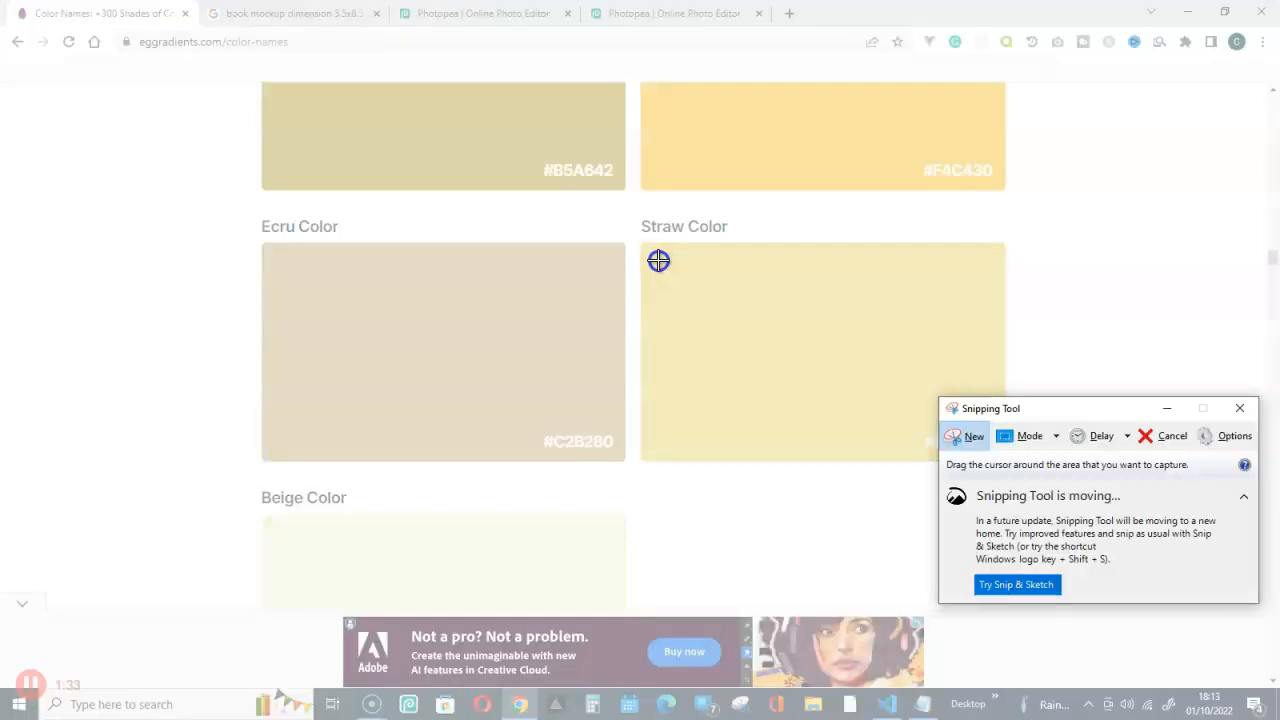
pyautogui.moveTo(658, 260)
pyautogui.mouseDown()
pyautogui.moveTo(709, 271)
pyautogui.moveTo(849, 354)
pyautogui.moveTo(915, 417)
pyautogui.mouseUp()
pyautogui.click(620, 139)
pyautogui.click(655, 160)
pyautogui.click(268, 16)
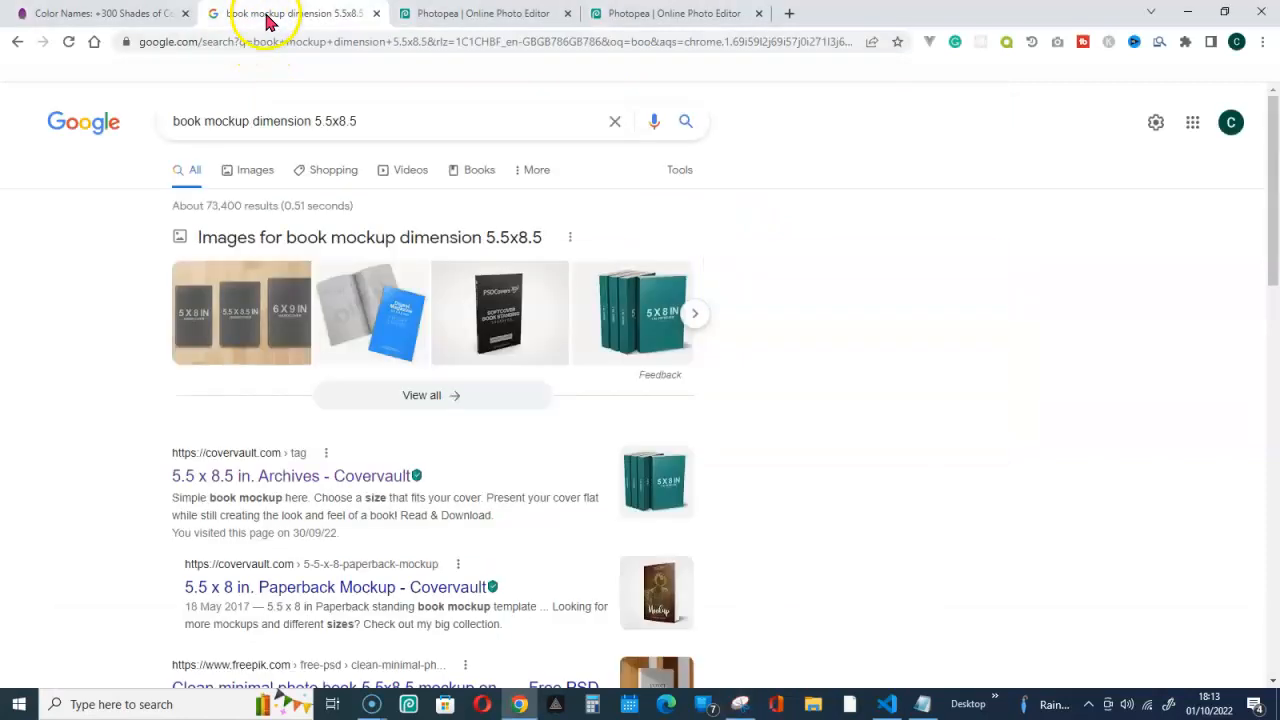
pyautogui.click(110, 13)
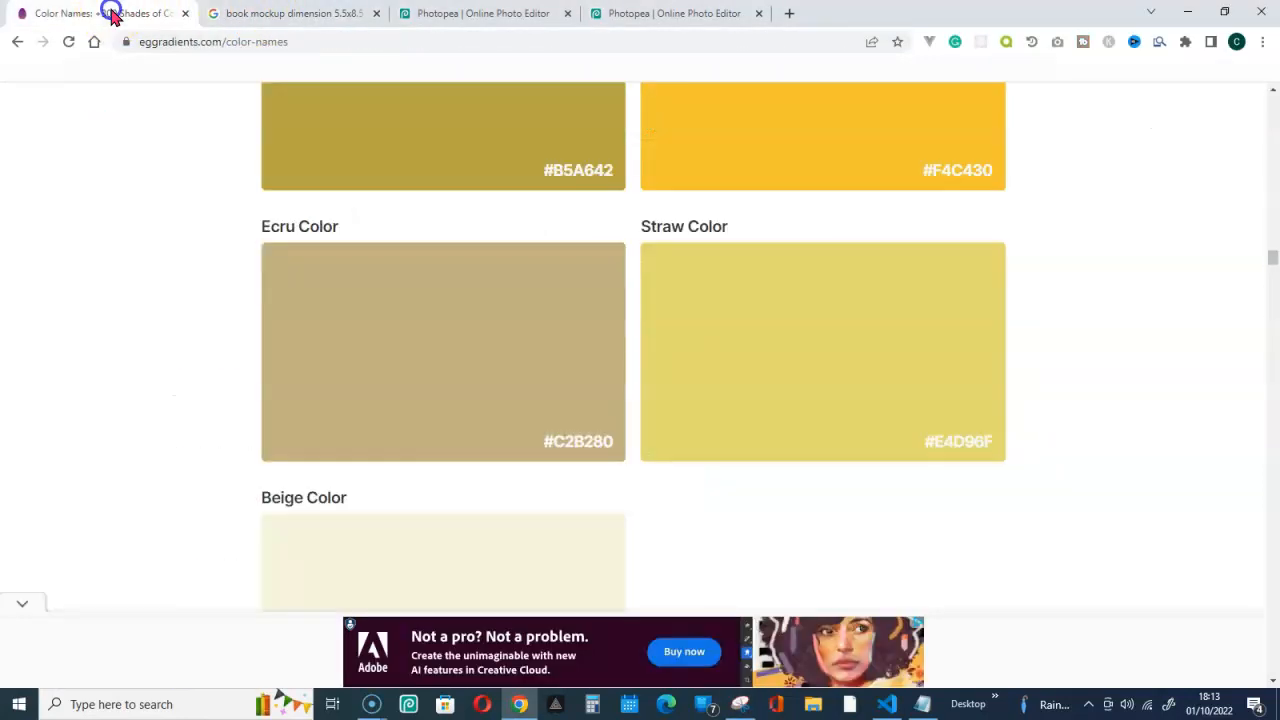
# Return to the blank Photopea document and save it as yyyect.psd in the YTShorts folder.
pyautogui.click(660, 14)
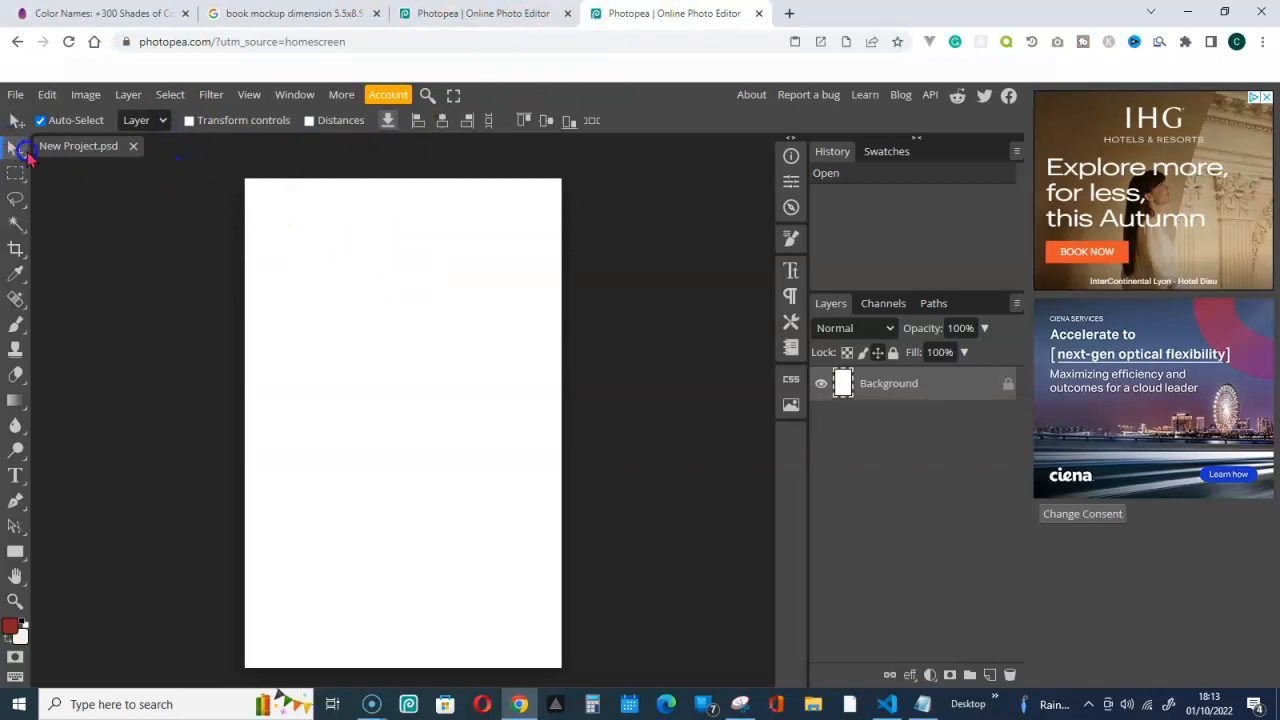
pyautogui.click(17, 97)
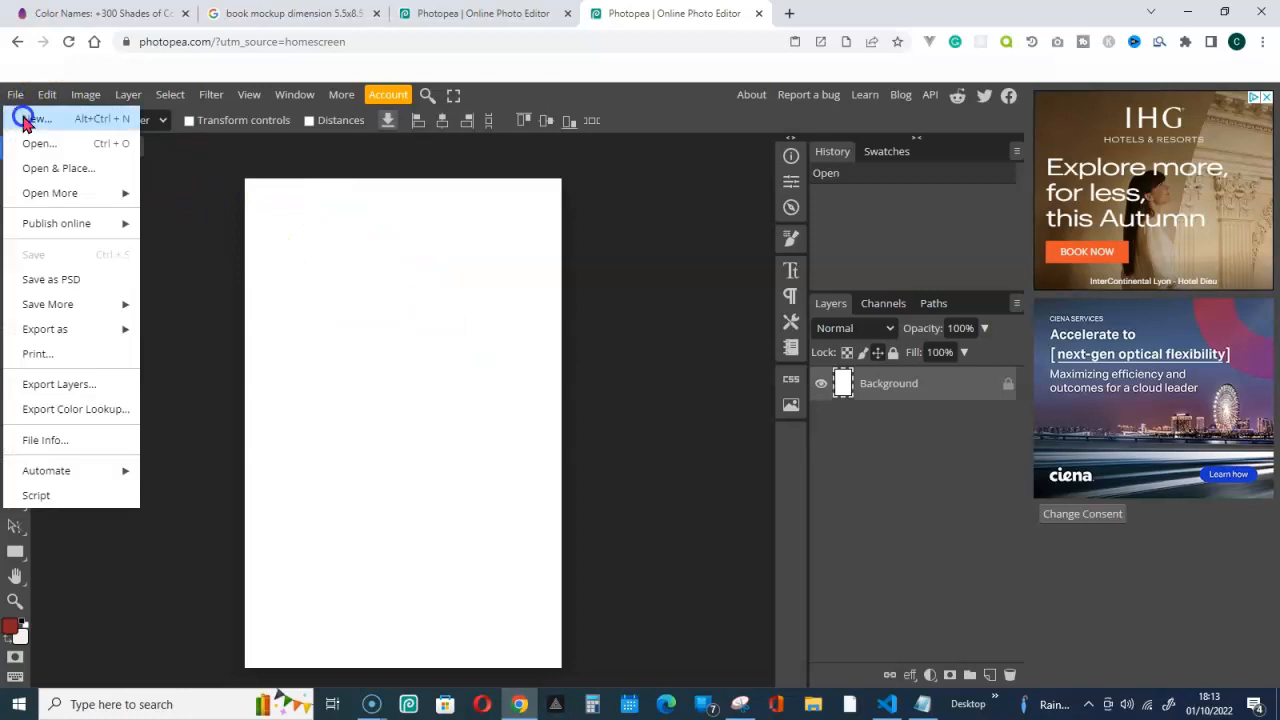
pyautogui.click(47, 284)
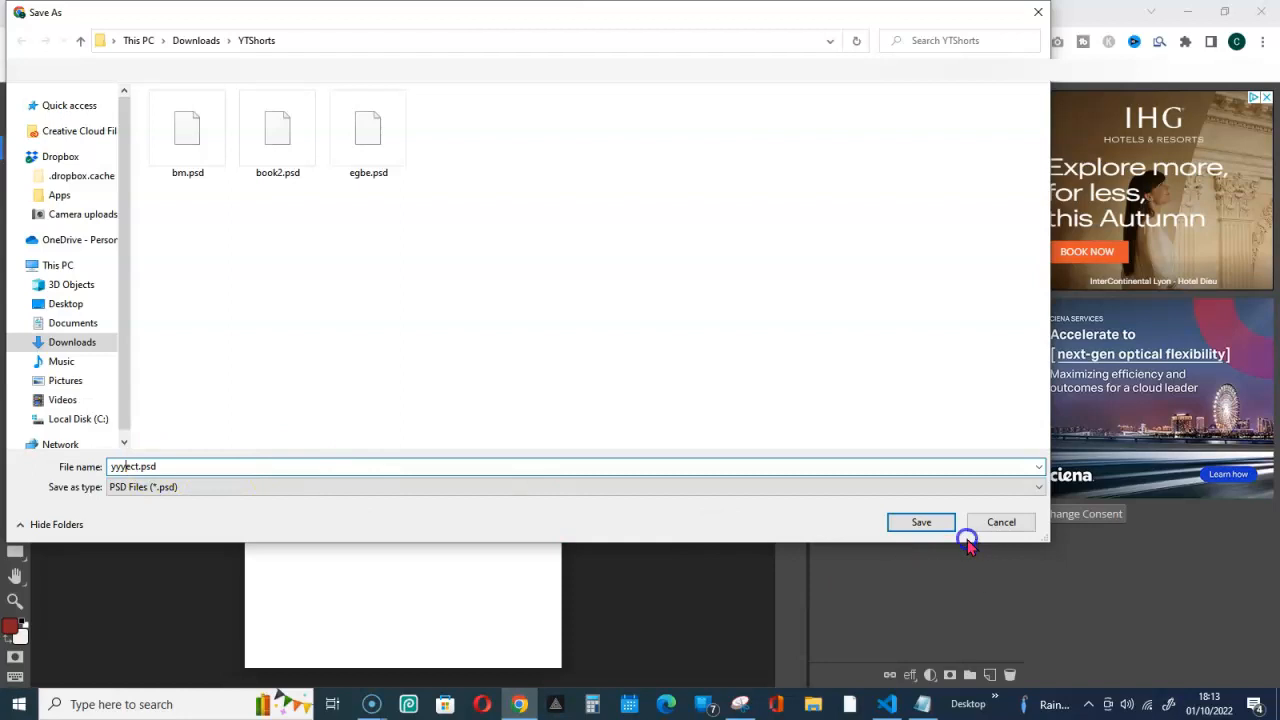
pyautogui.click(922, 524)
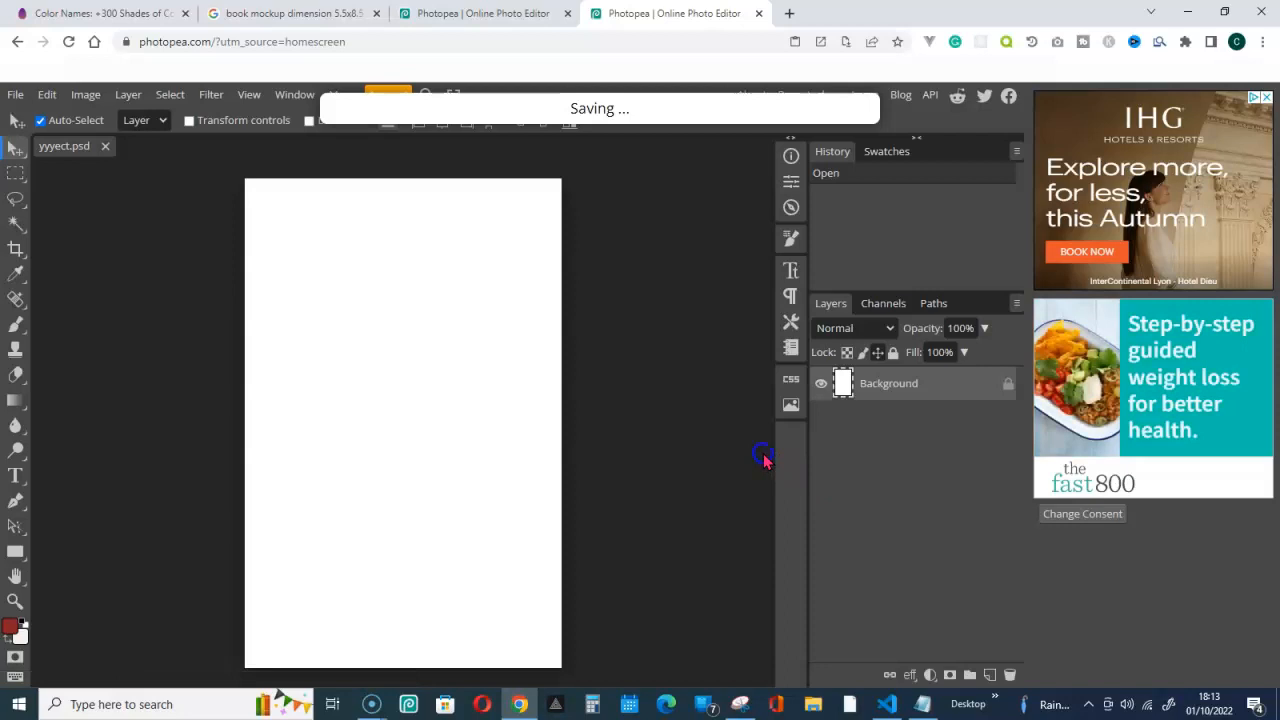
# Paste the copied straw-colored swatch and stretch it to cover the whole canvas.
pyautogui.click(47, 96)
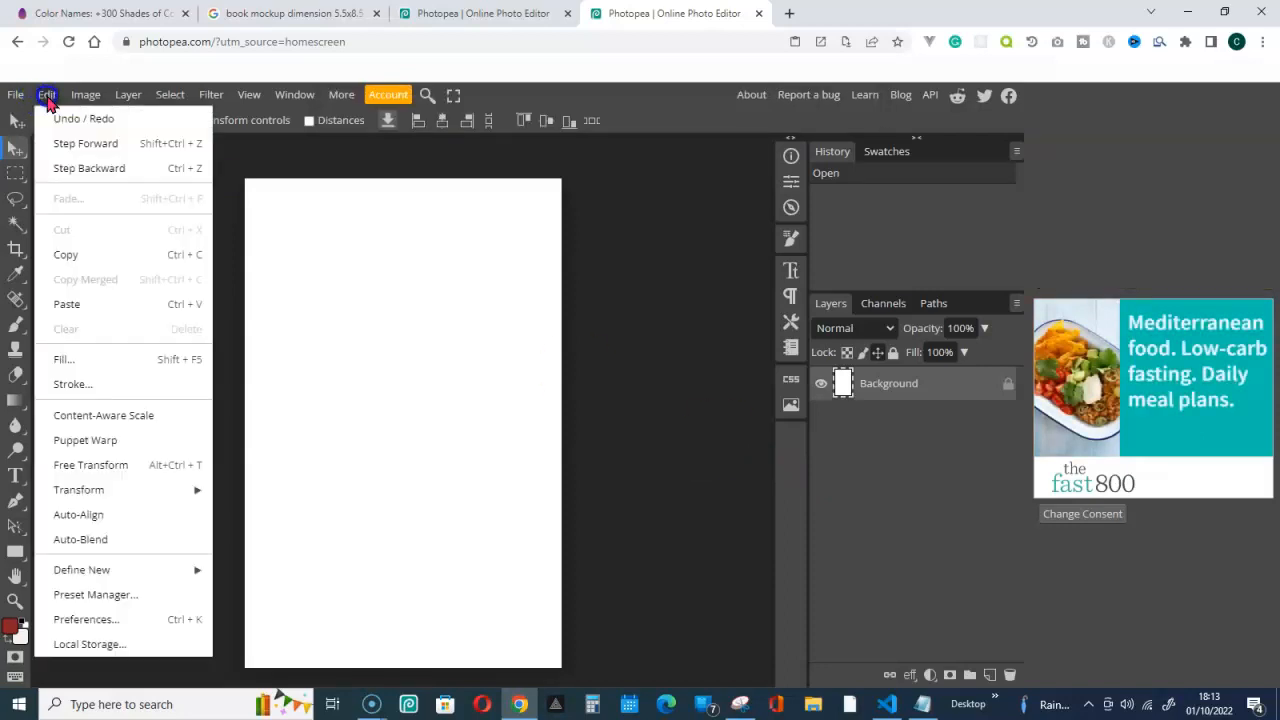
pyautogui.click(66, 305)
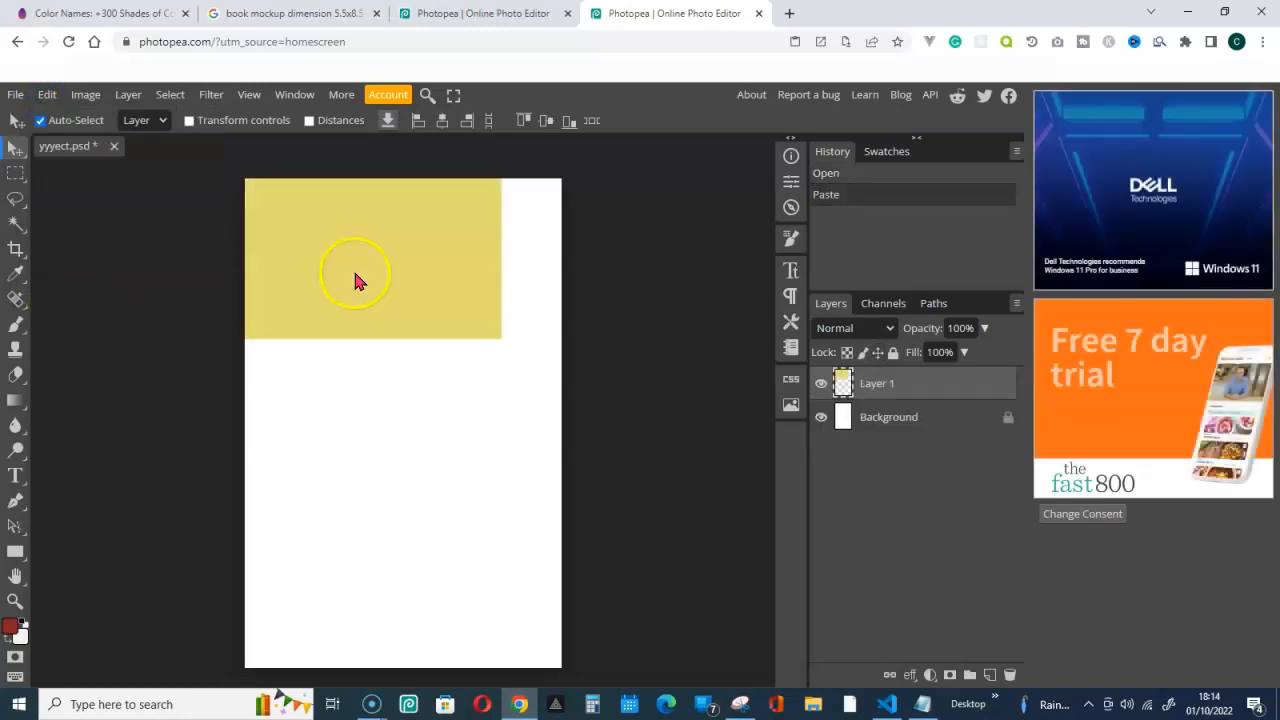
pyautogui.rightClick(14, 150)
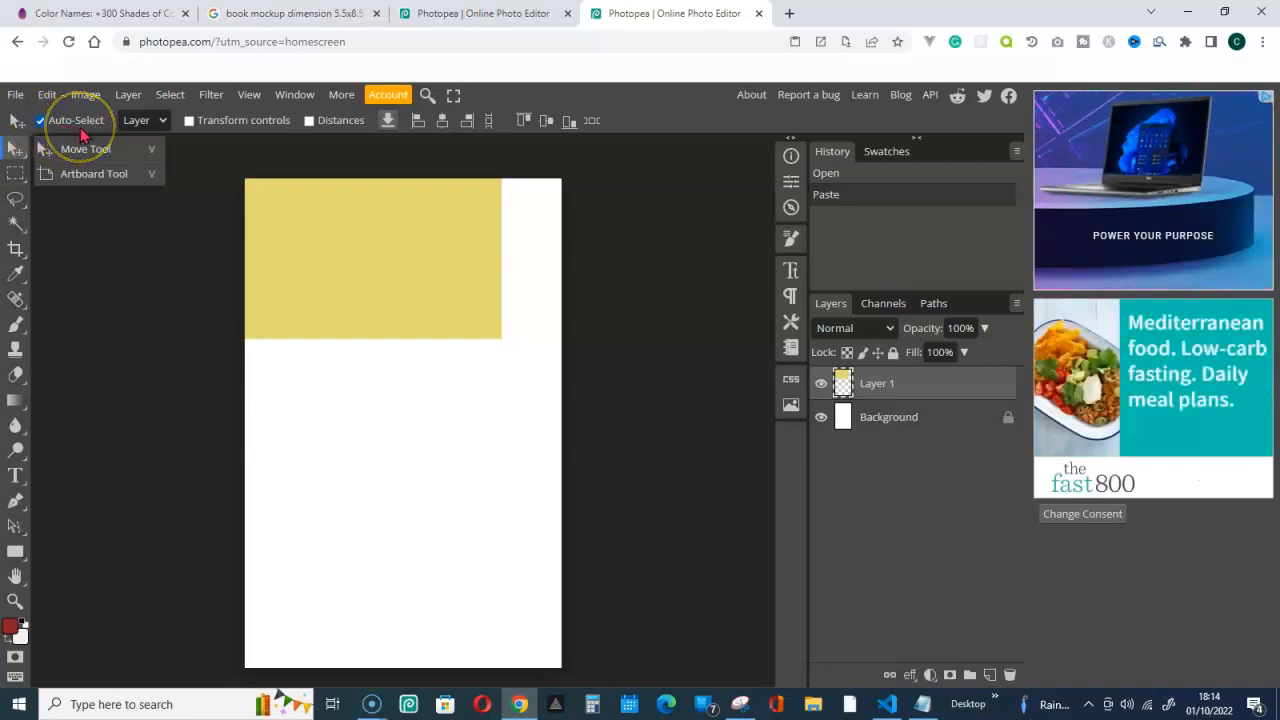
pyautogui.click(190, 121)
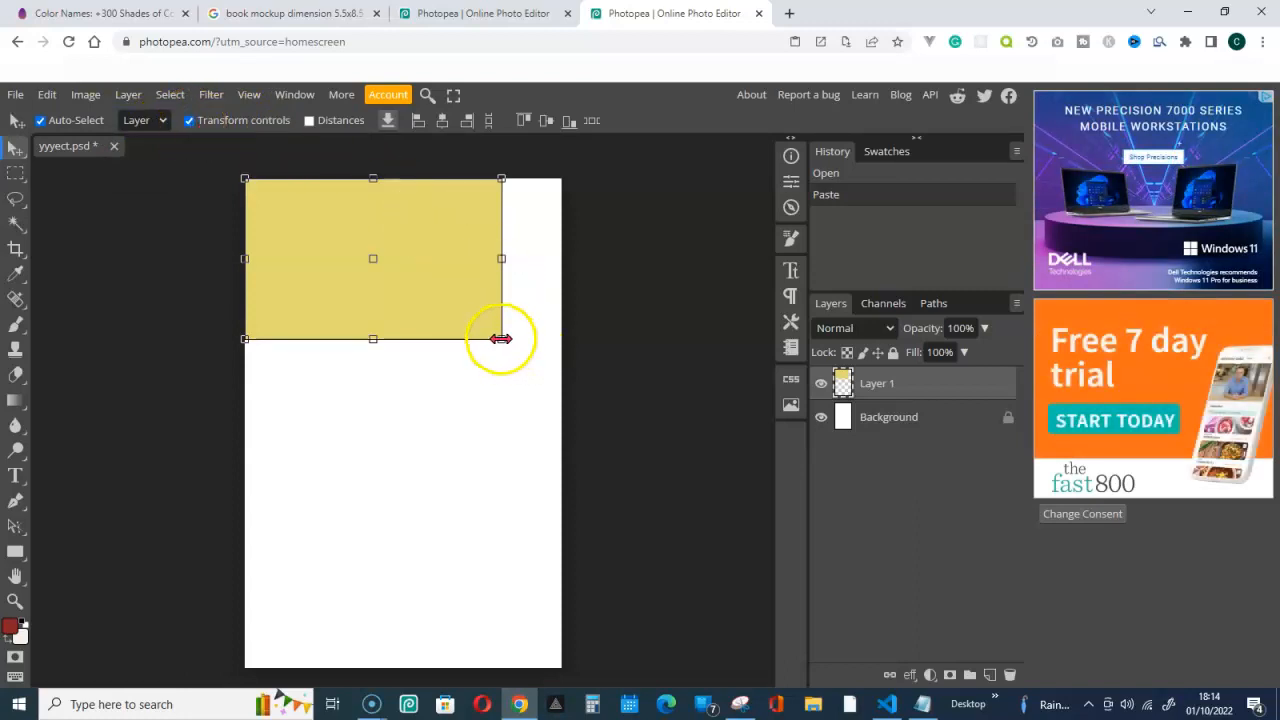
pyautogui.moveTo(502, 342); pyautogui.dragTo(562, 677)
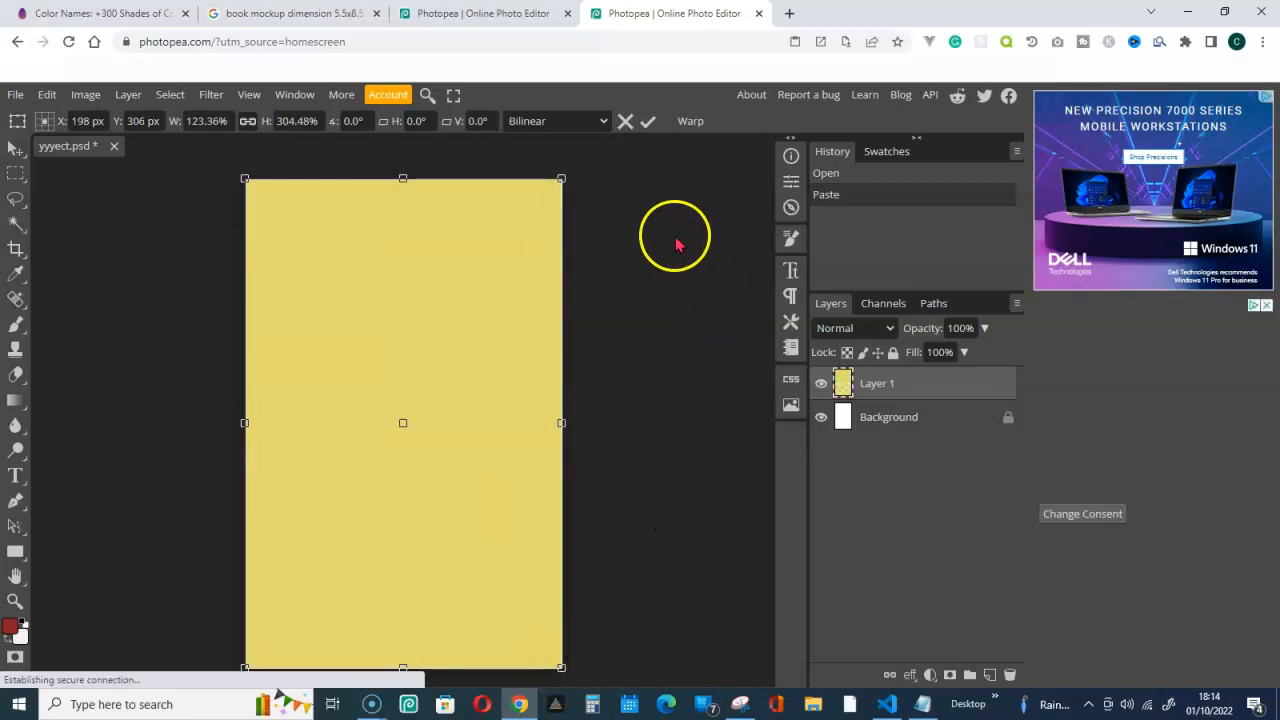
pyautogui.click(650, 124)
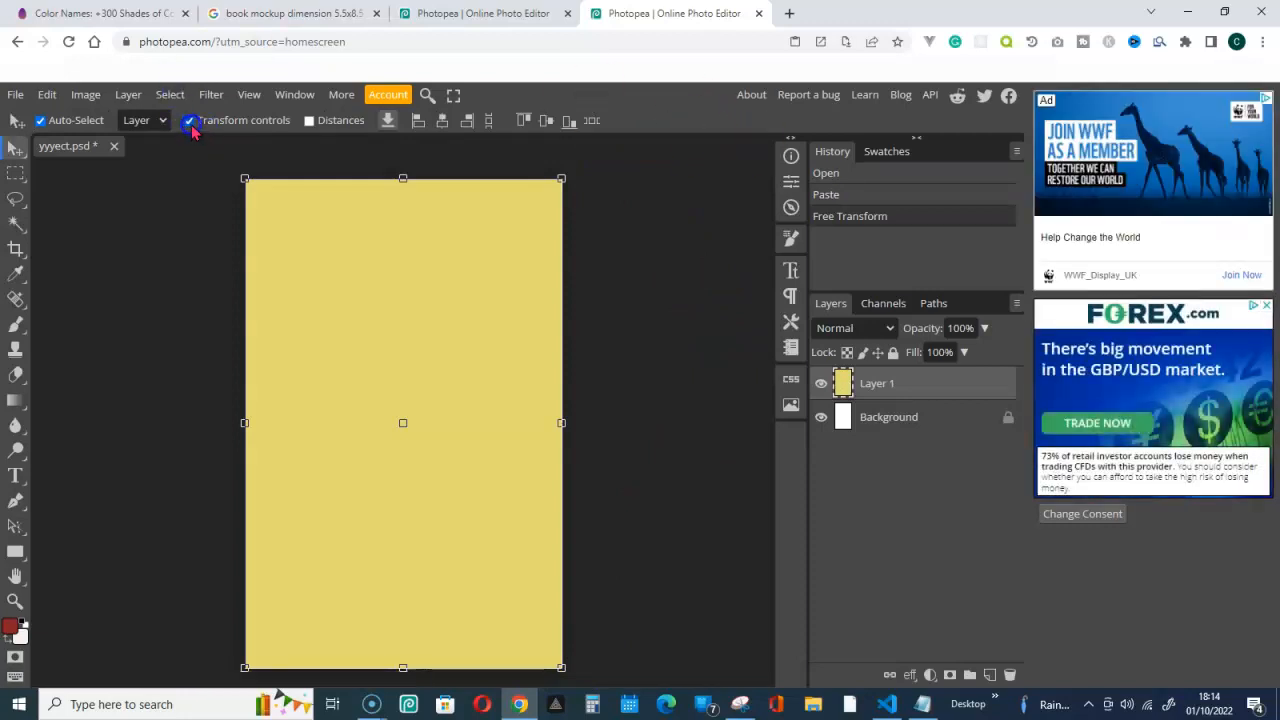
pyautogui.click(190, 121)
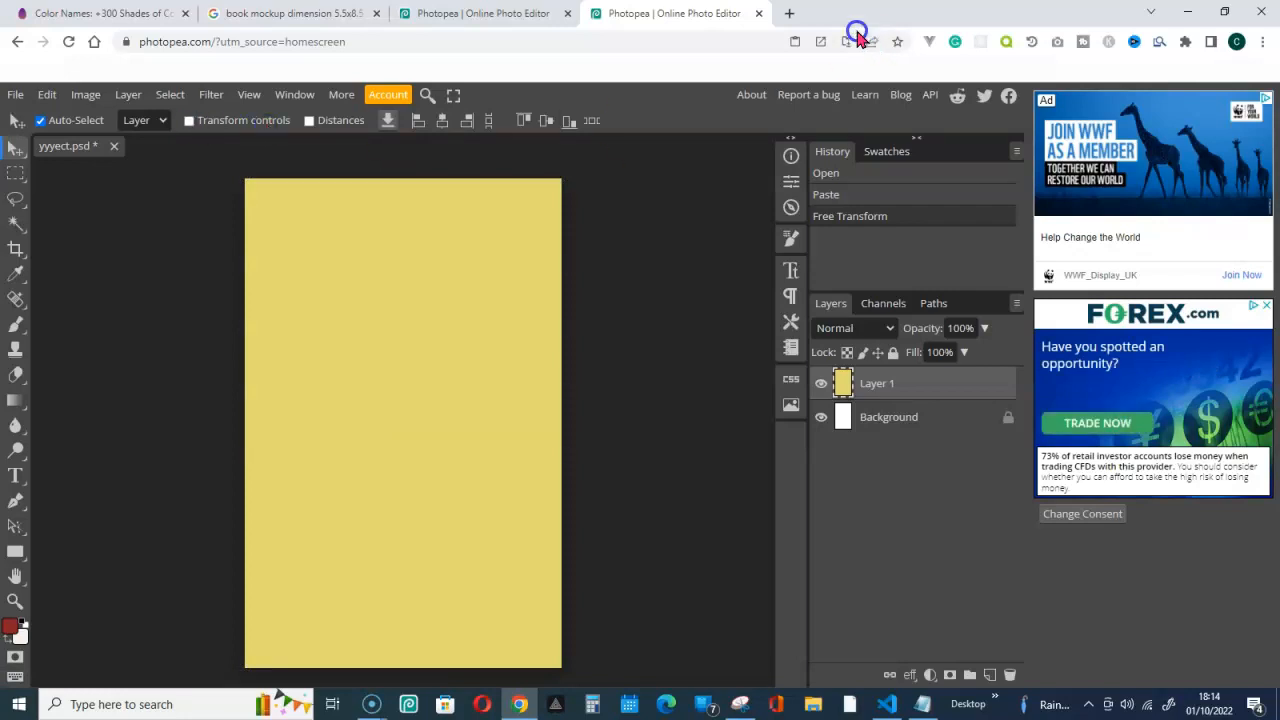
# Check the finished book cover in the other document and add the text "Egbe" near the top of the straw-colored cover.
pyautogui.click(460, 13)
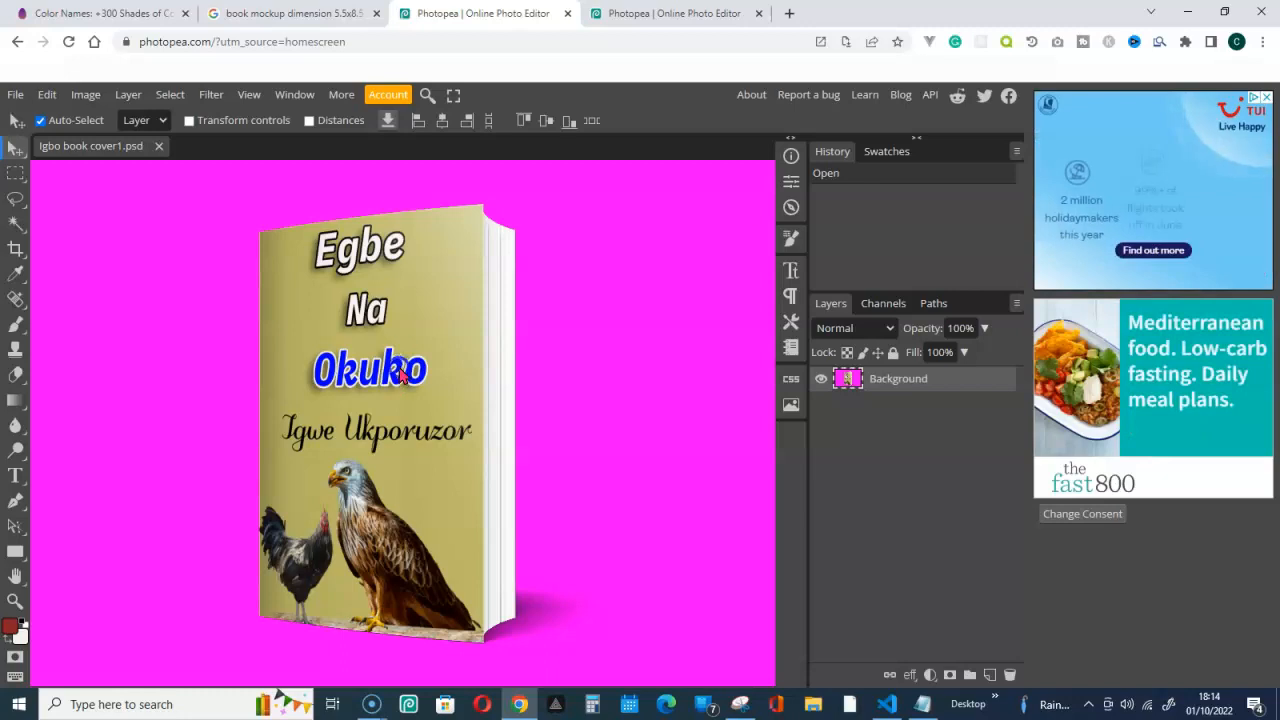
pyautogui.click(645, 14)
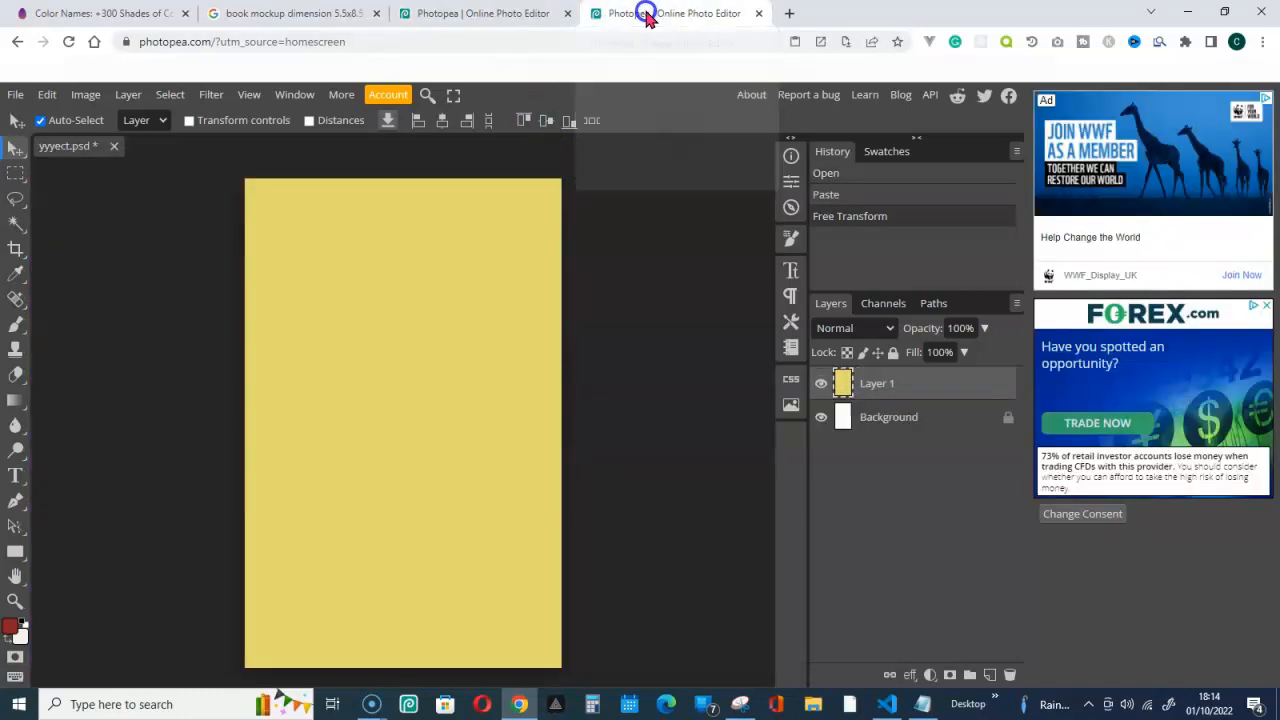
pyautogui.click(17, 478)
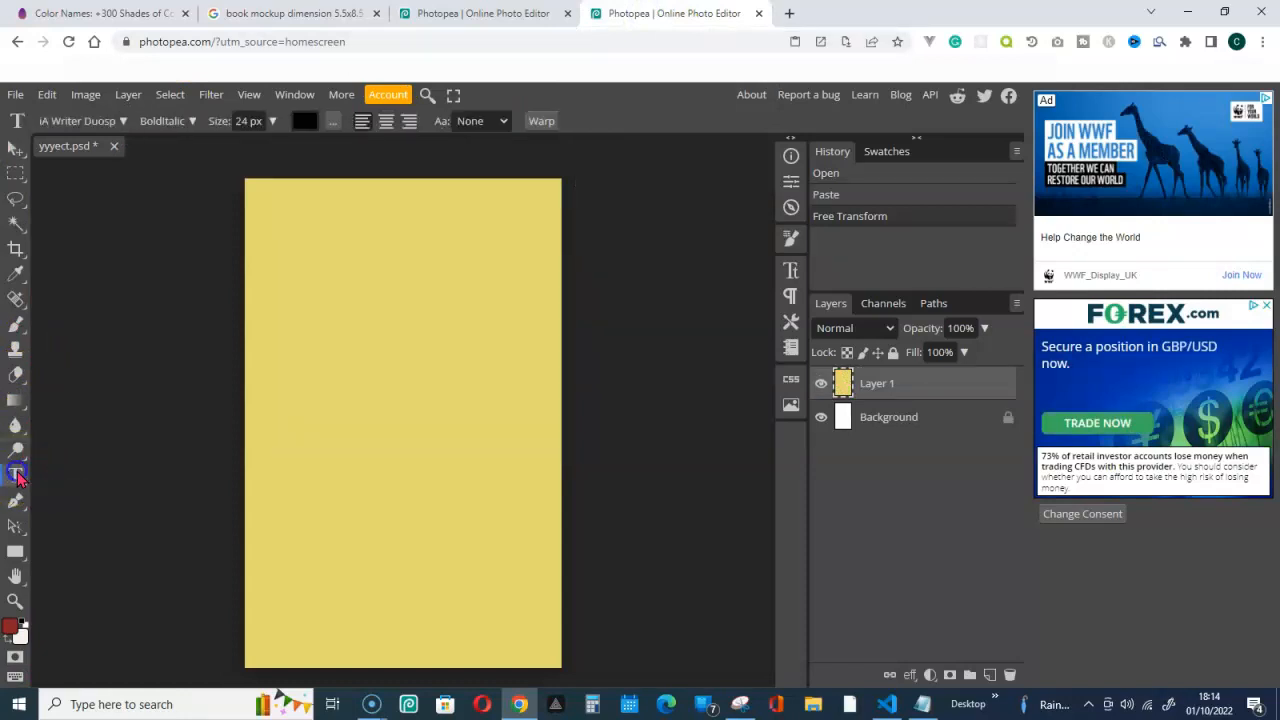
pyautogui.click(343, 233)
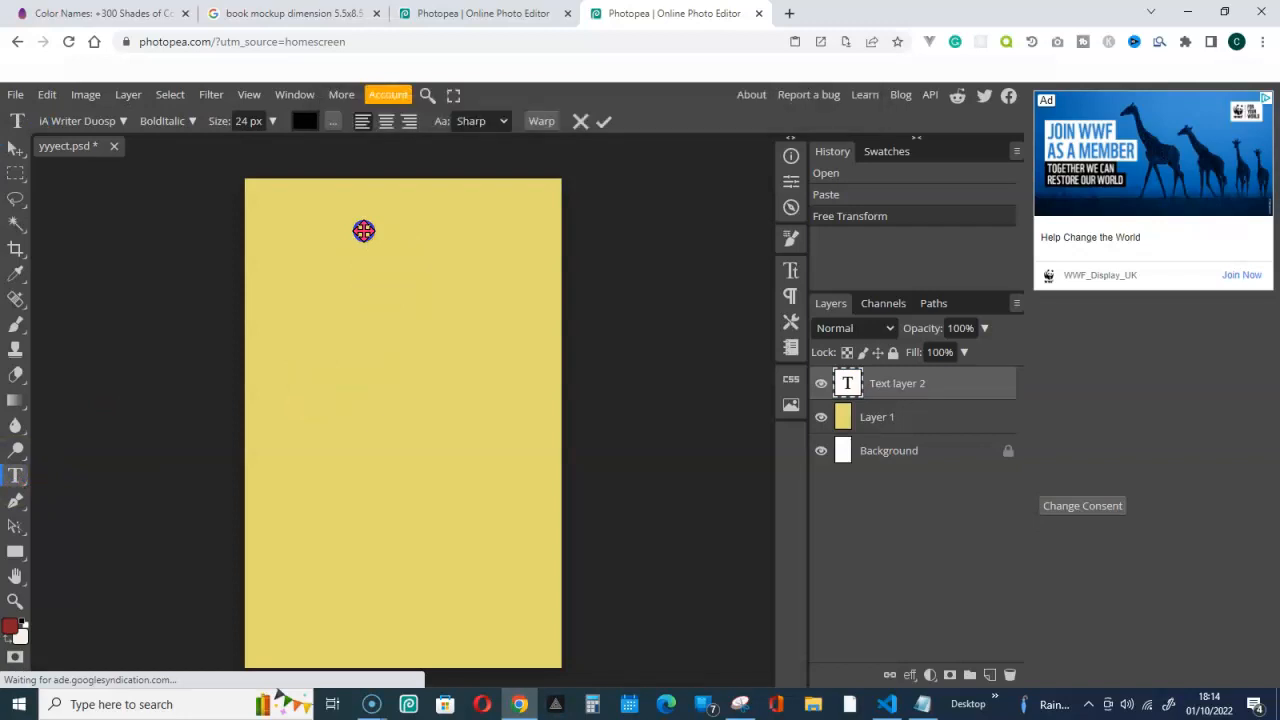
pyautogui.write('E')
pyautogui.write('che')
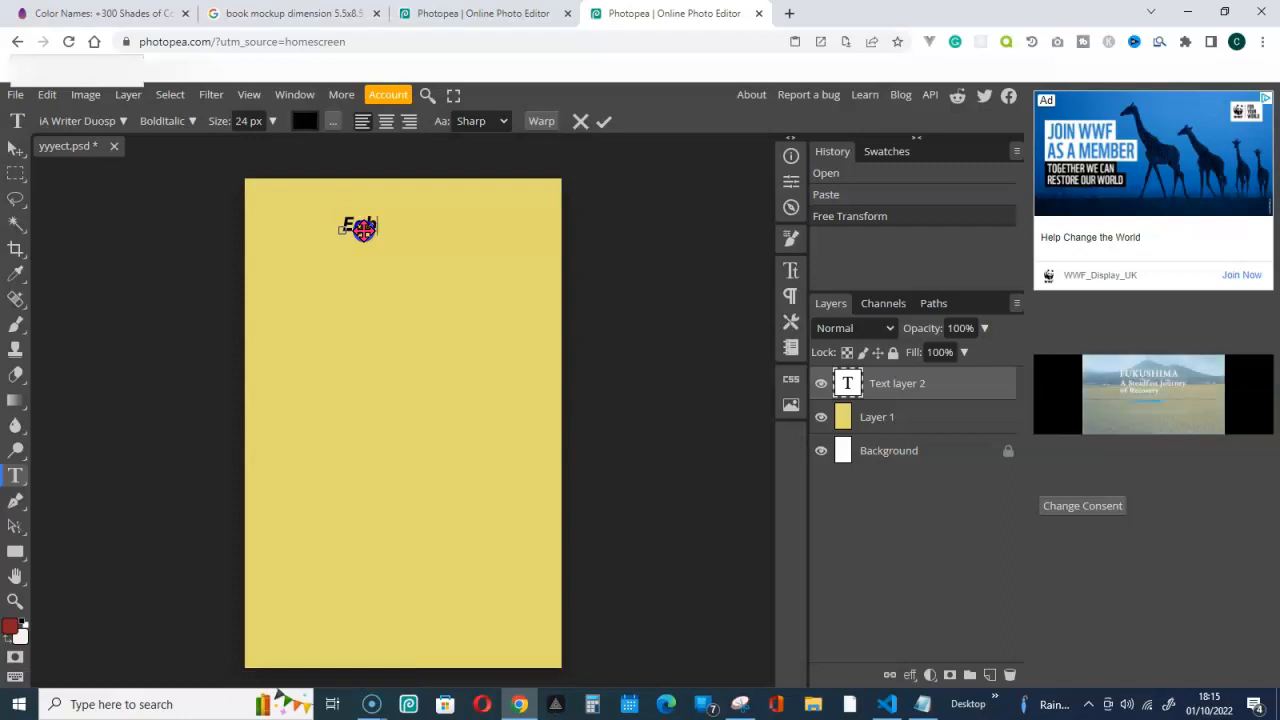
pyautogui.click(602, 124)
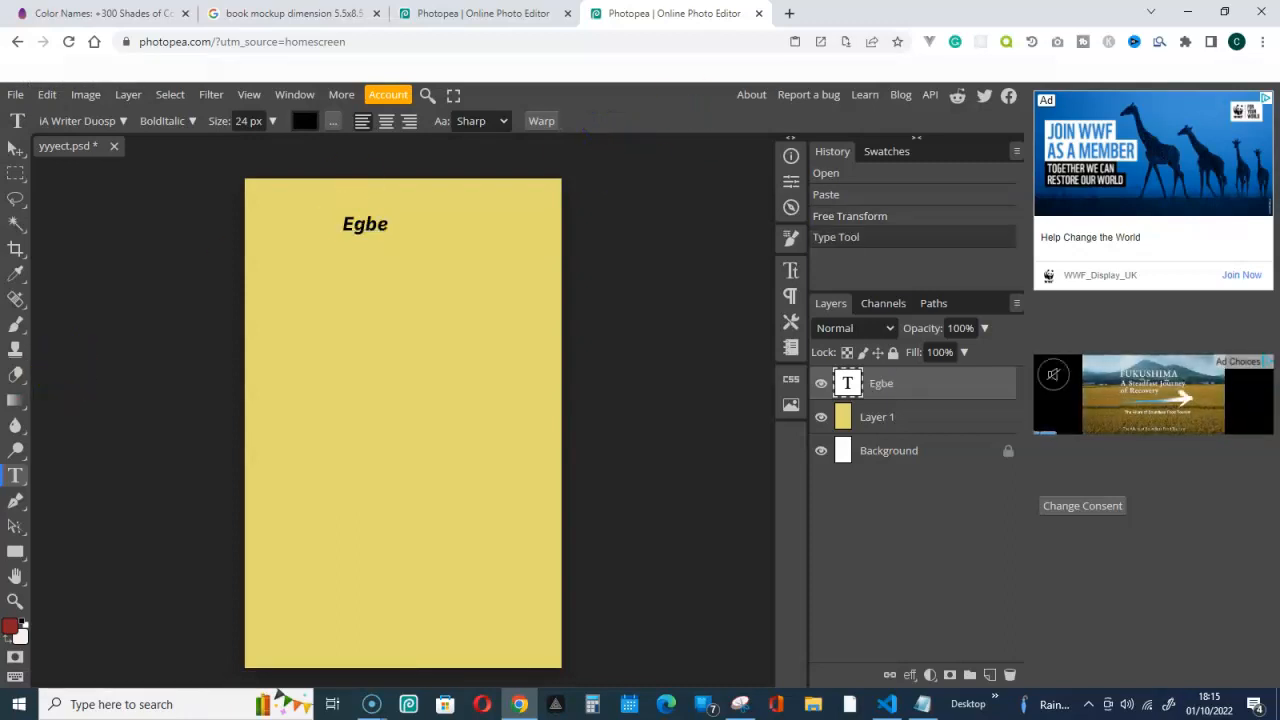
# Add the words "Na" and "Okuko" as separate text layers, one below the other beneath "Egbe".
pyautogui.click(360, 306)
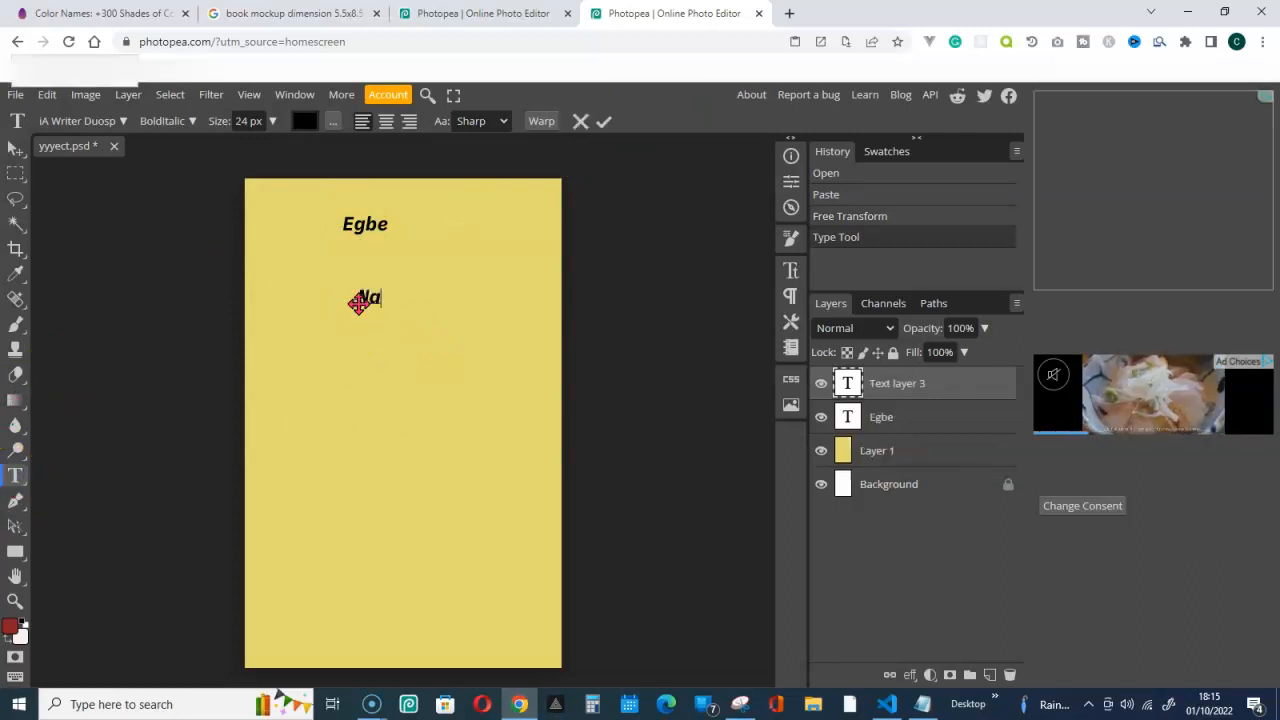
pyautogui.click(603, 121)
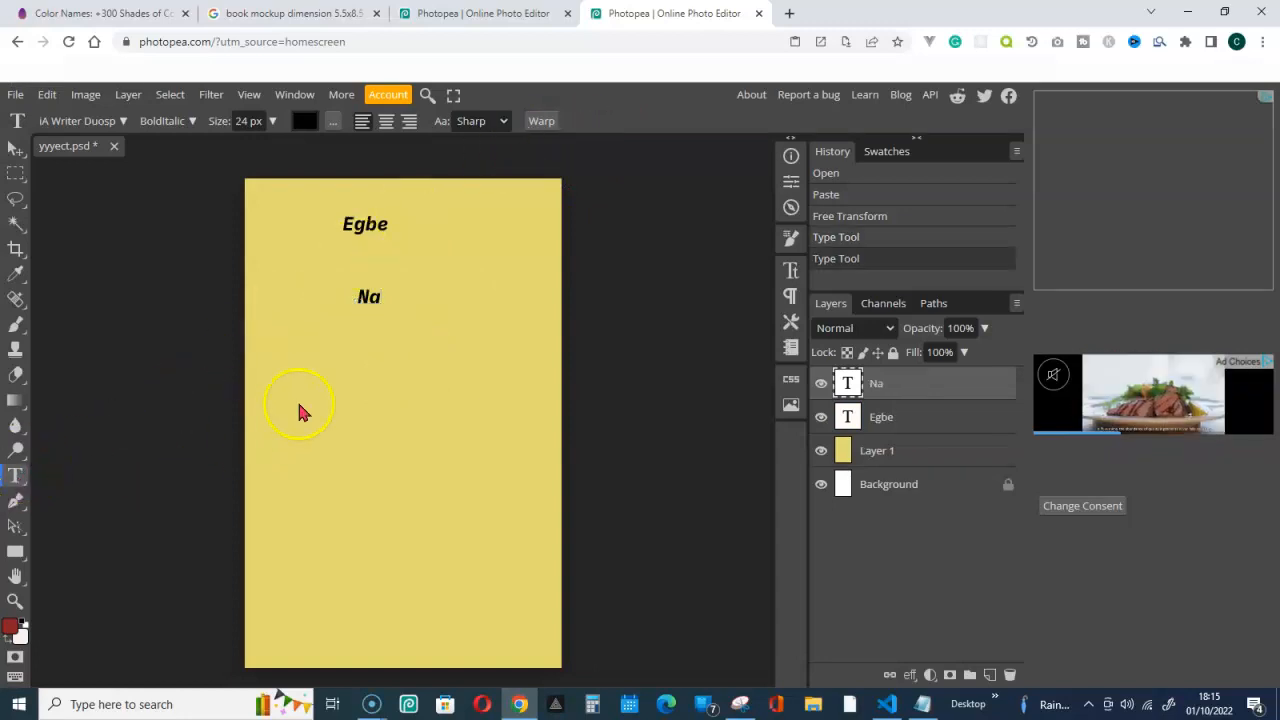
pyautogui.click(334, 370)
pyautogui.write('Okuko')
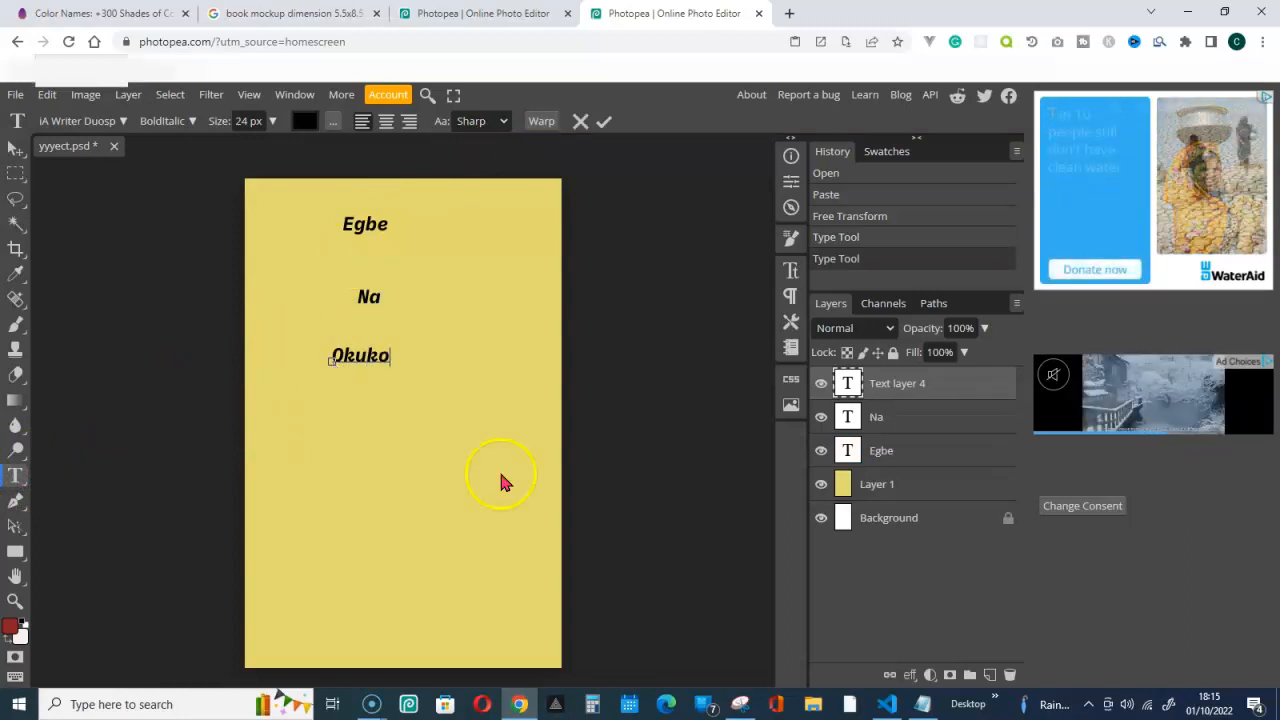
pyautogui.click(605, 122)
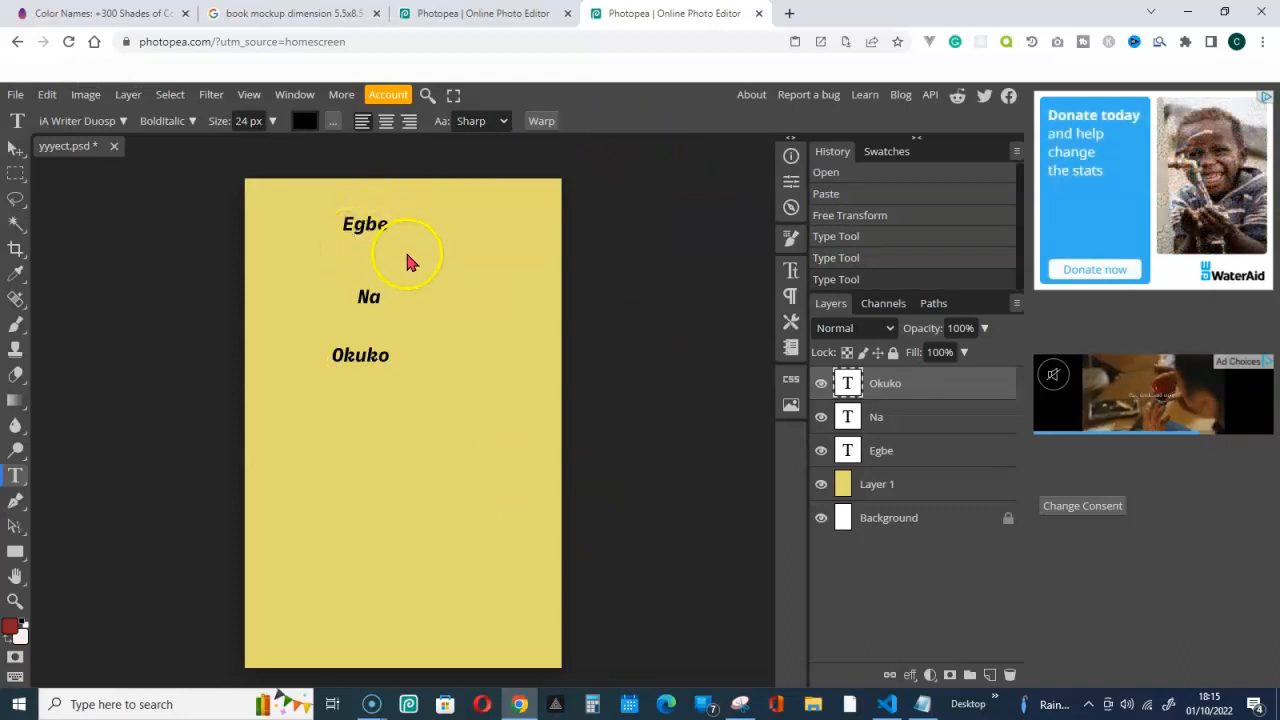
# Enlarge the "Egbe" text to 46 px and reposition it near the top of the cover.
pyautogui.click(12, 155)
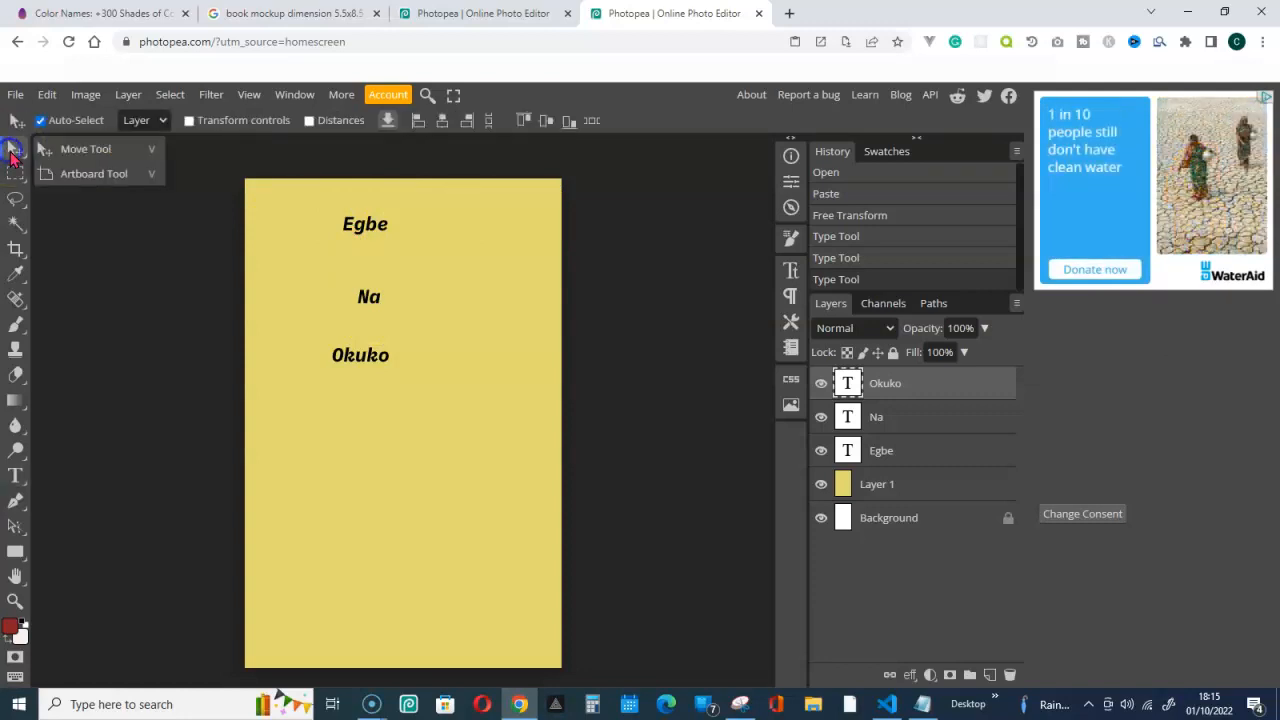
pyautogui.doubleClick(366, 225)
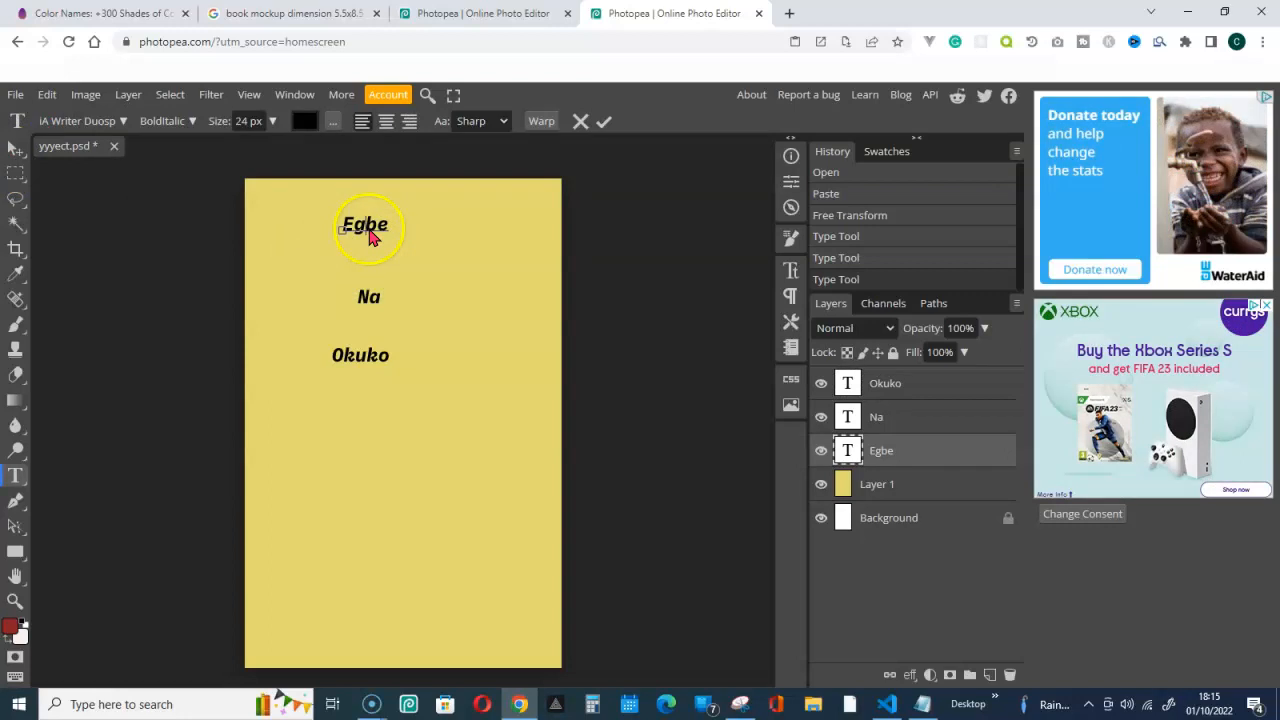
pyautogui.click(604, 121)
pyautogui.moveTo(368, 229); pyautogui.dragTo(343, 231)
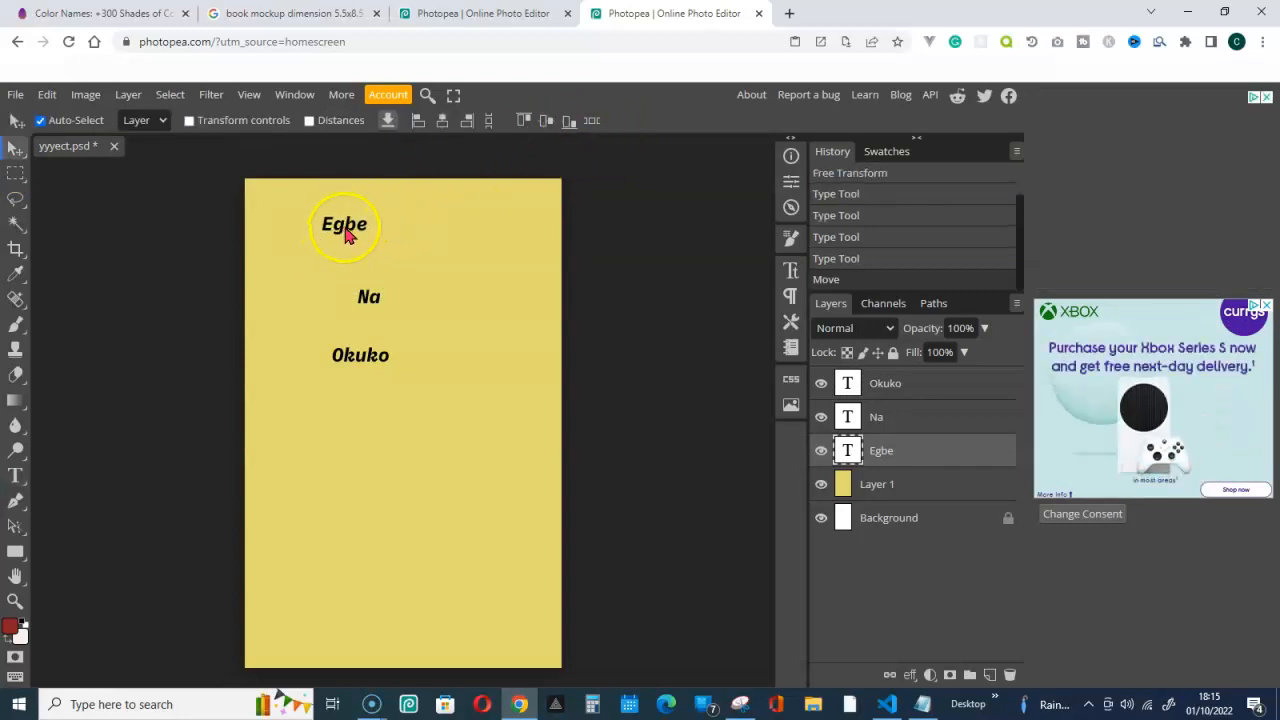
pyautogui.doubleClick(346, 232)
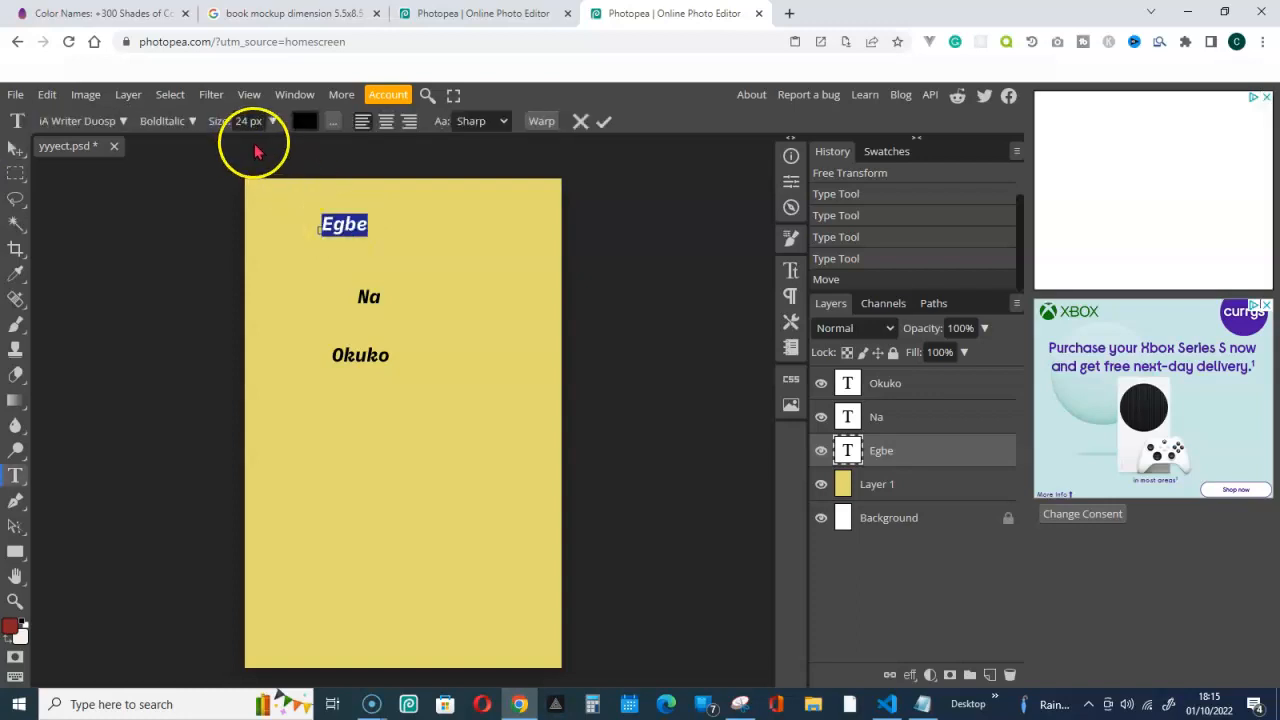
pyautogui.click(272, 121)
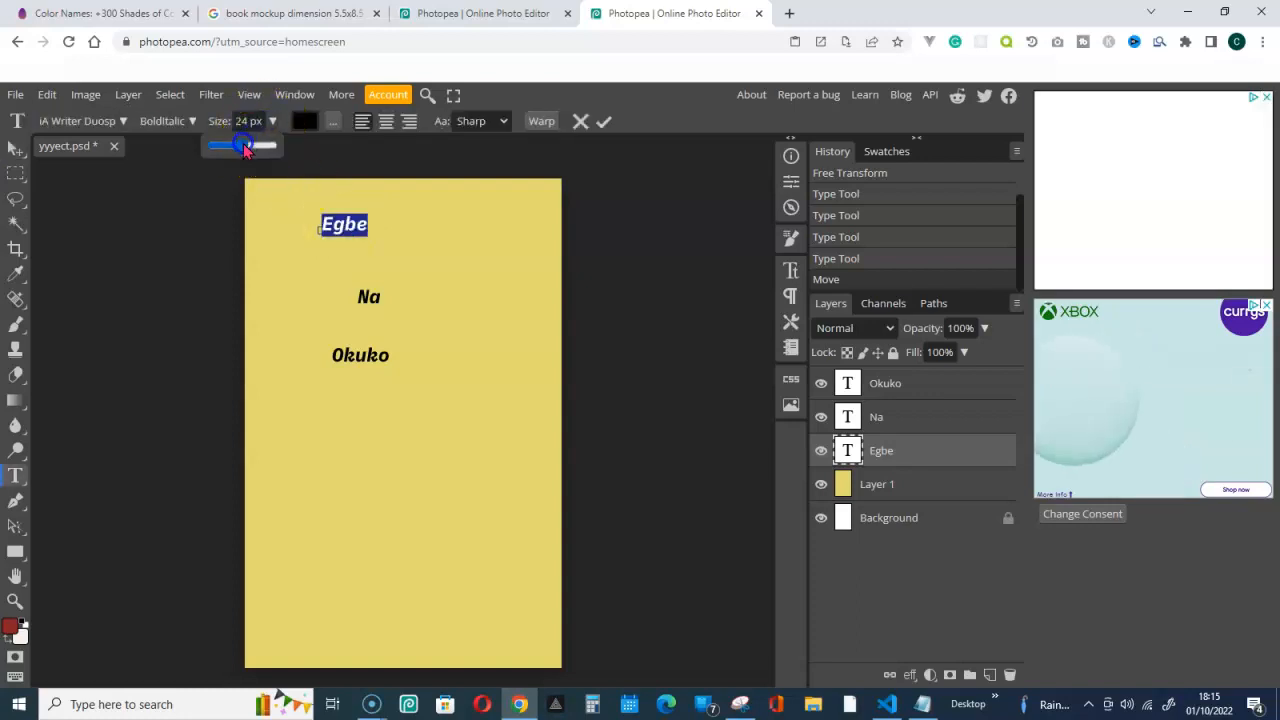
pyautogui.moveTo(246, 147); pyautogui.dragTo(252, 150)
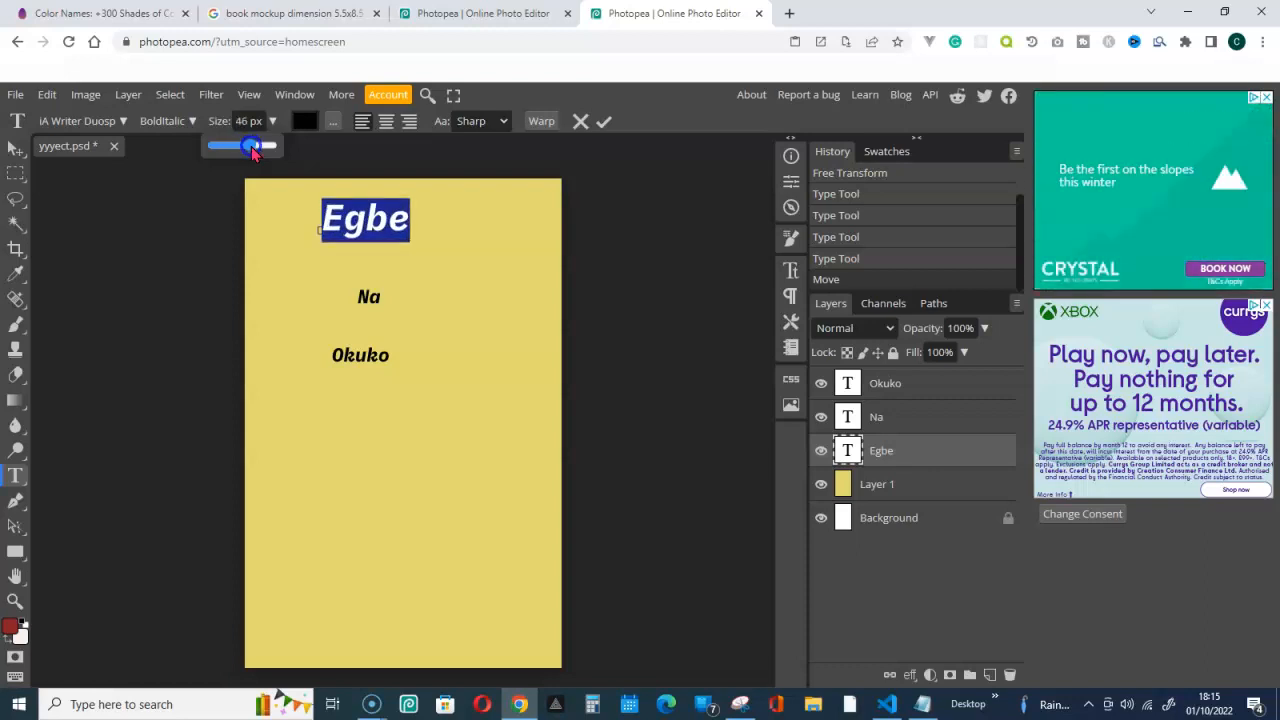
pyautogui.click(604, 121)
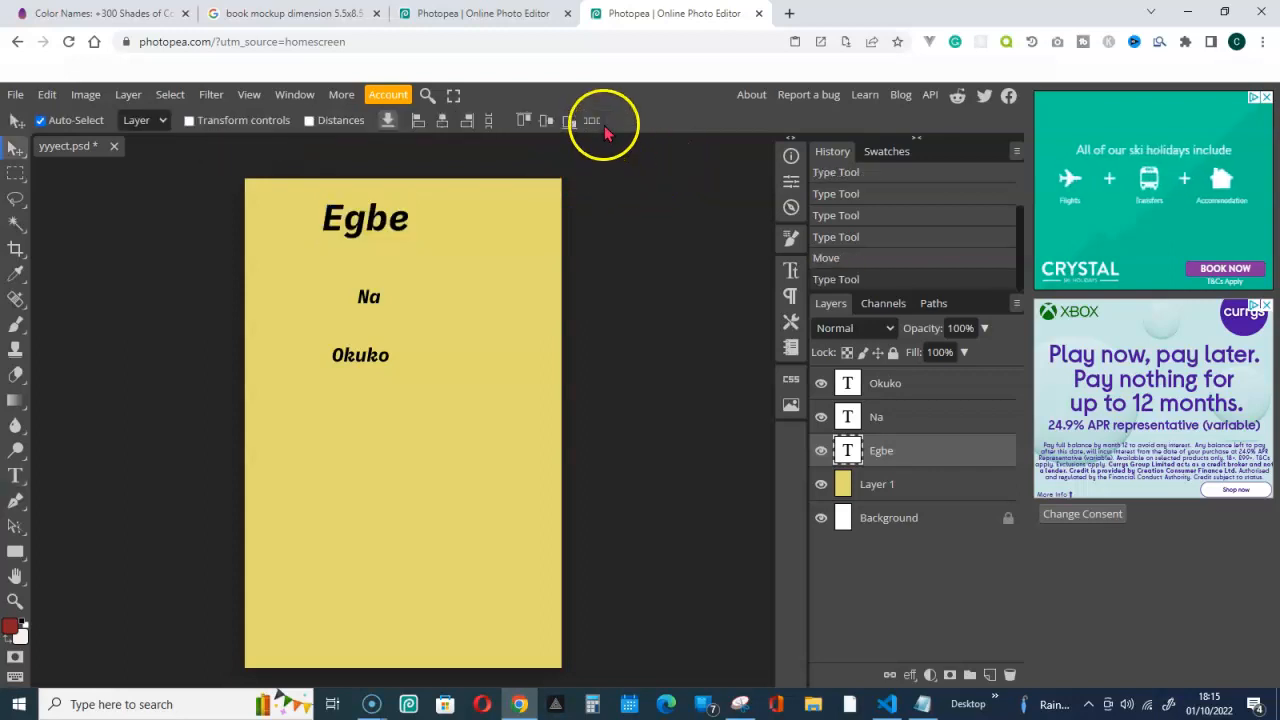
pyautogui.moveTo(373, 223); pyautogui.dragTo(383, 227)
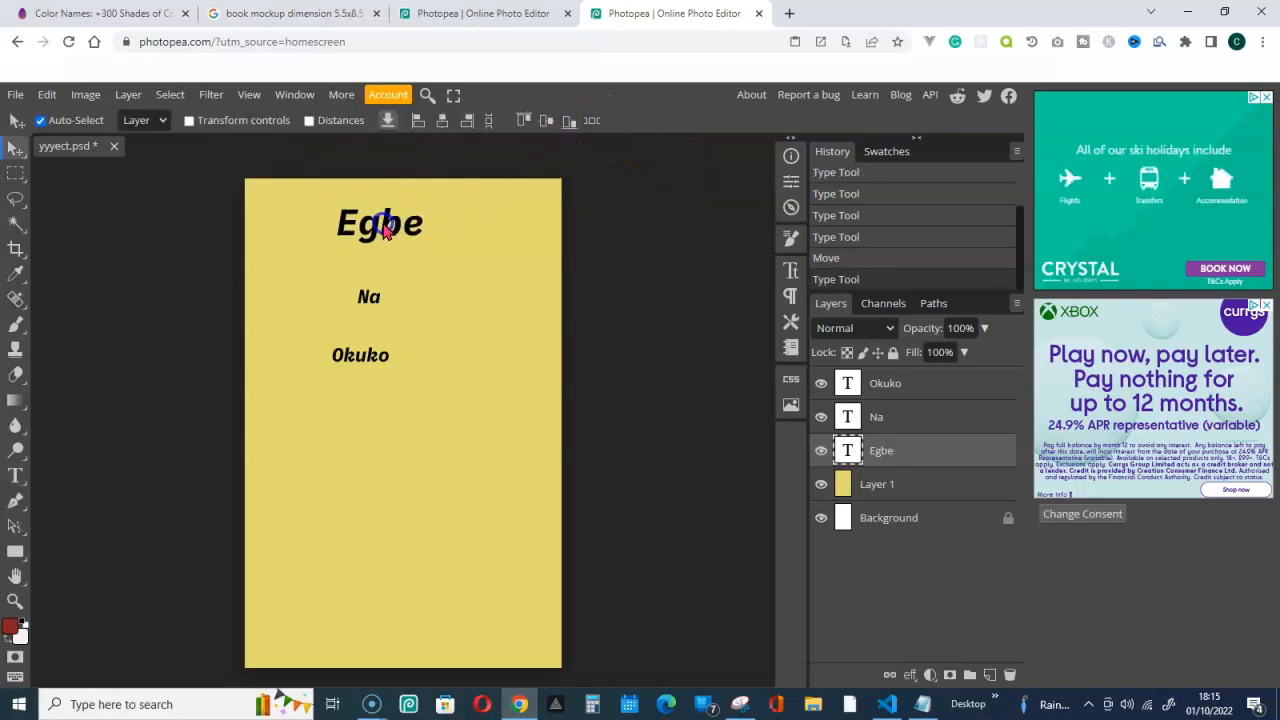
# Set the font size of the "Na" text to 46 px.
pyautogui.doubleClick(371, 300)
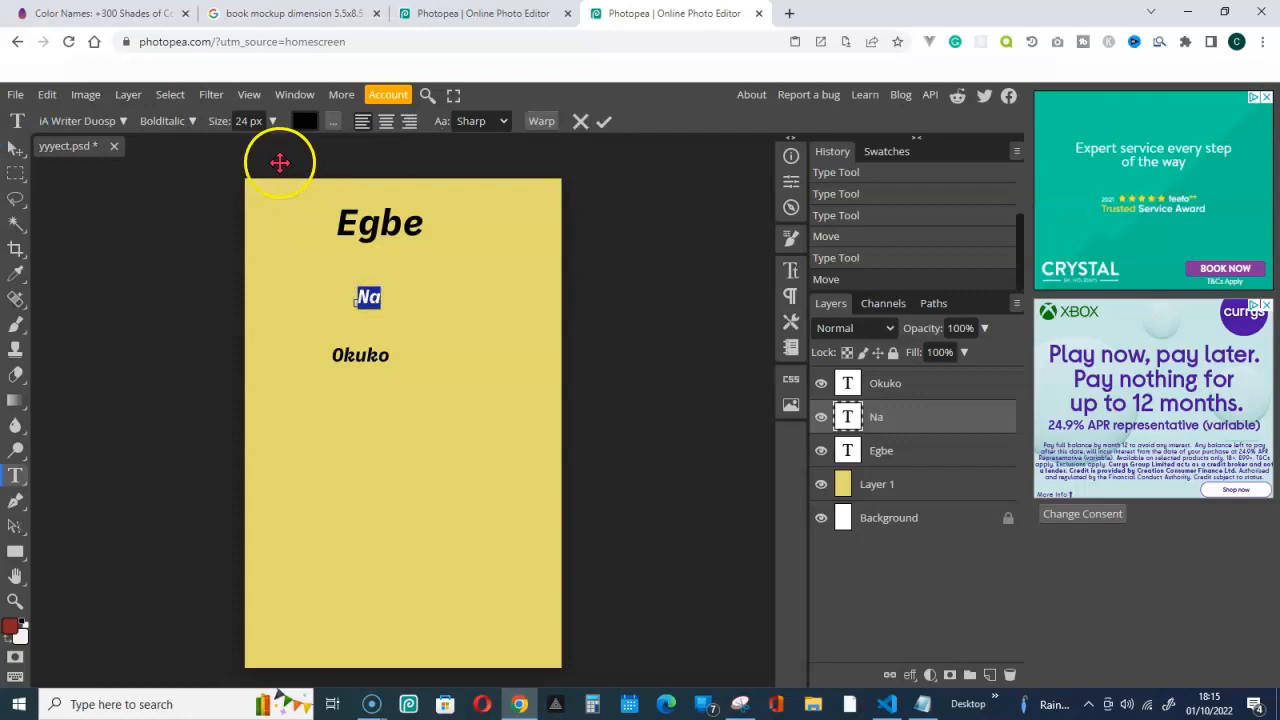
pyautogui.click(247, 121)
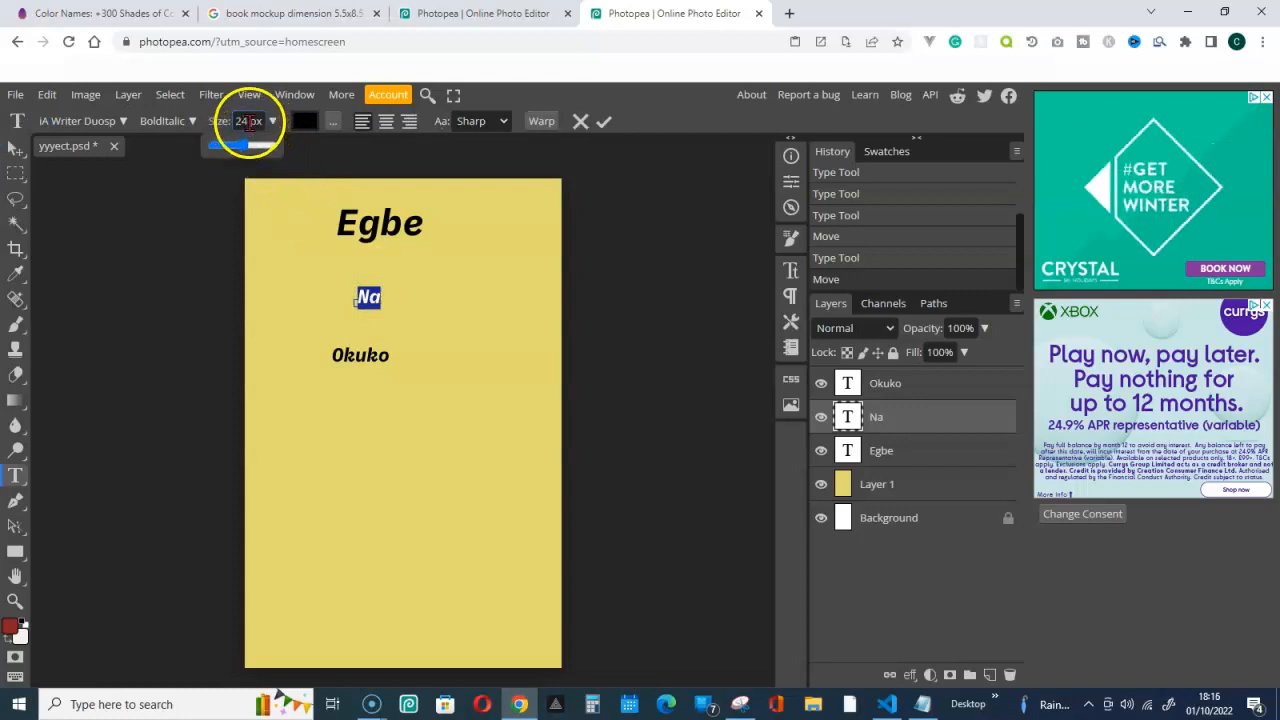
pyautogui.moveTo(249, 121); pyautogui.dragTo(234, 122)
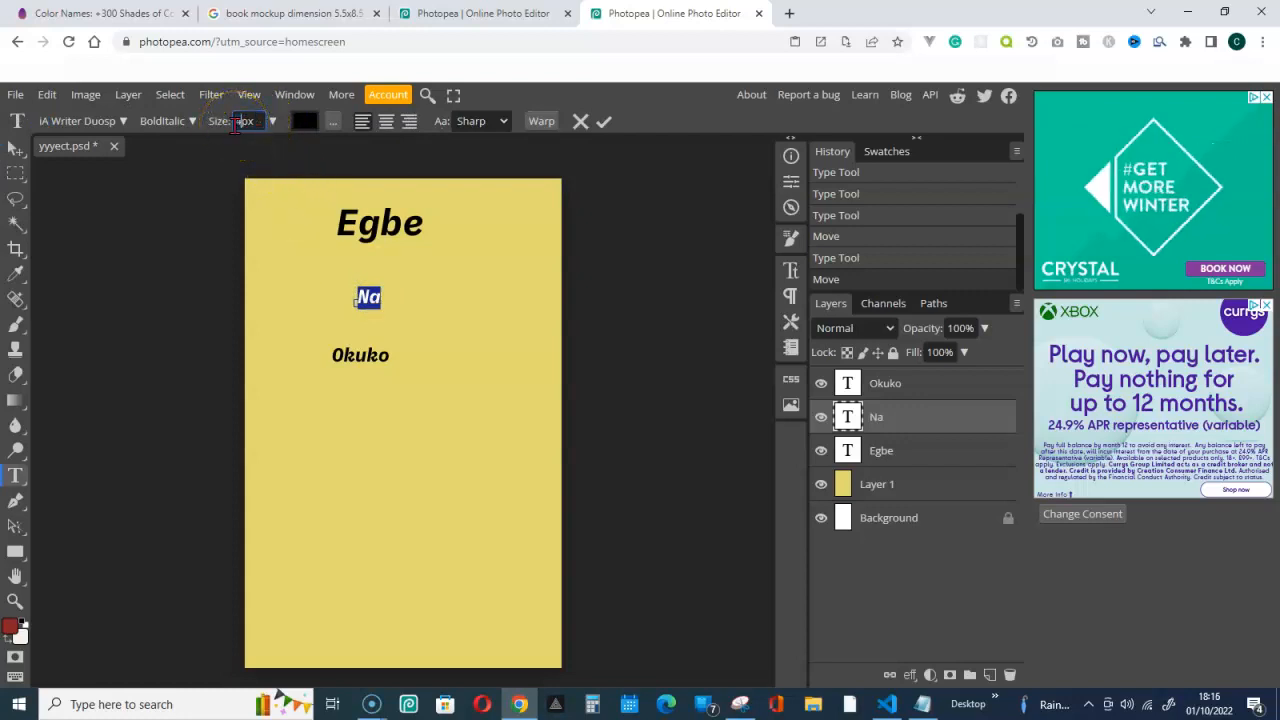
pyautogui.write('48')
pyautogui.click(603, 122)
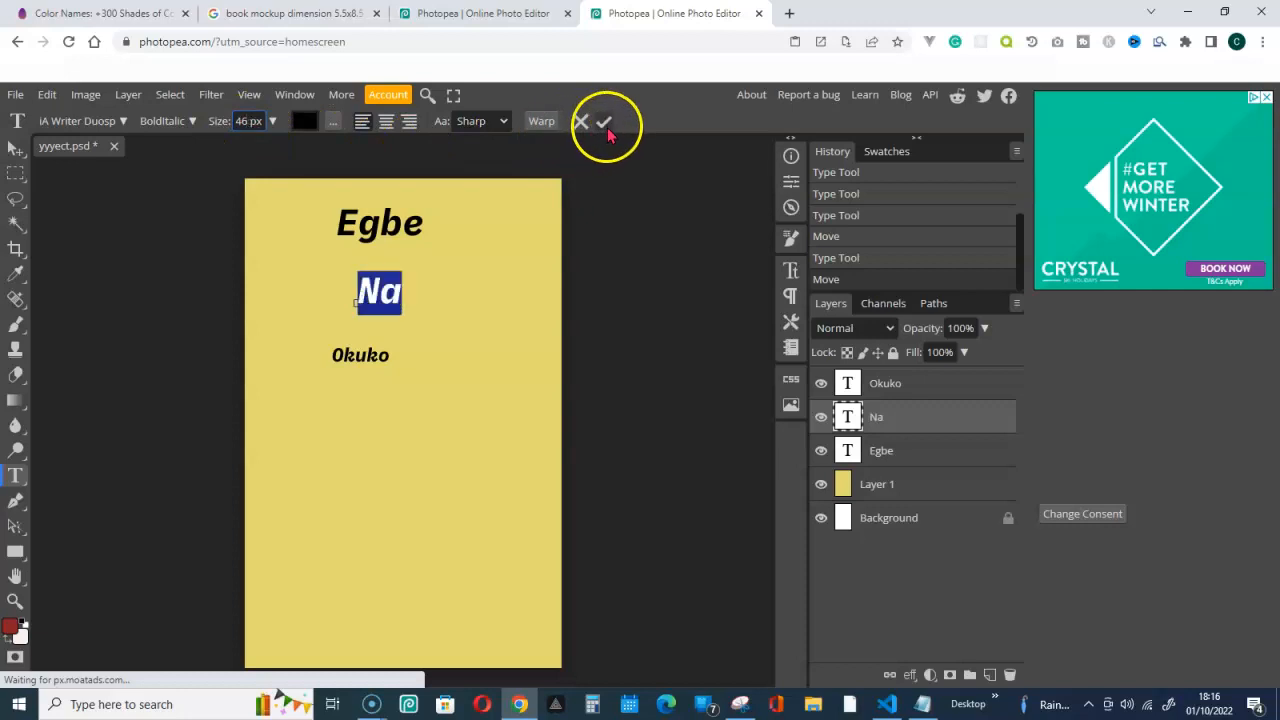
# Set the font size of the "Okuko" text to 46 px.
pyautogui.doubleClick(368, 358)
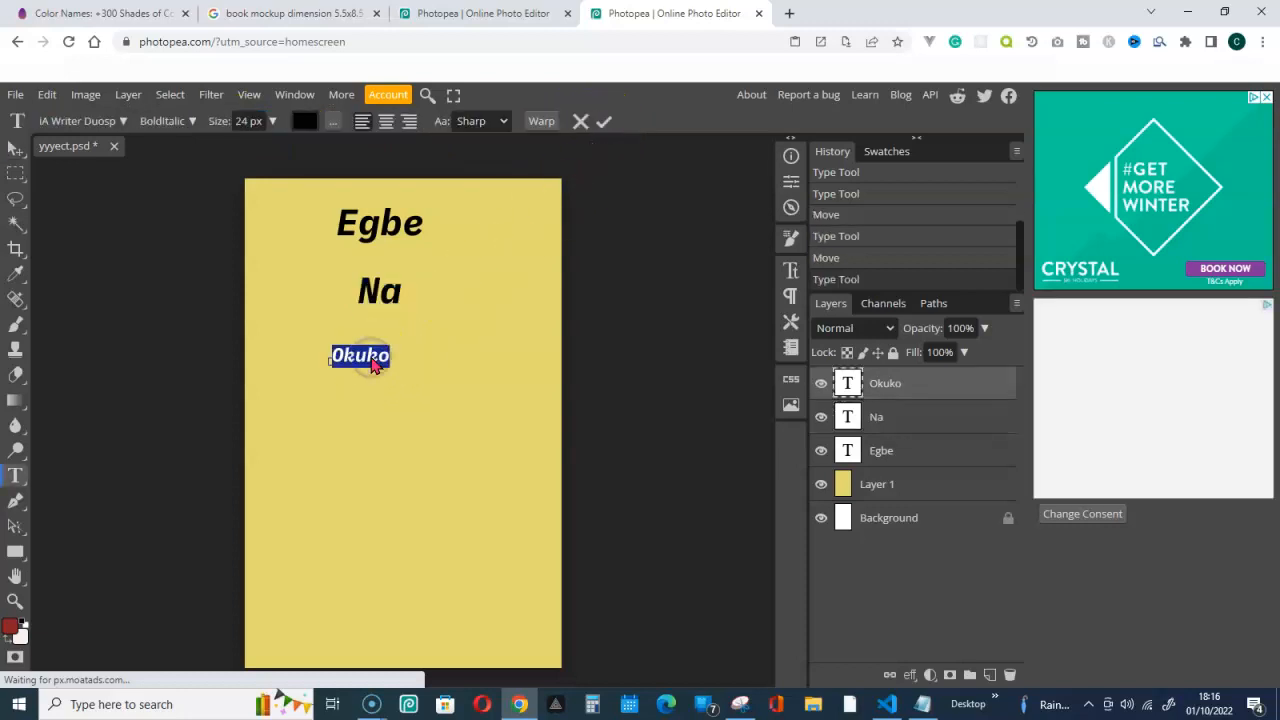
pyautogui.click(250, 121)
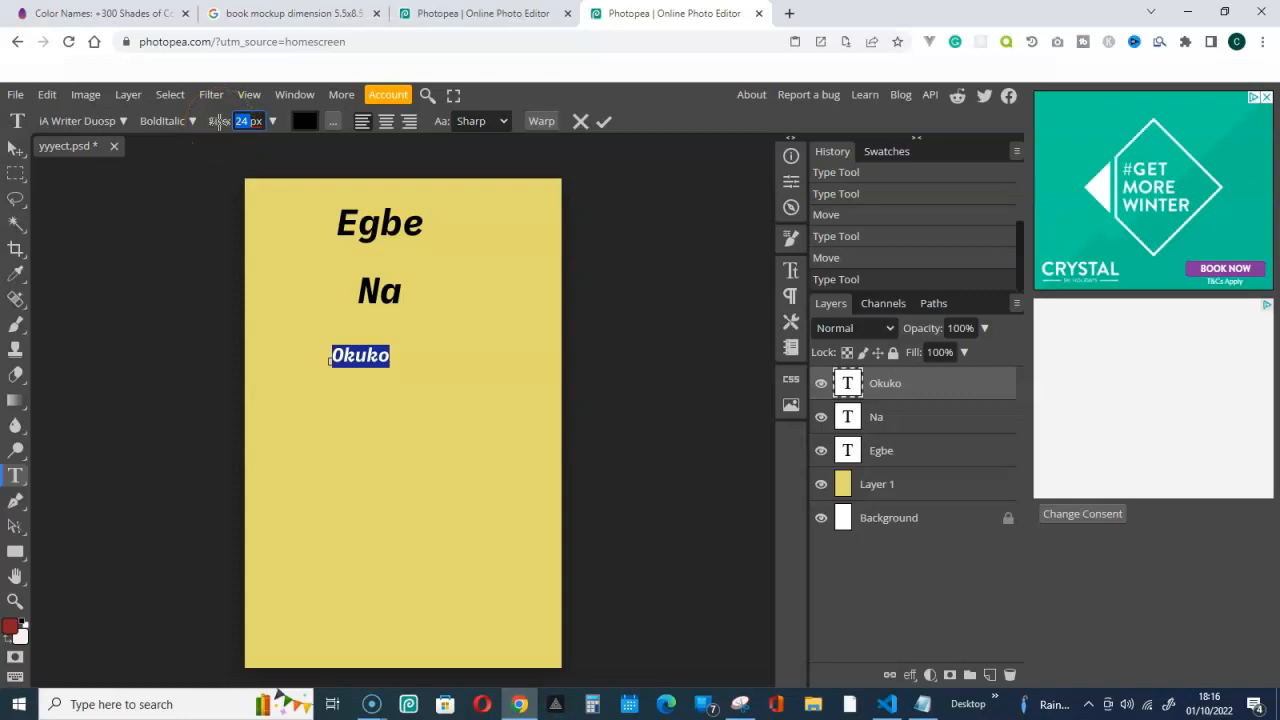
pyautogui.write('48')
pyautogui.press('Return')
pyautogui.click(603, 121)
# Reposition "Egbe", "Na" and "Okuko" so the title words line up in a centered column on the cover's upper half.
pyautogui.moveTo(390, 303); pyautogui.dragTo(394, 302)
pyautogui.moveTo(394, 243); pyautogui.dragTo(374, 287)
pyautogui.moveTo(380, 352); pyautogui.dragTo(377, 368)
pyautogui.moveTo(380, 292); pyautogui.dragTo(379, 301)
pyautogui.moveTo(381, 228); pyautogui.dragTo(374, 234)
pyautogui.click(380, 308)
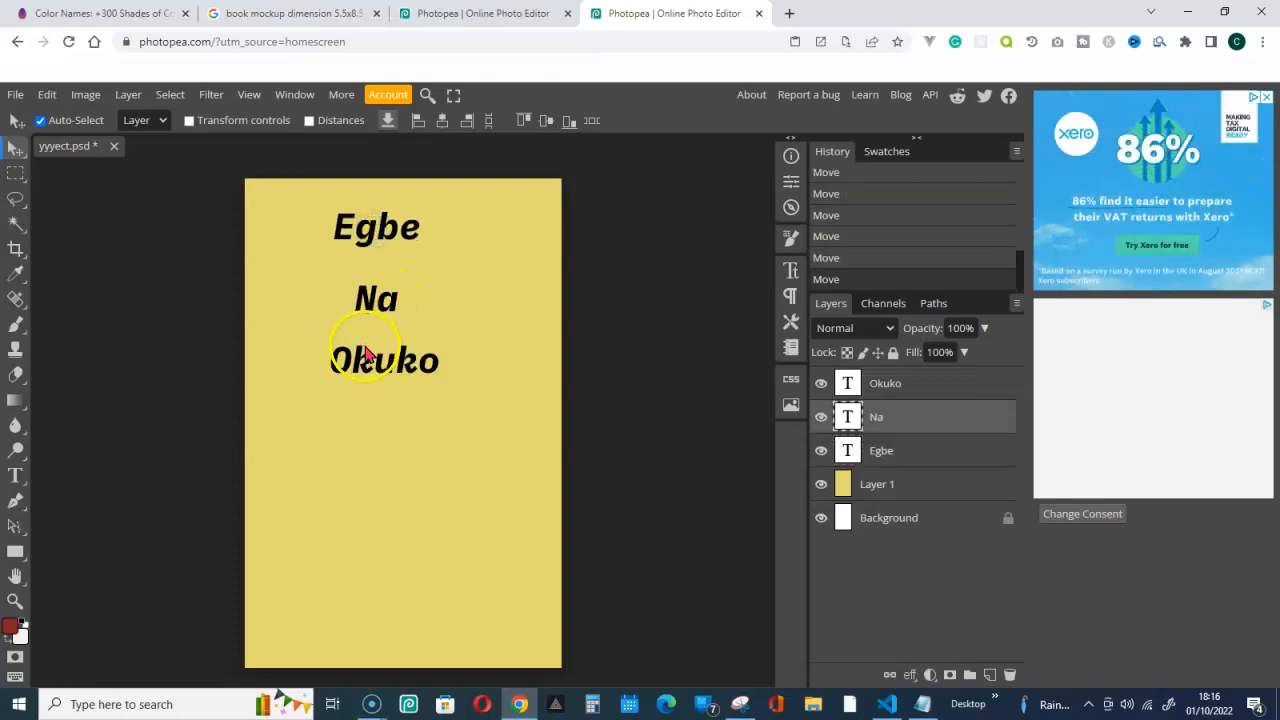
pyautogui.click(357, 371)
# Add the author name as a text line below "Okuko" and scale it to about 77% to fit within the cover.
pyautogui.click(451, 16)
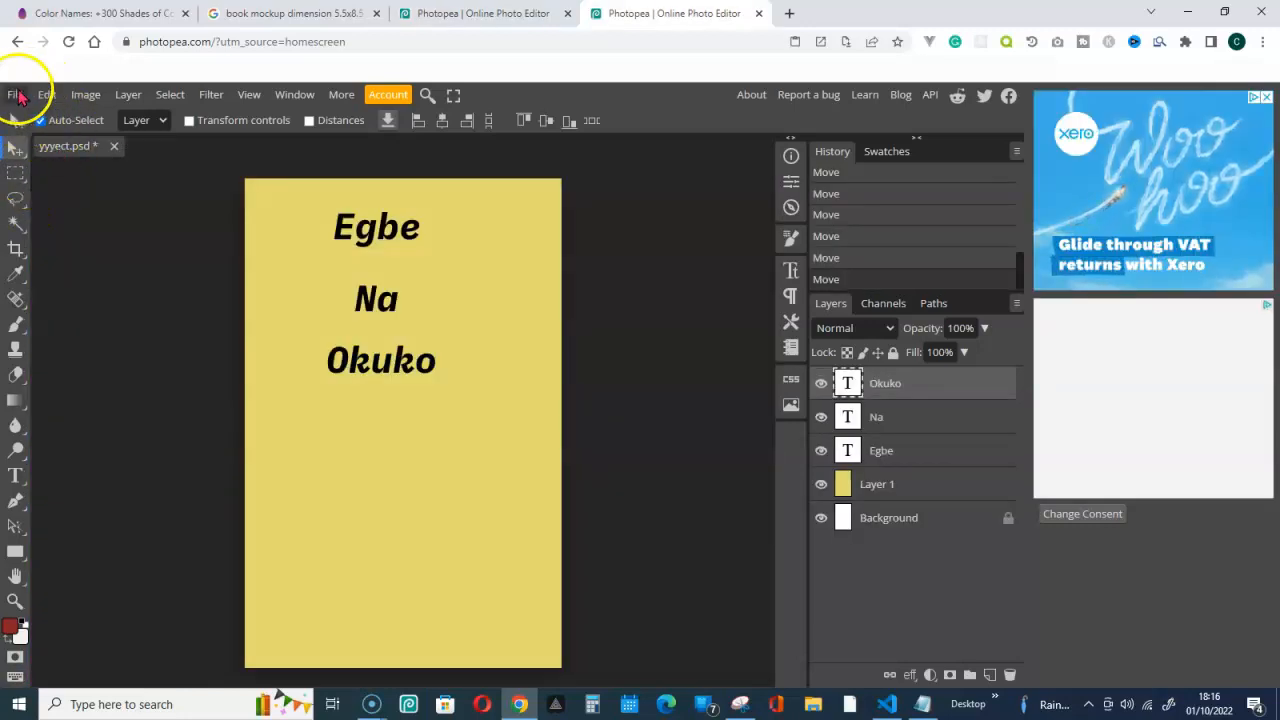
pyautogui.click(15, 480)
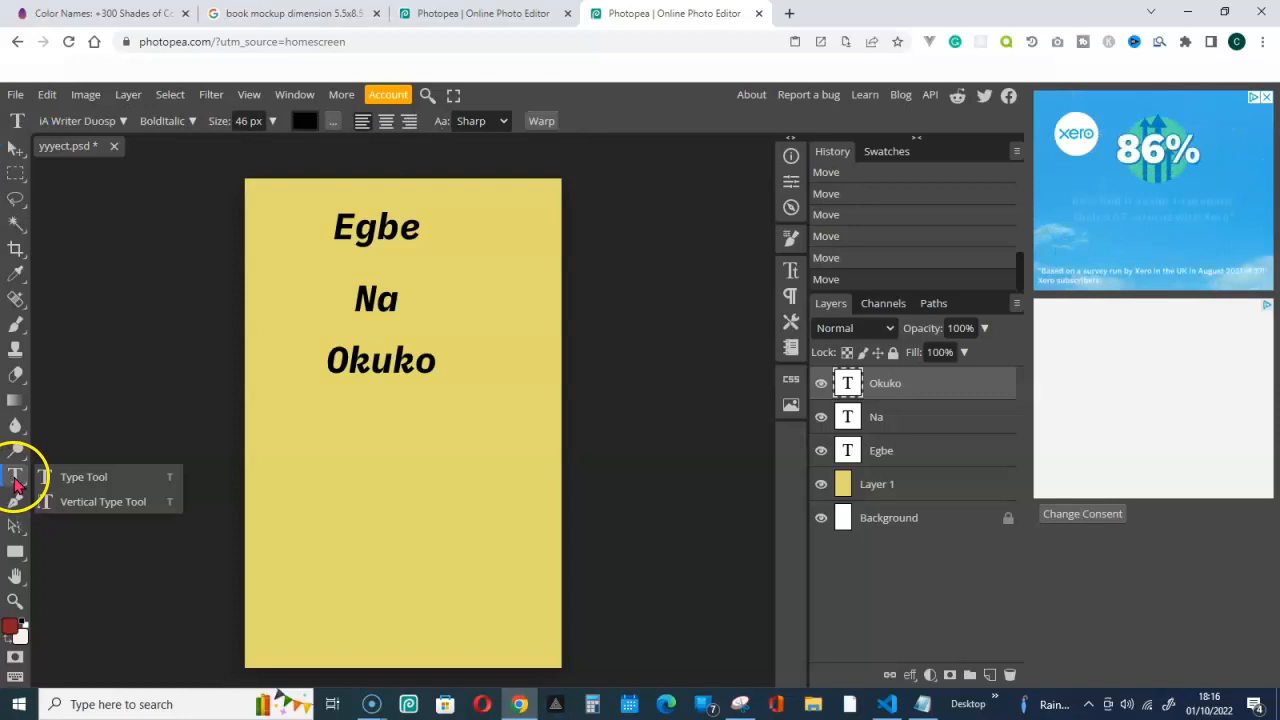
pyautogui.click(264, 434)
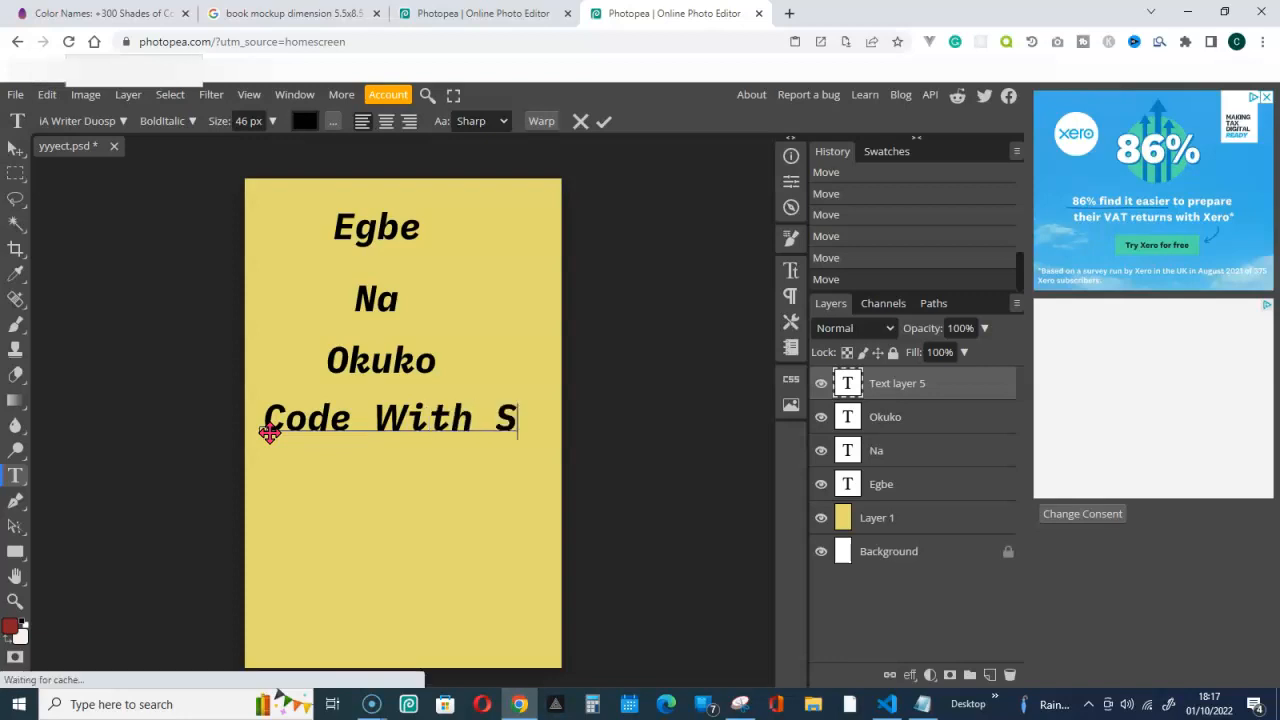
pyautogui.write('amuel')
pyautogui.click(604, 121)
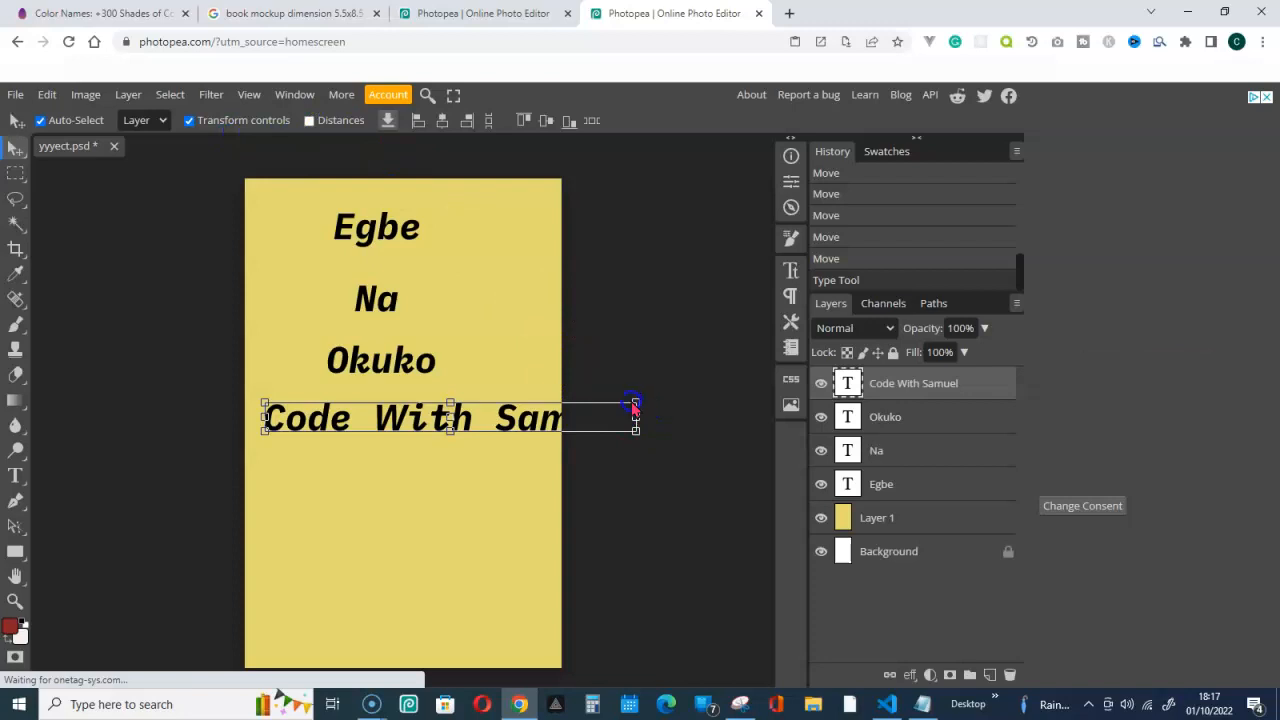
pyautogui.moveTo(634, 402); pyautogui.dragTo(551, 408)
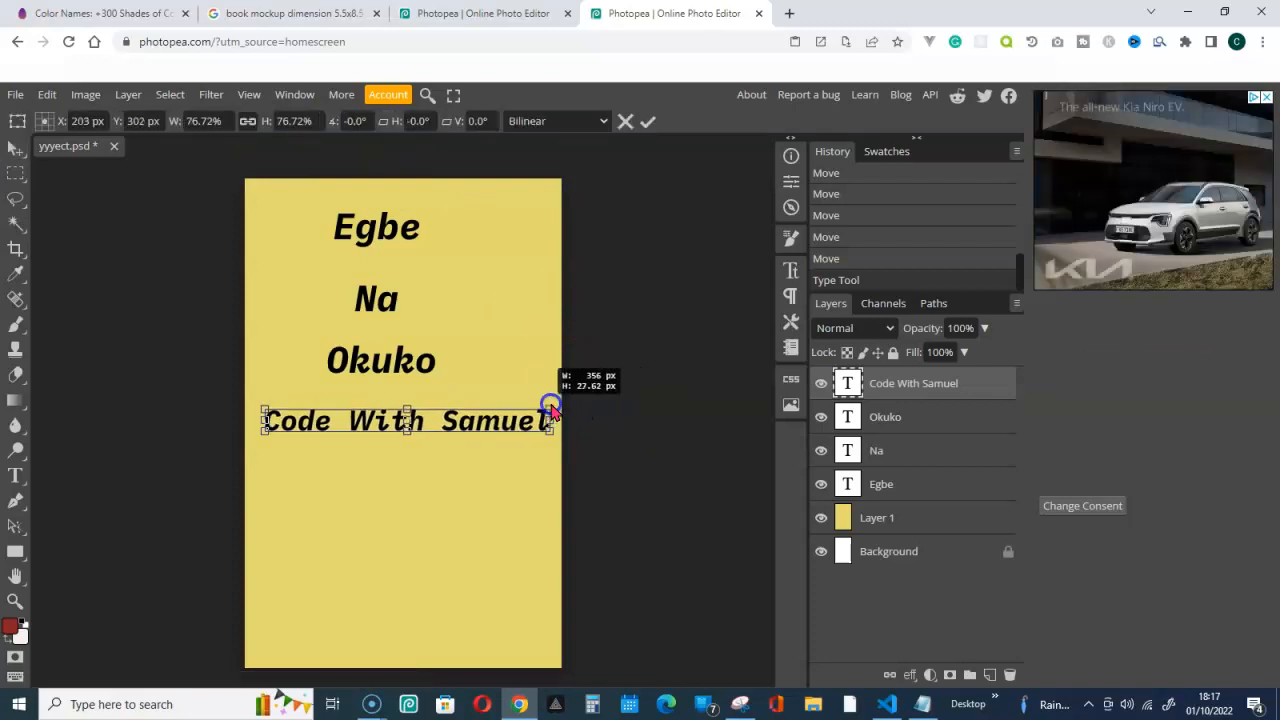
pyautogui.click(648, 121)
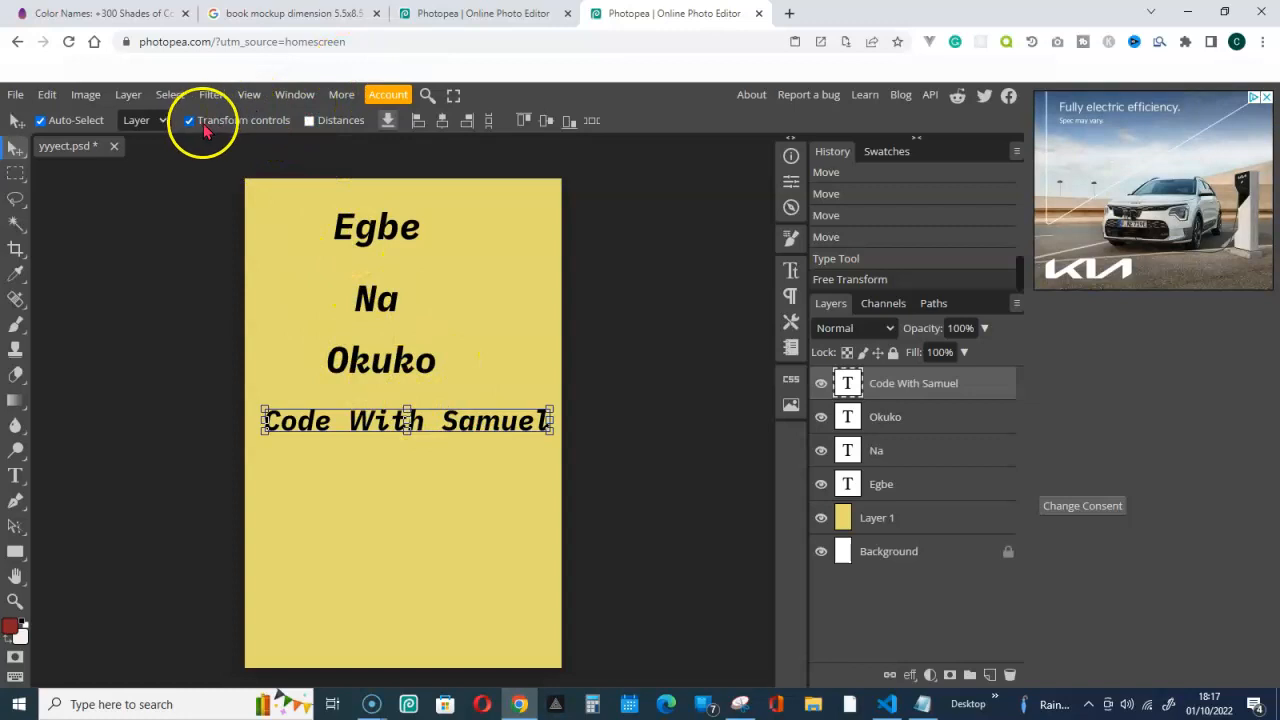
# Check the author lettering on the finished cover in the other document and change the author line's font to konstytucyja.
pyautogui.click(512, 20)
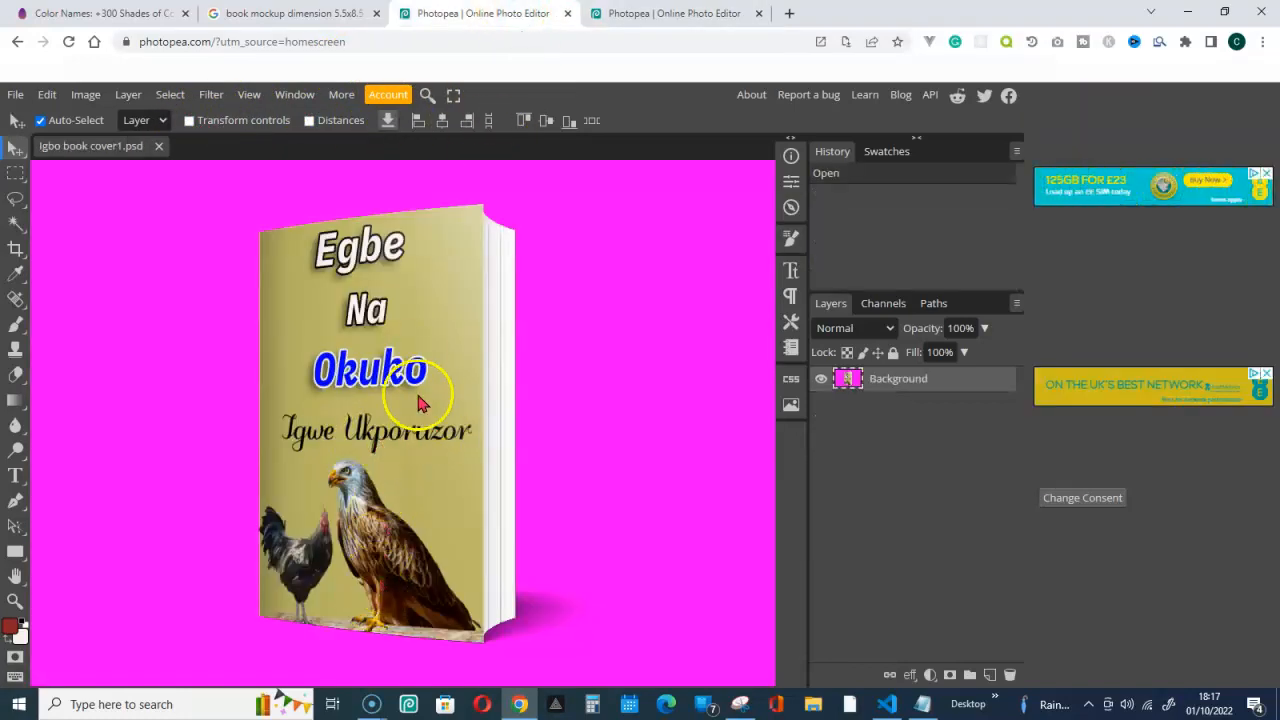
pyautogui.click(638, 20)
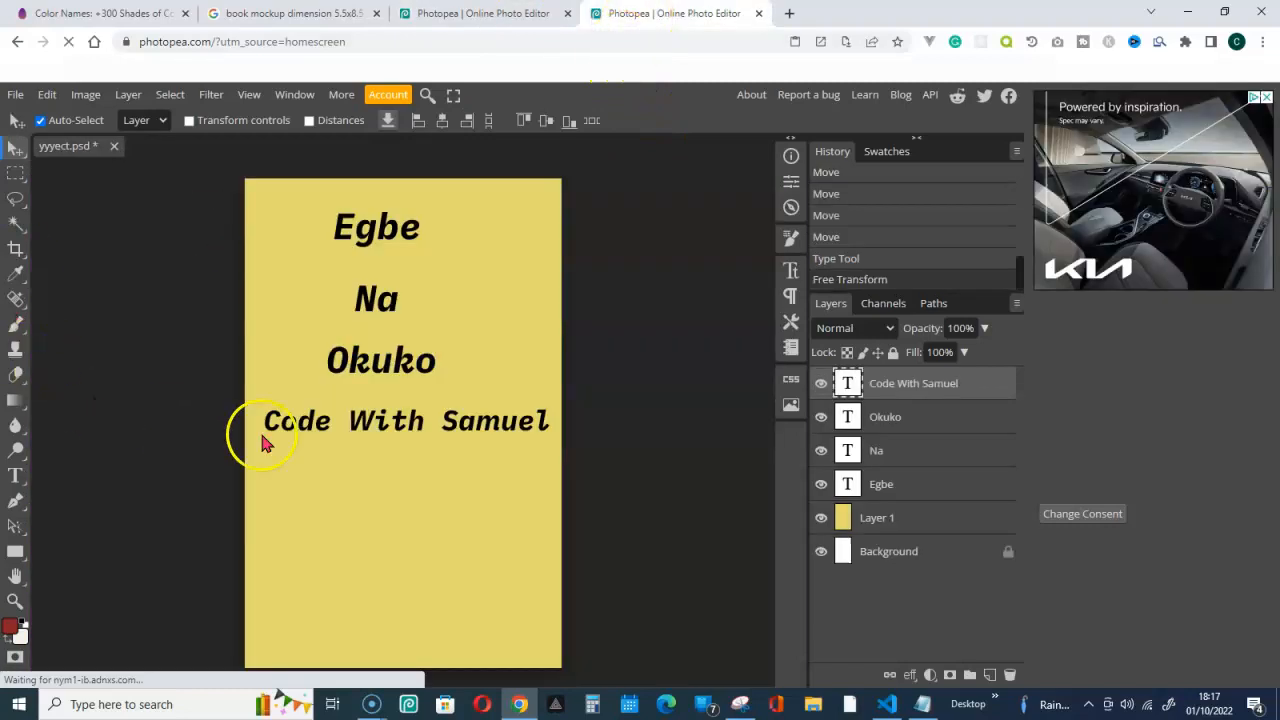
pyautogui.doubleClick(380, 428)
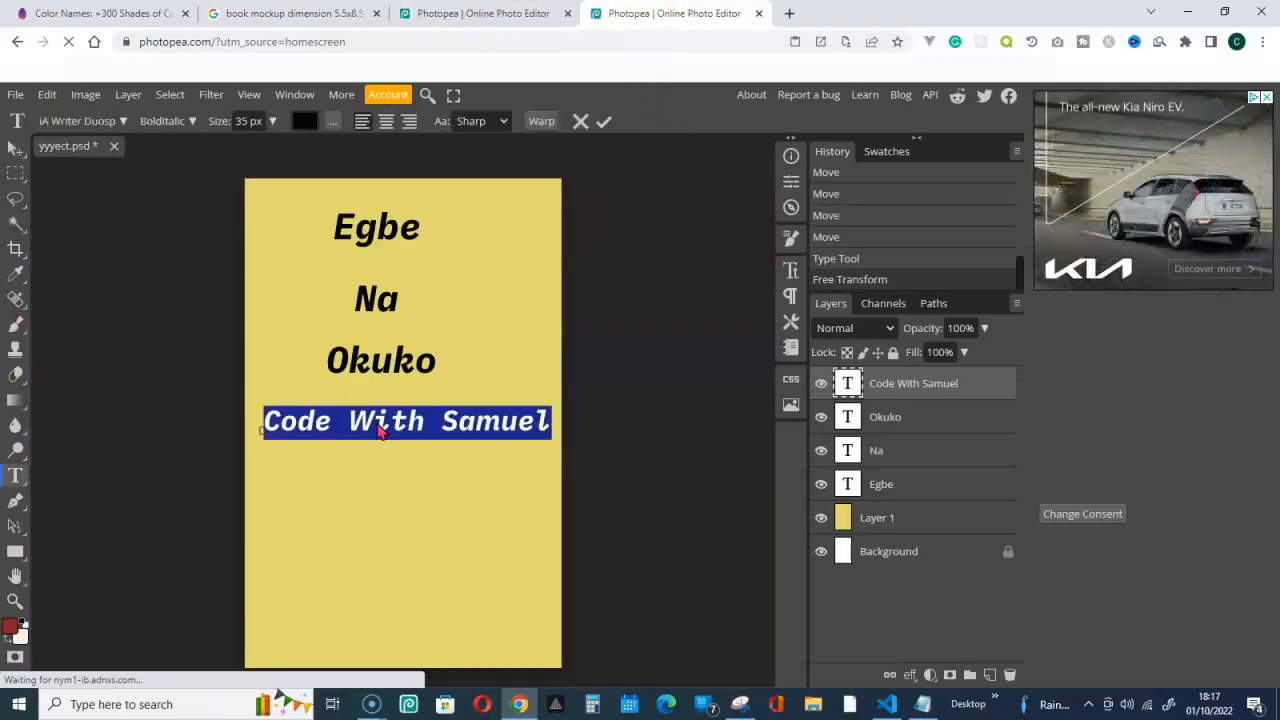
pyautogui.click(122, 122)
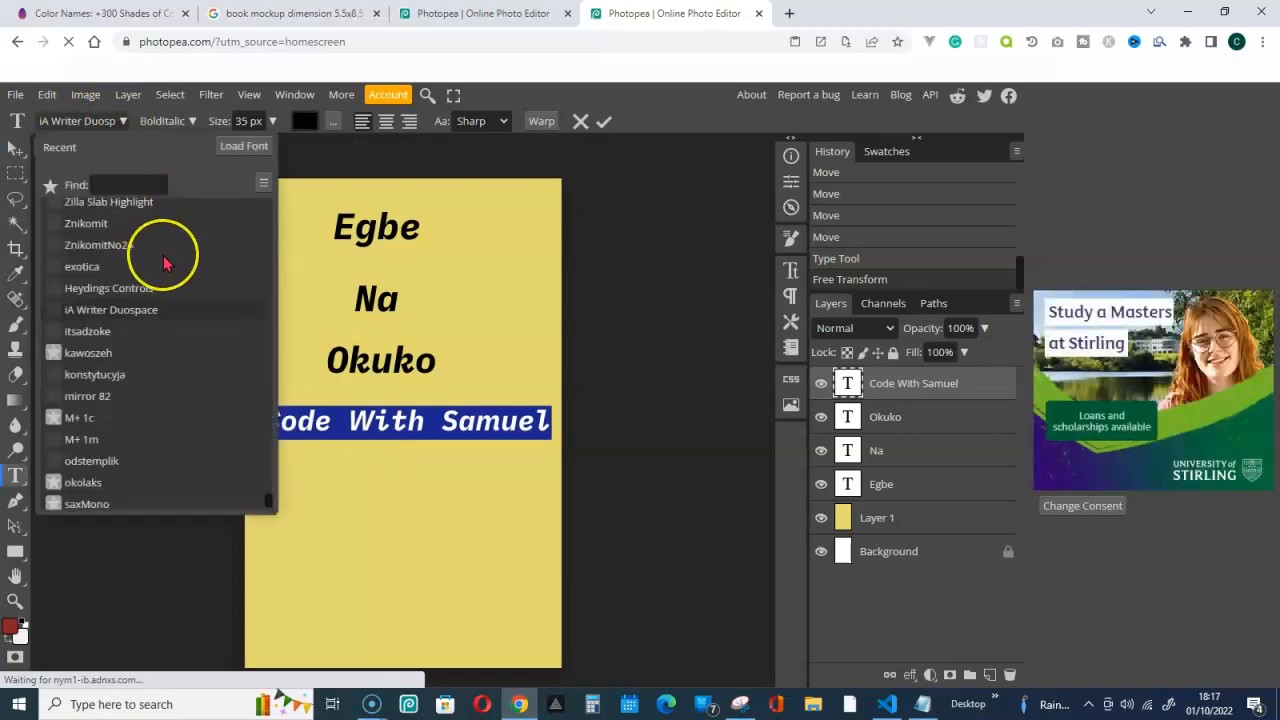
pyautogui.scroll(2, 165, 263)
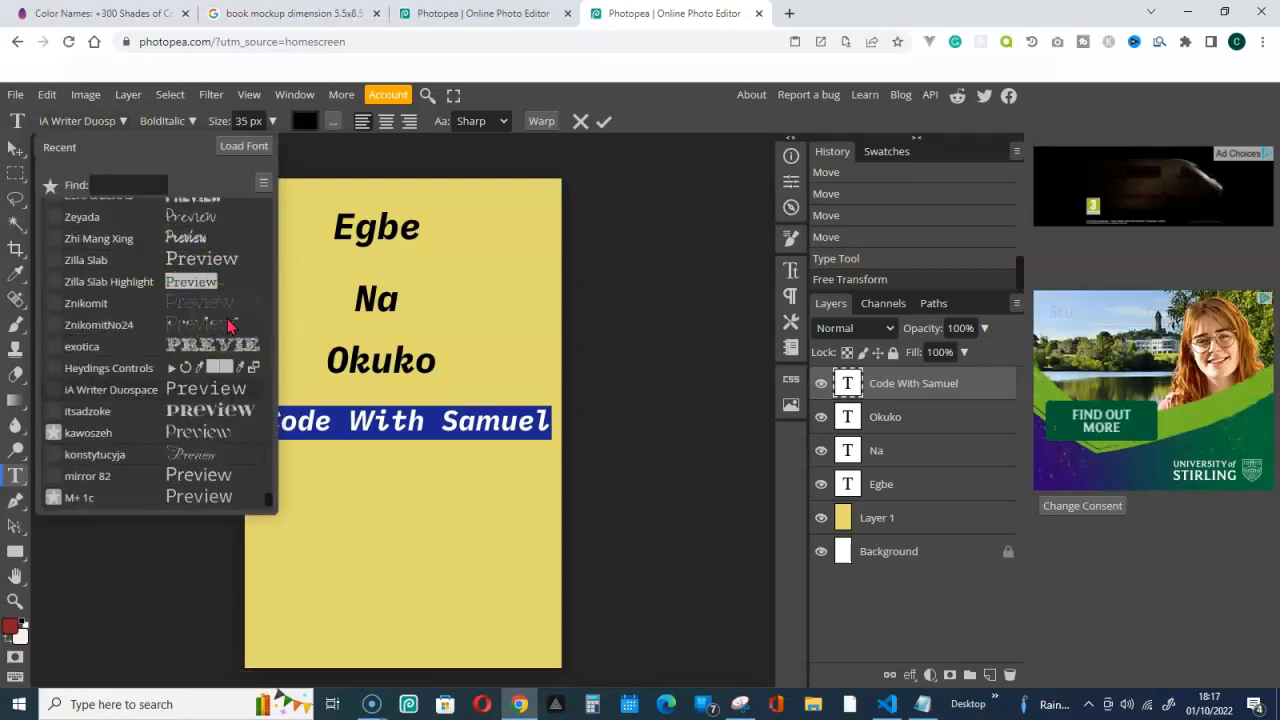
pyautogui.click(212, 466)
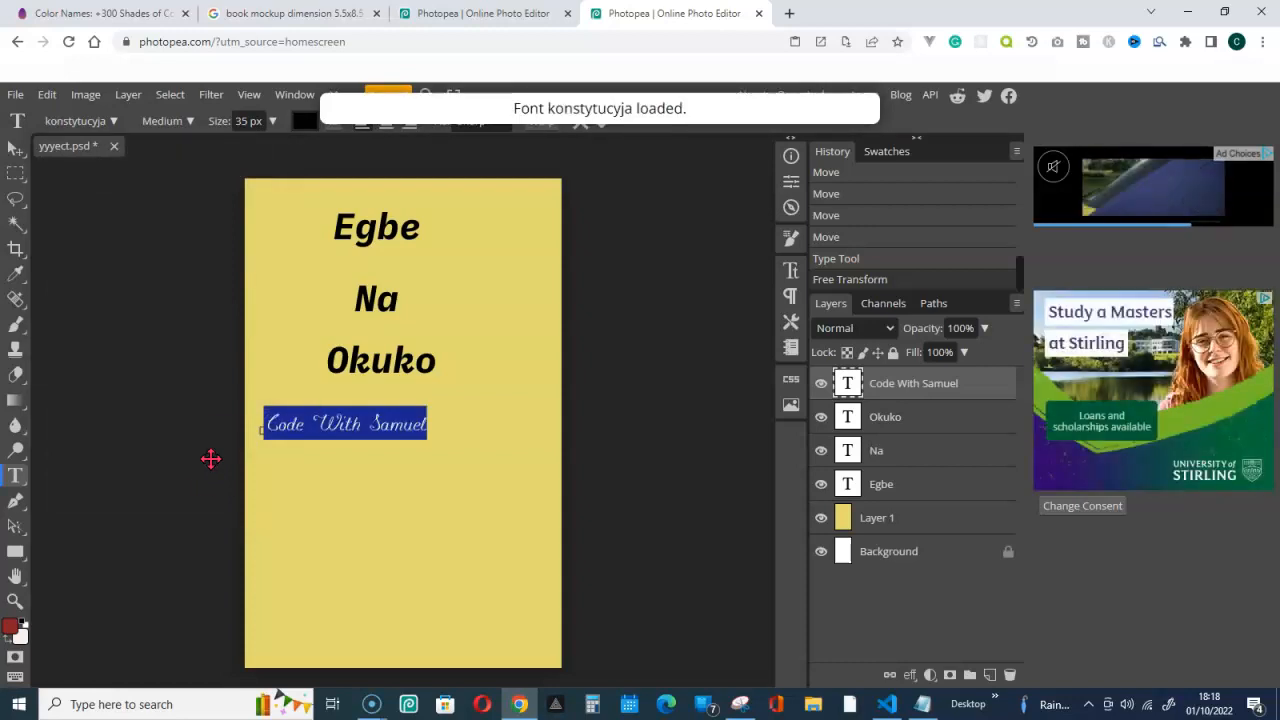
pyautogui.click(604, 121)
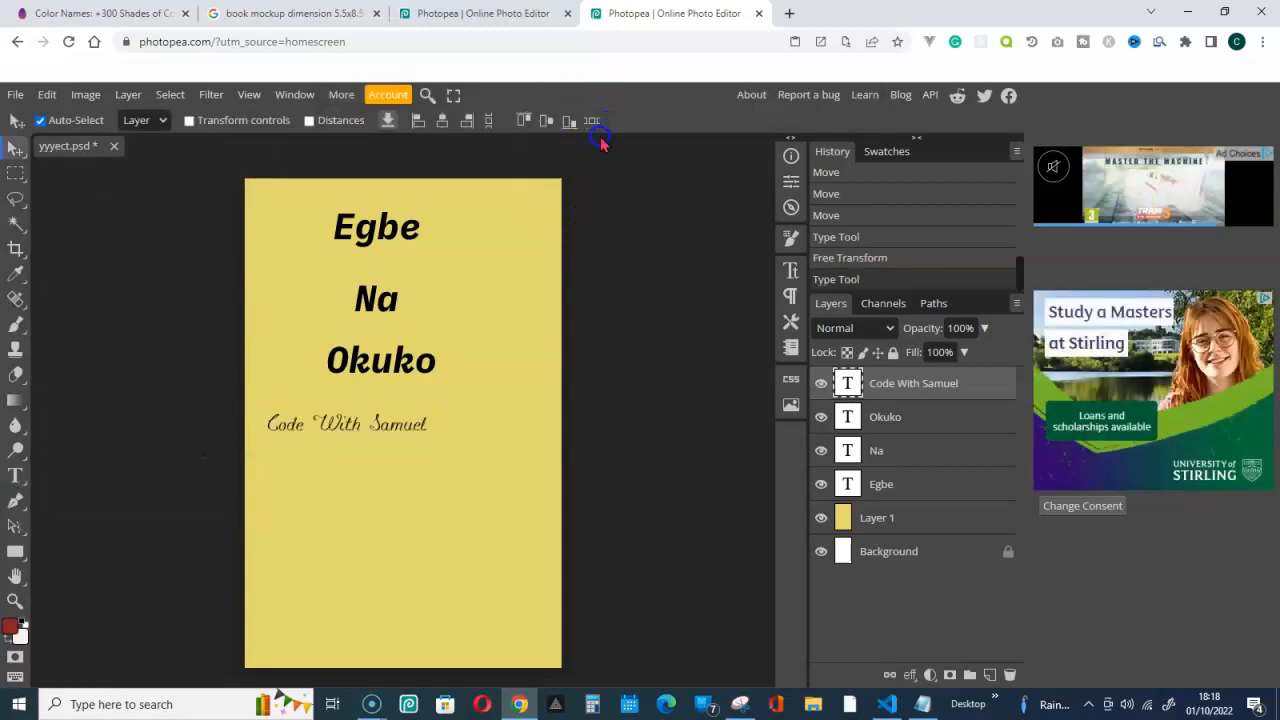
# Set the font size of the author line below "Okuko" to 50 px.
pyautogui.doubleClick(364, 428)
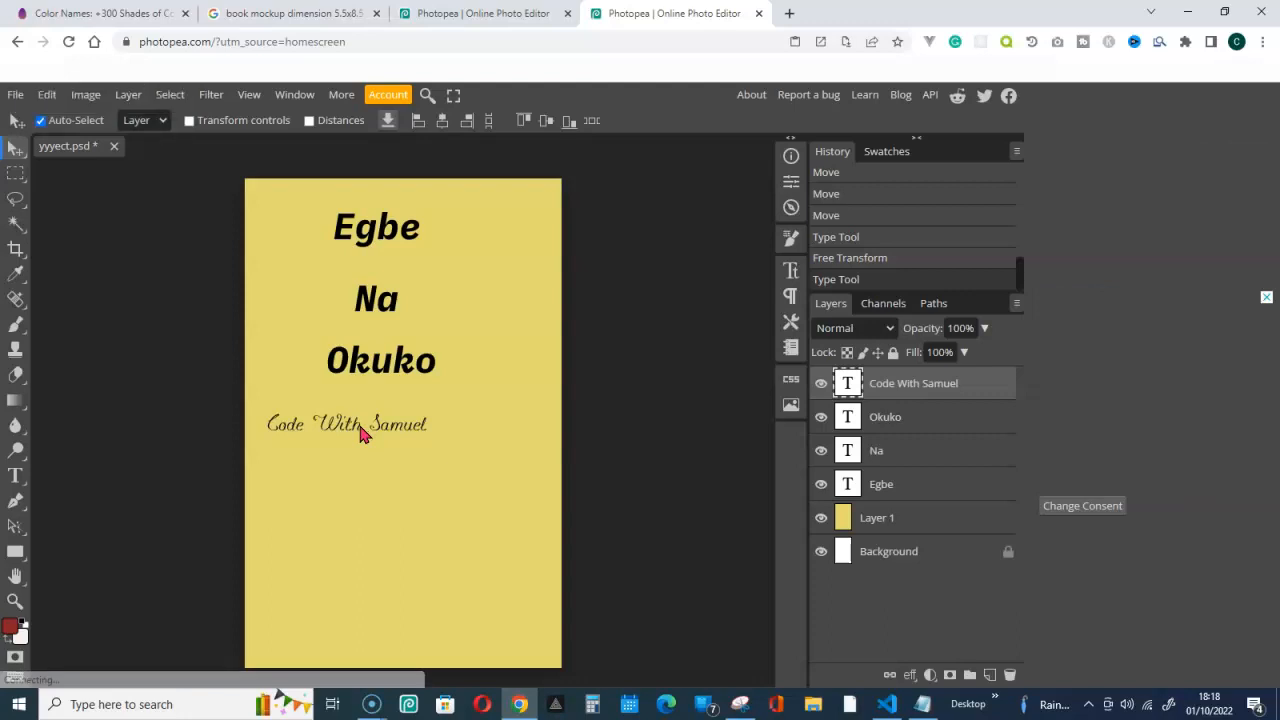
pyautogui.doubleClick(364, 428)
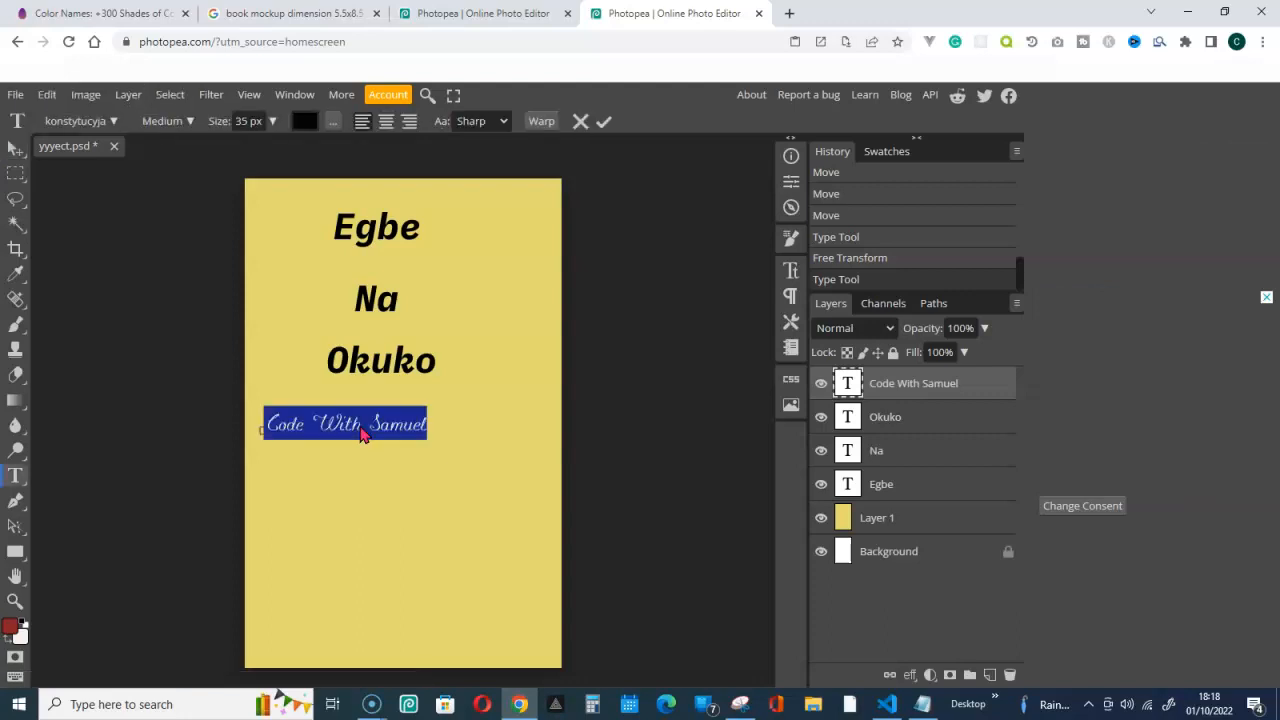
pyautogui.doubleClick(241, 121)
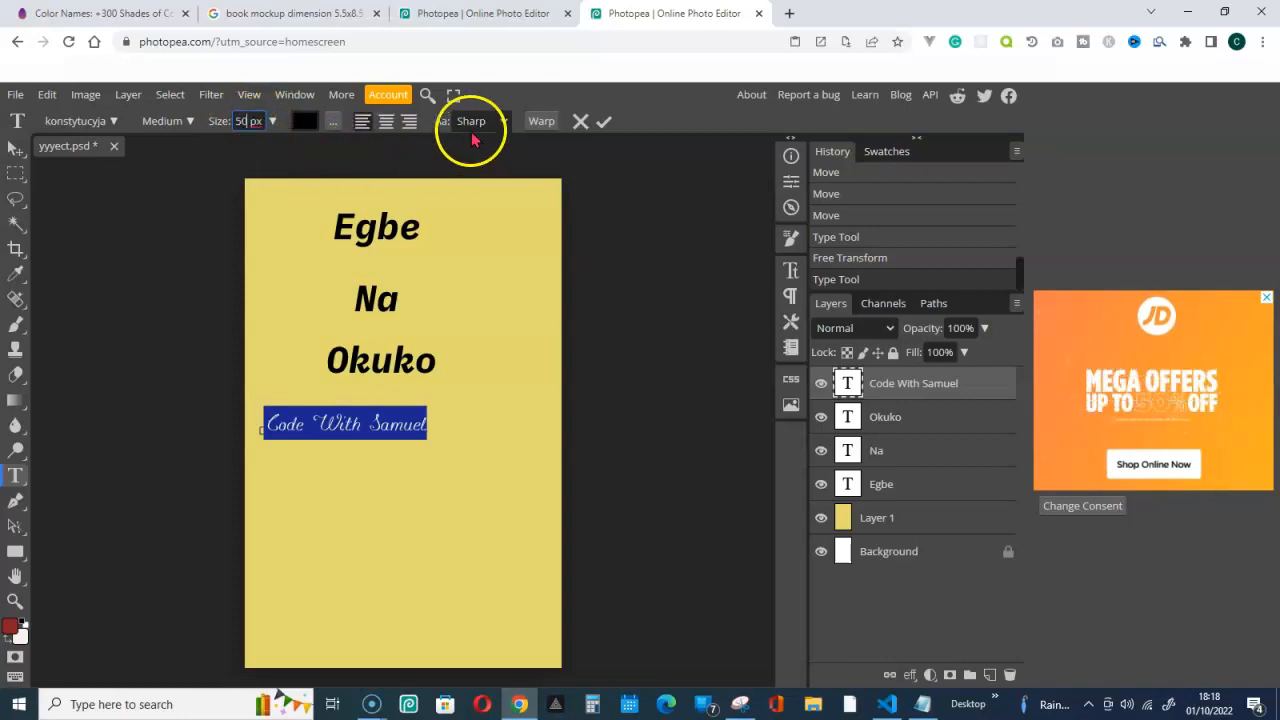
pyautogui.click(603, 121)
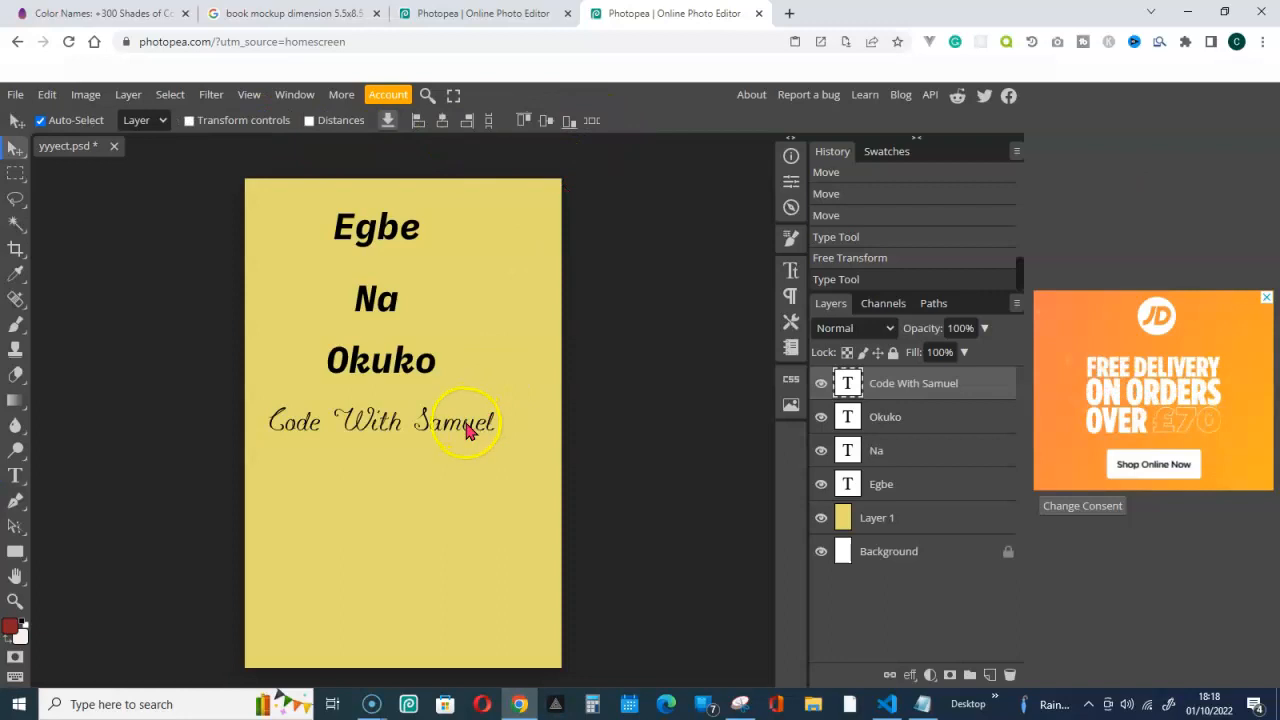
# Check the title lettering on the finished cover and give "Egbe" a drop shadow with 14 px distance and 100% opacity.
pyautogui.click(503, 22)
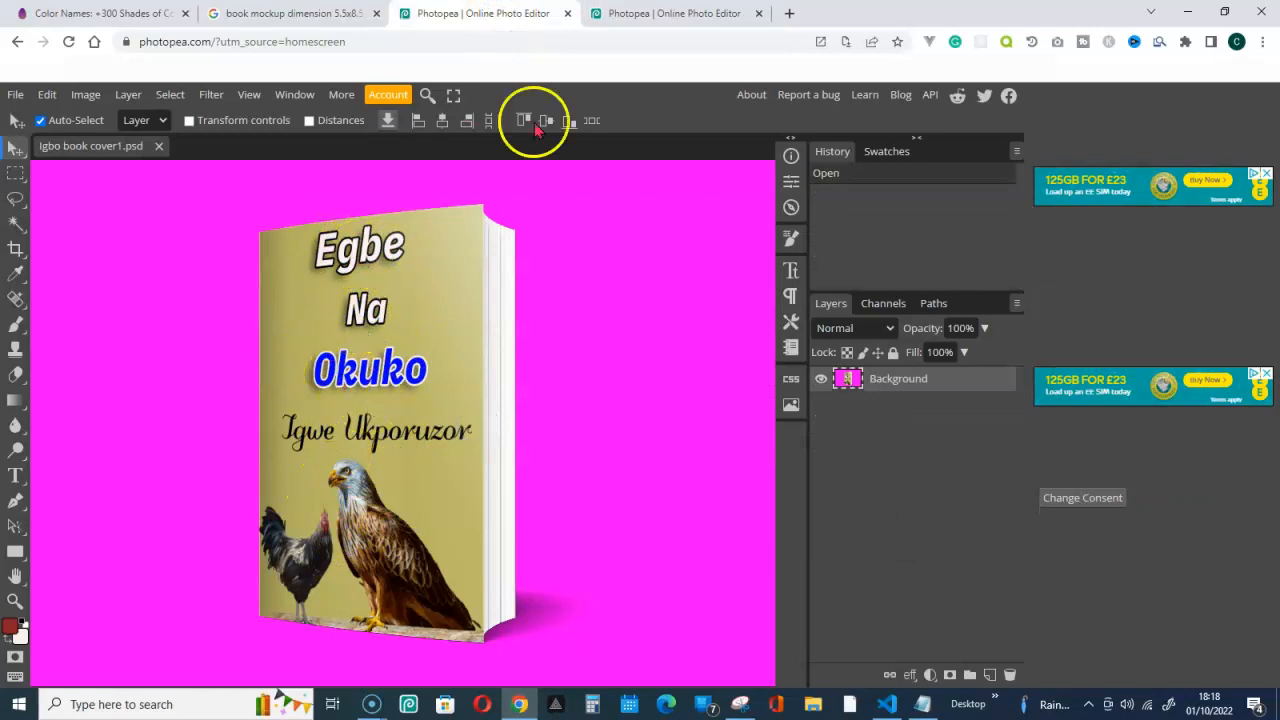
pyautogui.click(651, 23)
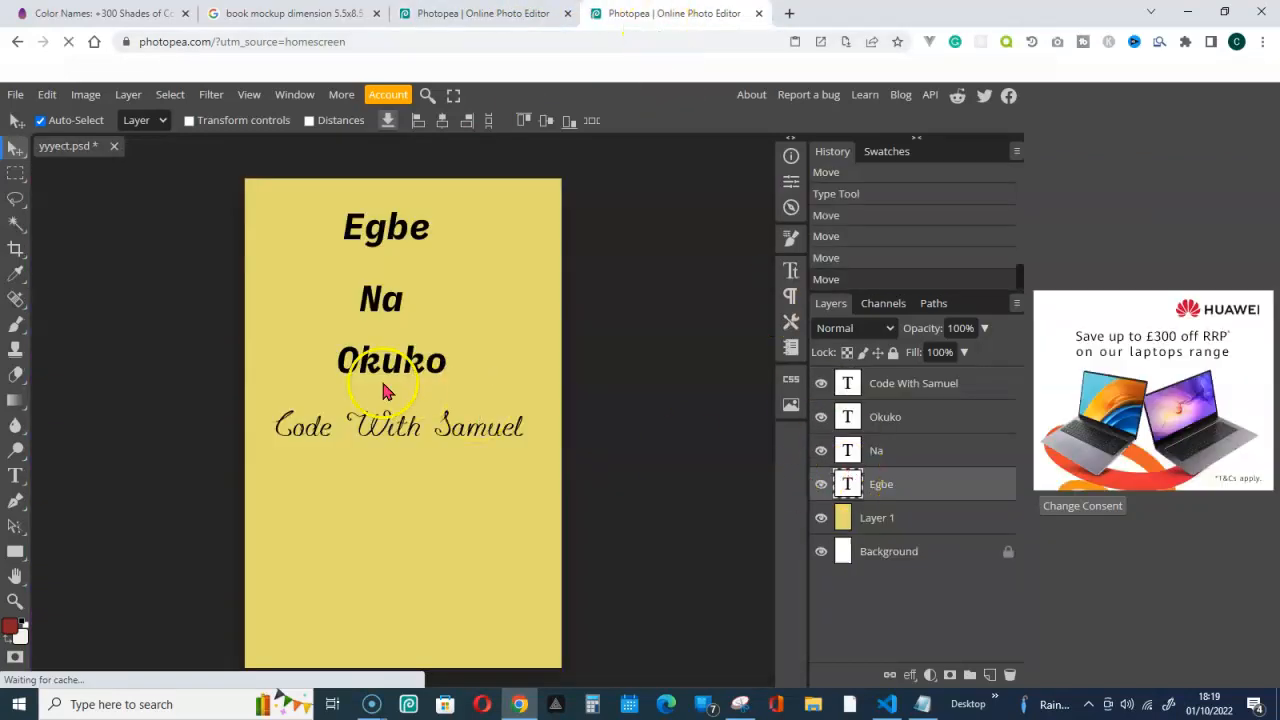
pyautogui.click(506, 15)
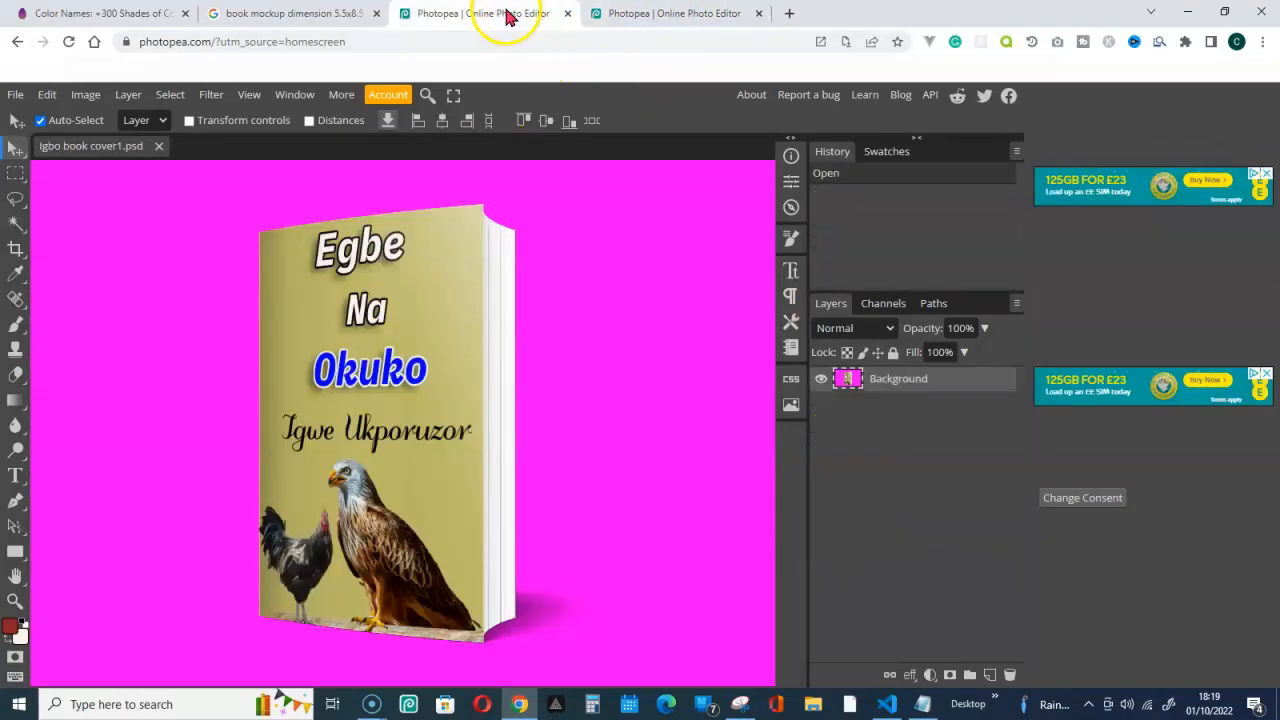
pyautogui.click(650, 15)
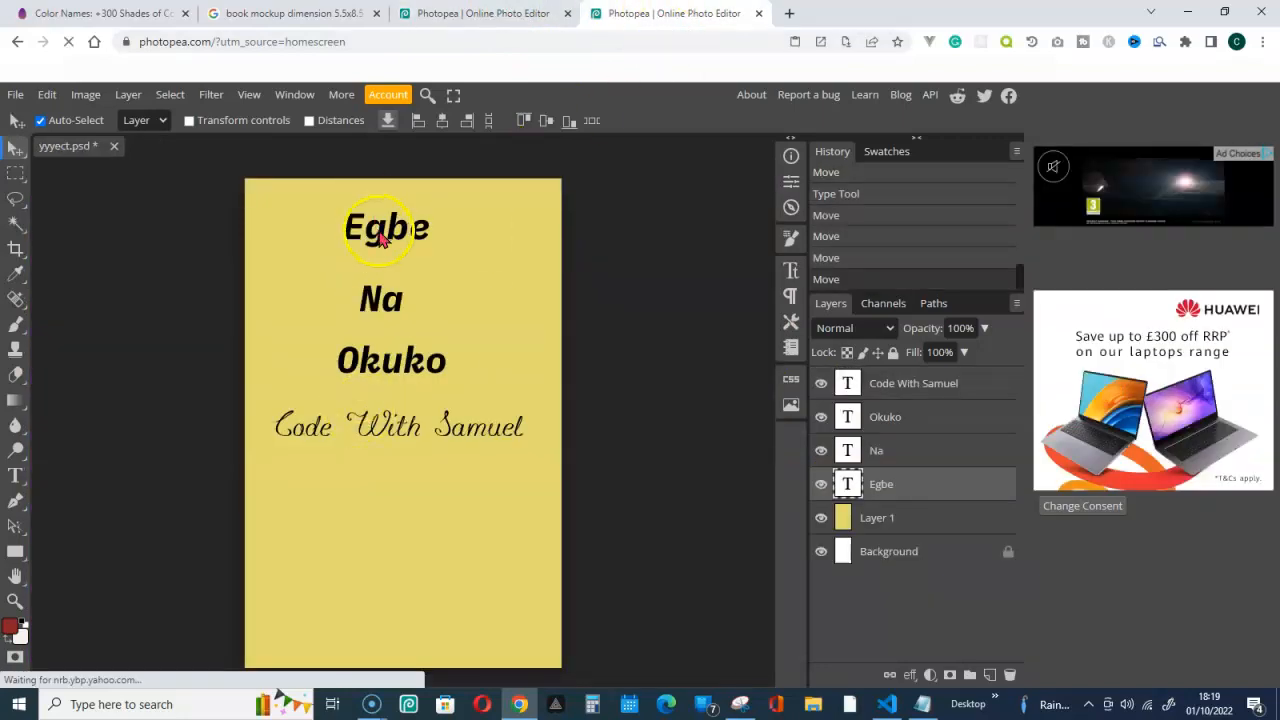
pyautogui.rightClick(877, 487)
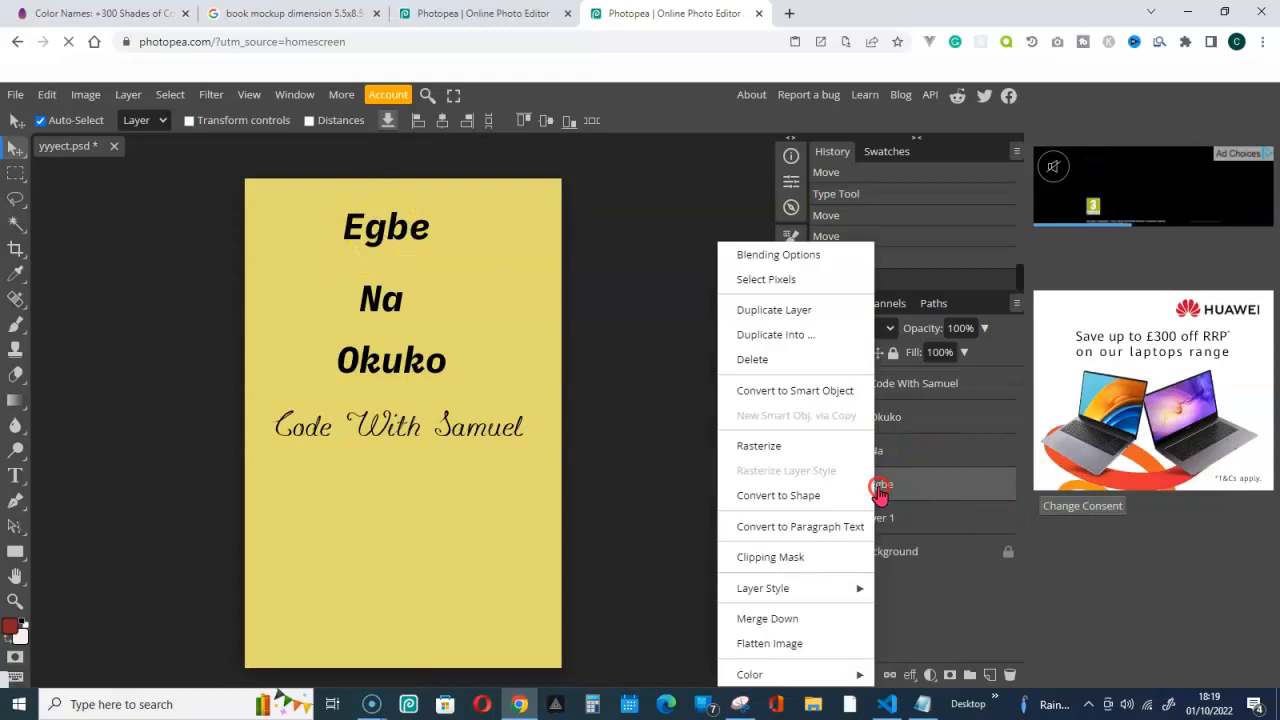
pyautogui.click(803, 258)
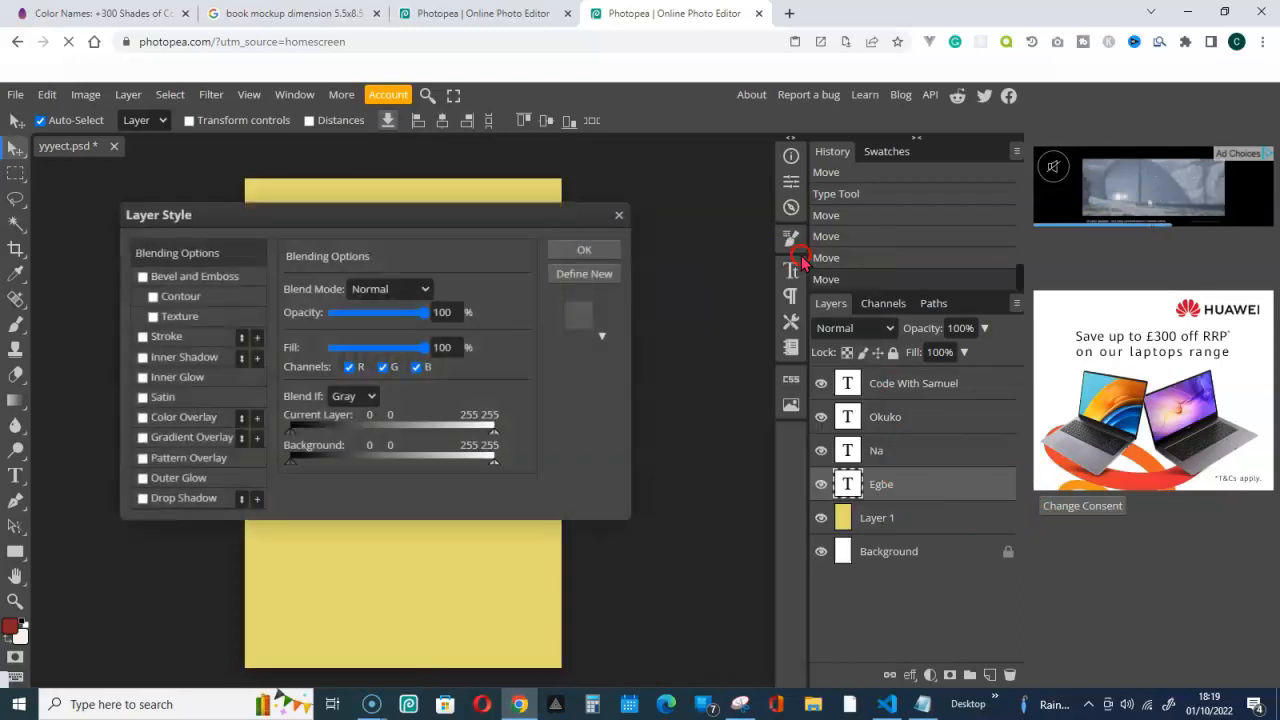
pyautogui.moveTo(503, 229); pyautogui.dragTo(947, 177)
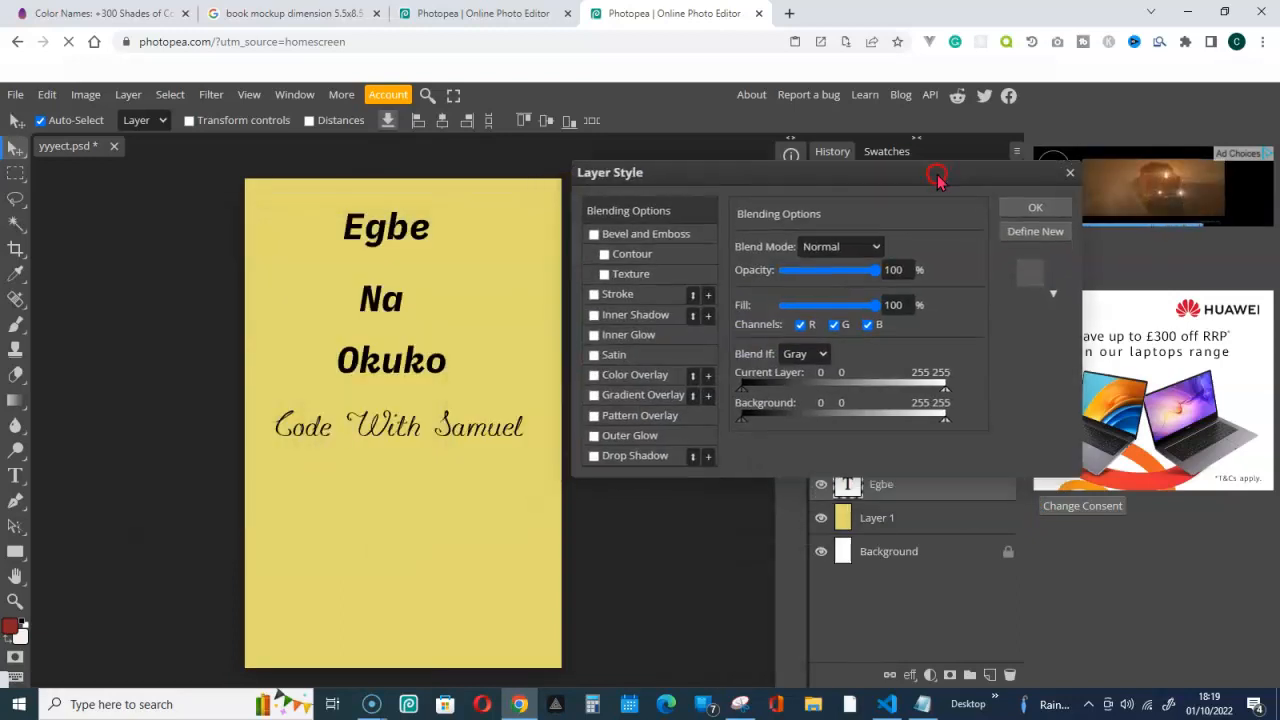
pyautogui.click(623, 458)
pyautogui.moveTo(908, 327); pyautogui.dragTo(872, 333)
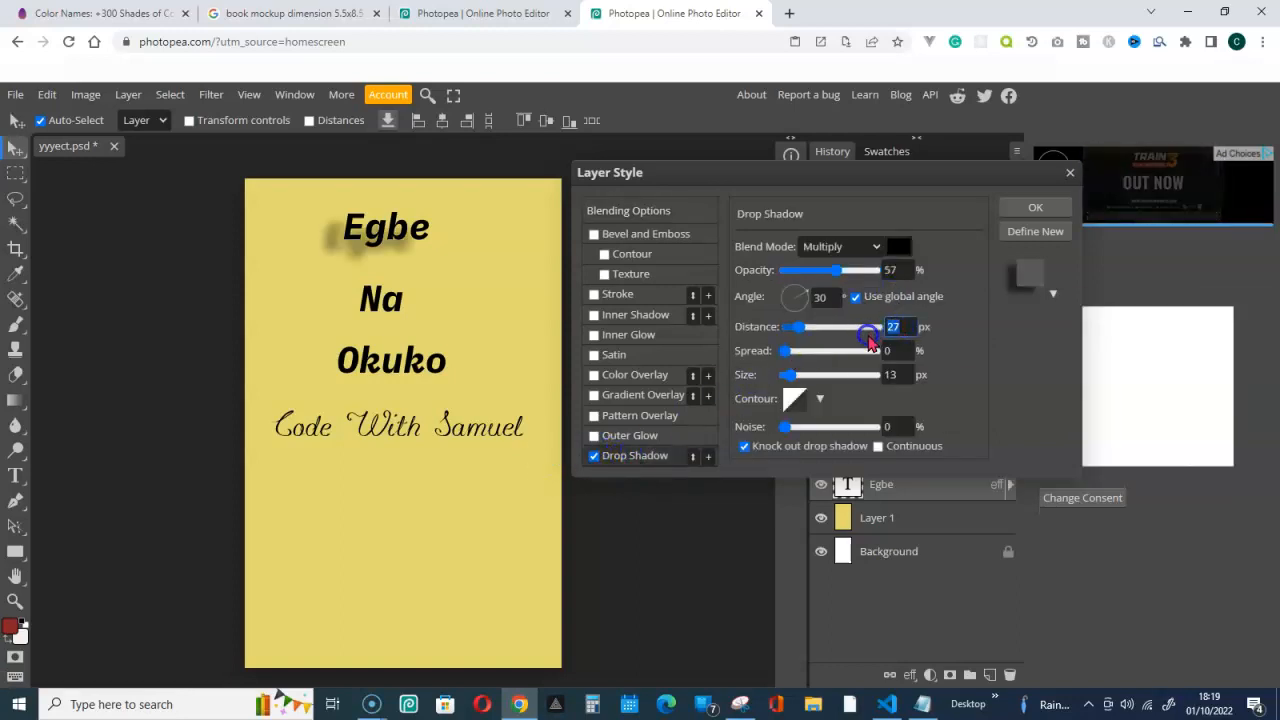
pyautogui.write('14')
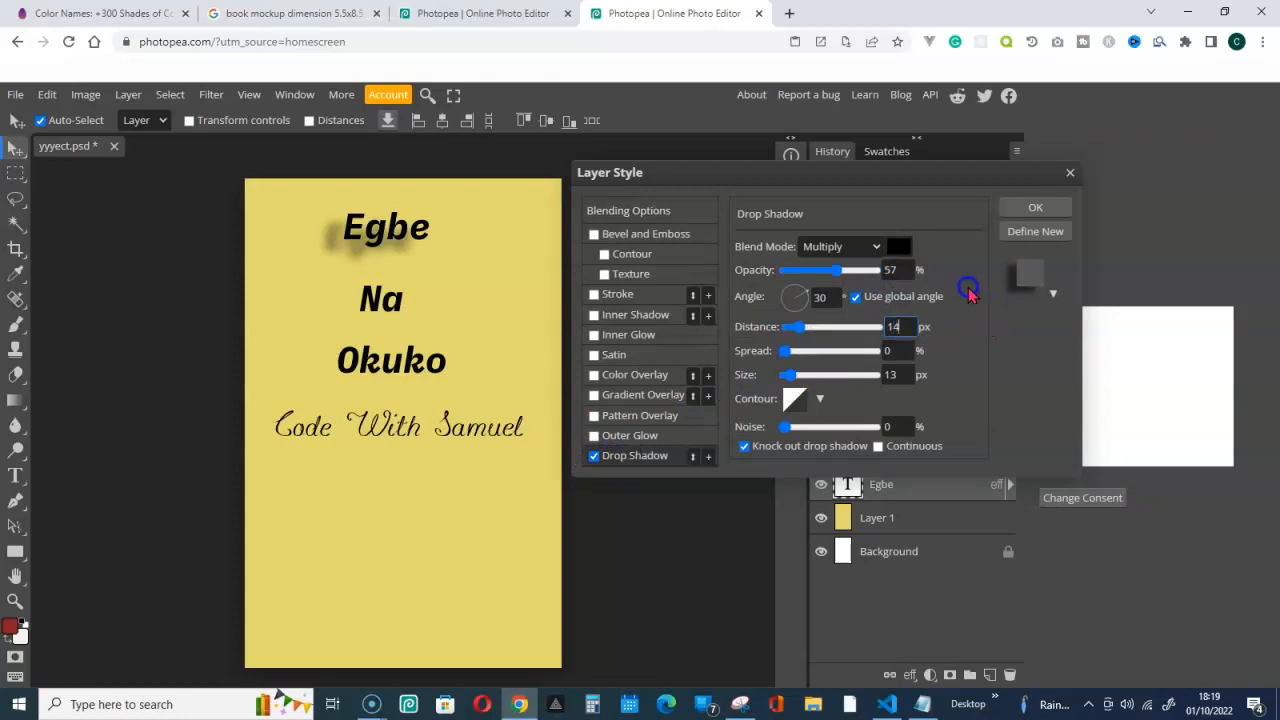
pyautogui.press('Return')
pyautogui.moveTo(843, 285); pyautogui.dragTo(885, 272)
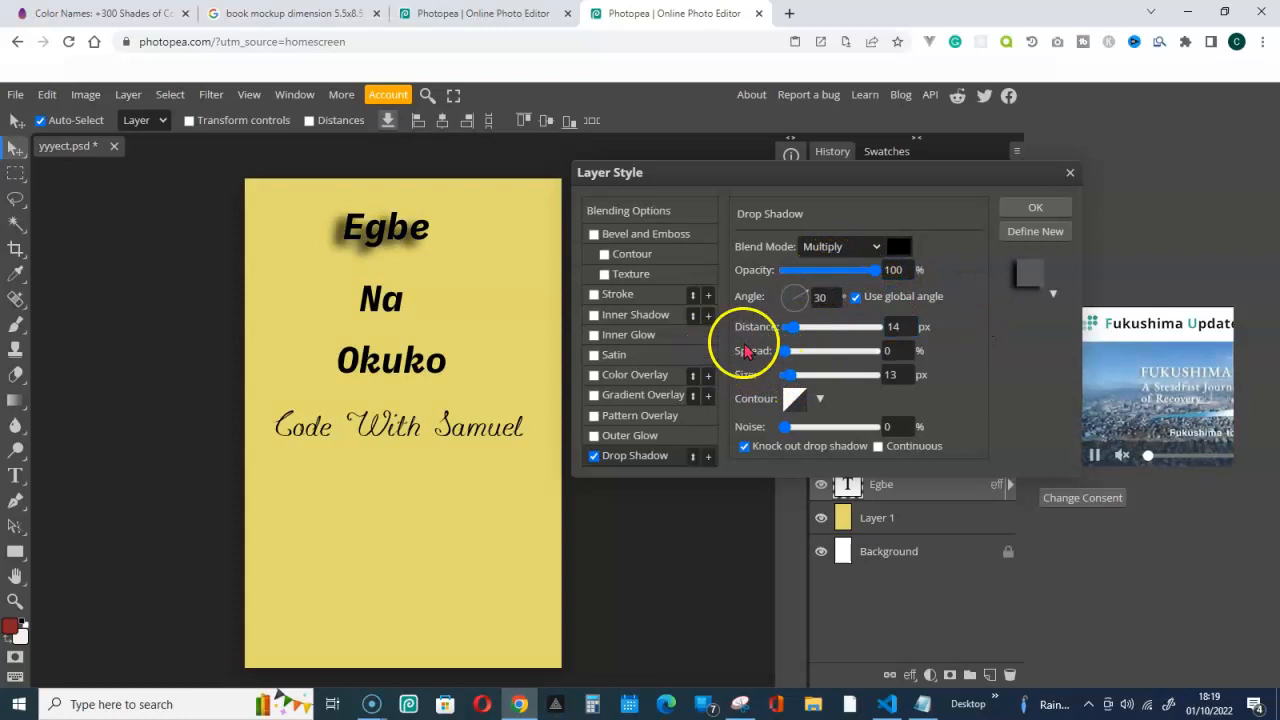
# Add a white color overlay to the "Egbe" text.
pyautogui.click(641, 384)
pyautogui.click(937, 272)
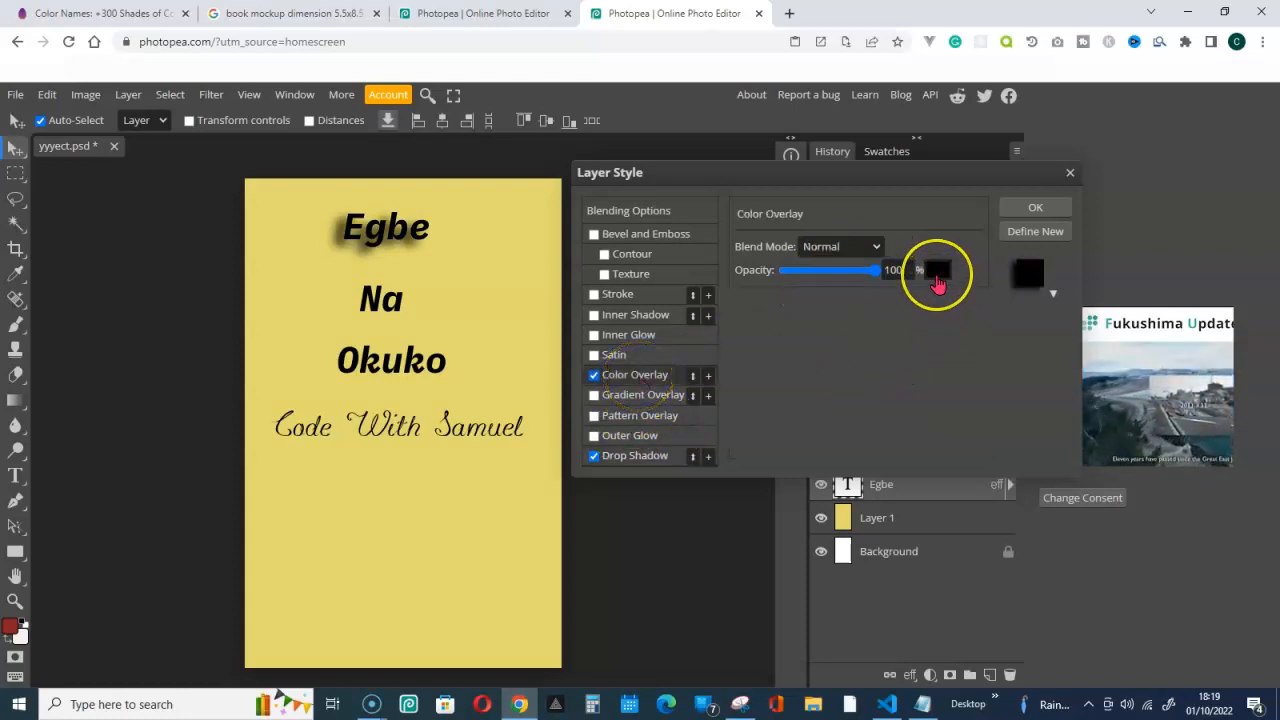
pyautogui.moveTo(380, 214); pyautogui.dragTo(838, 205)
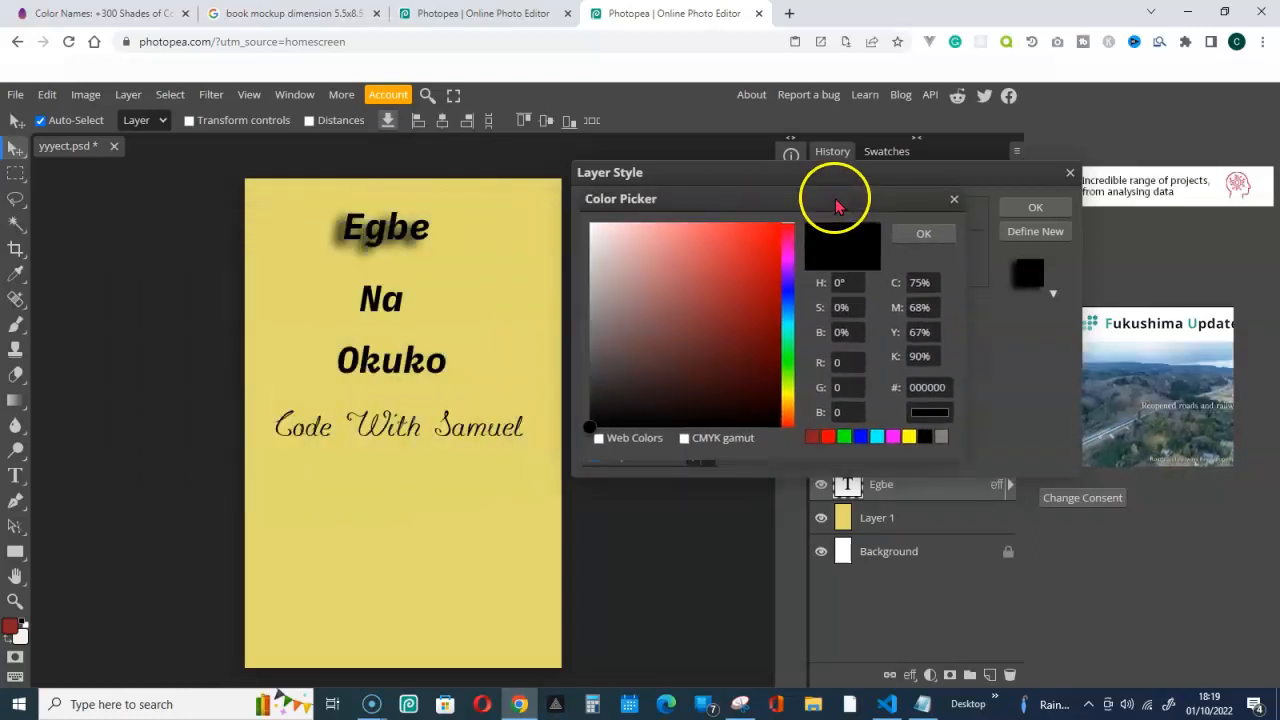
pyautogui.click(594, 228)
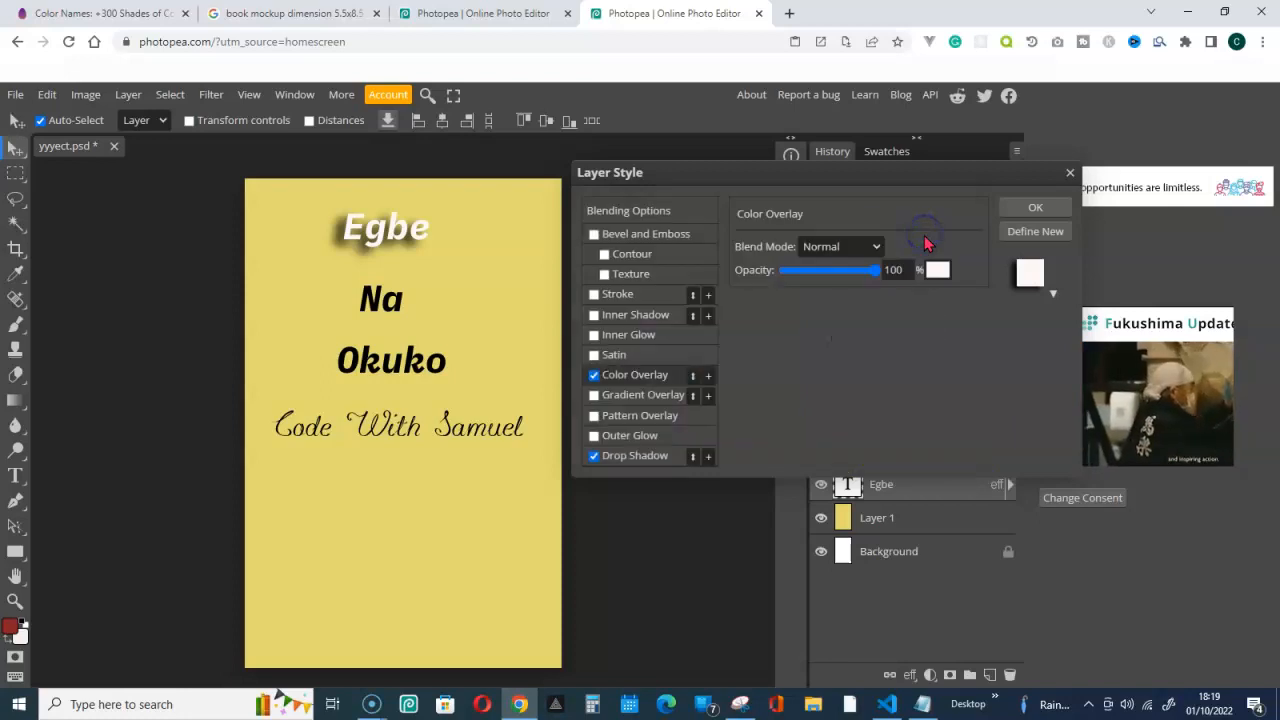
# Add a 2 px black outside stroke to "Egbe" and apply the layer style.
pyautogui.click(617, 296)
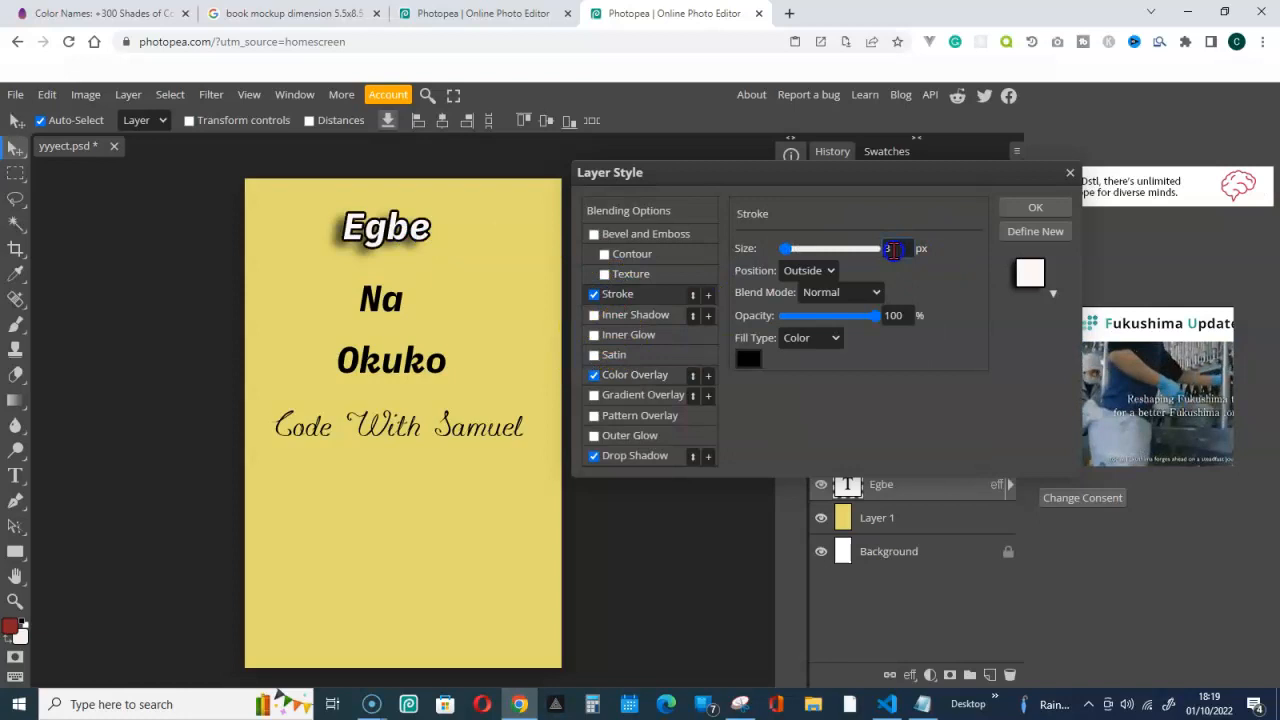
pyautogui.write('2')
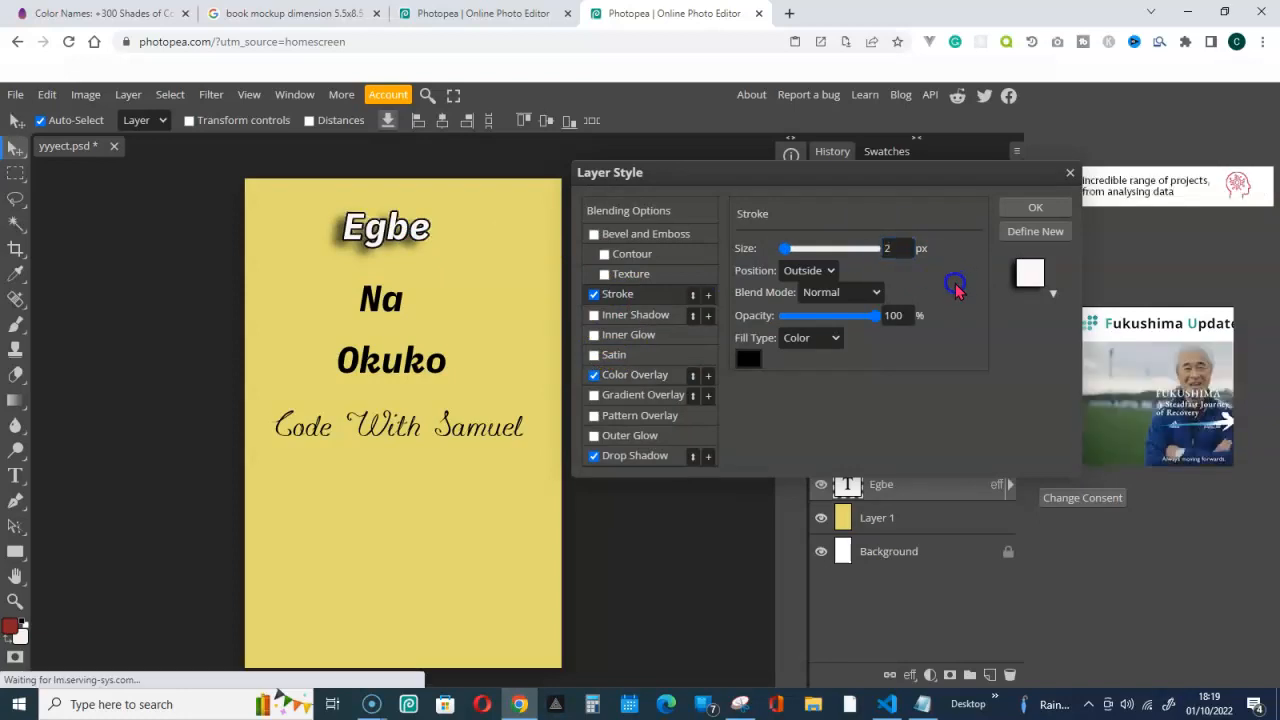
pyautogui.click(1039, 208)
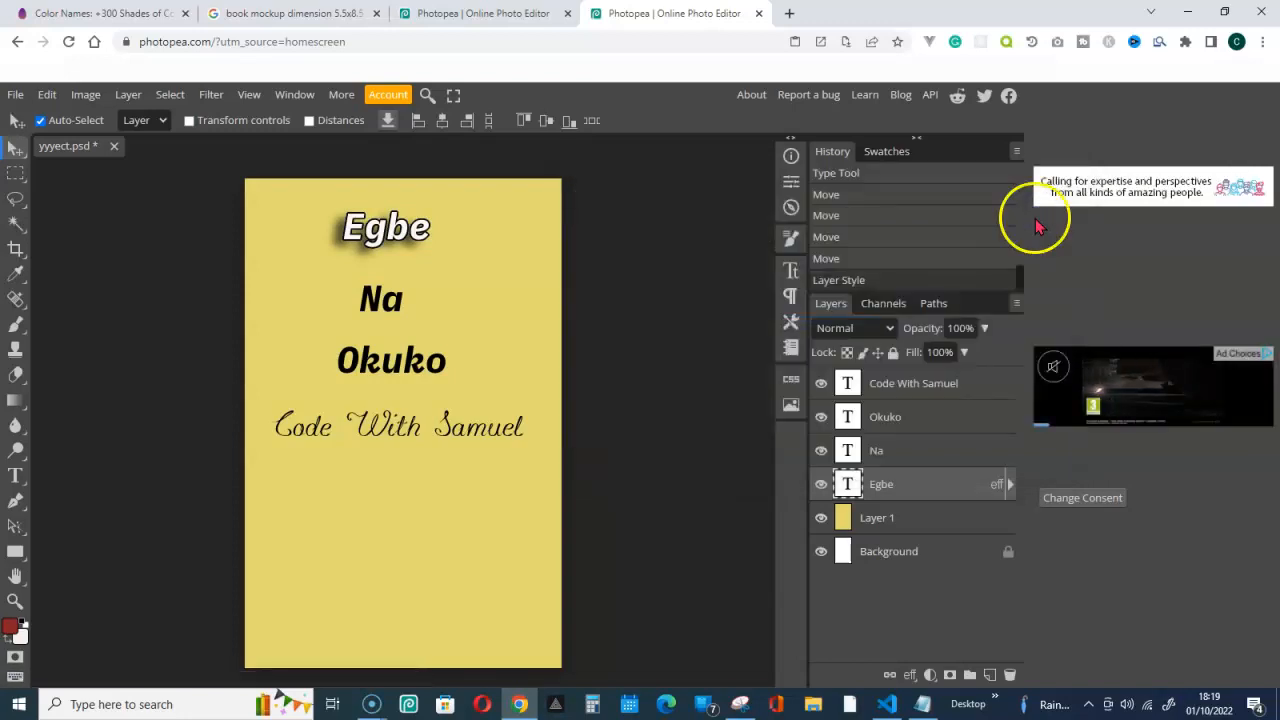
# Check "Na" on the finished cover and copy the layer style of "Egbe" onto the "Na" layer.
pyautogui.click(517, 14)
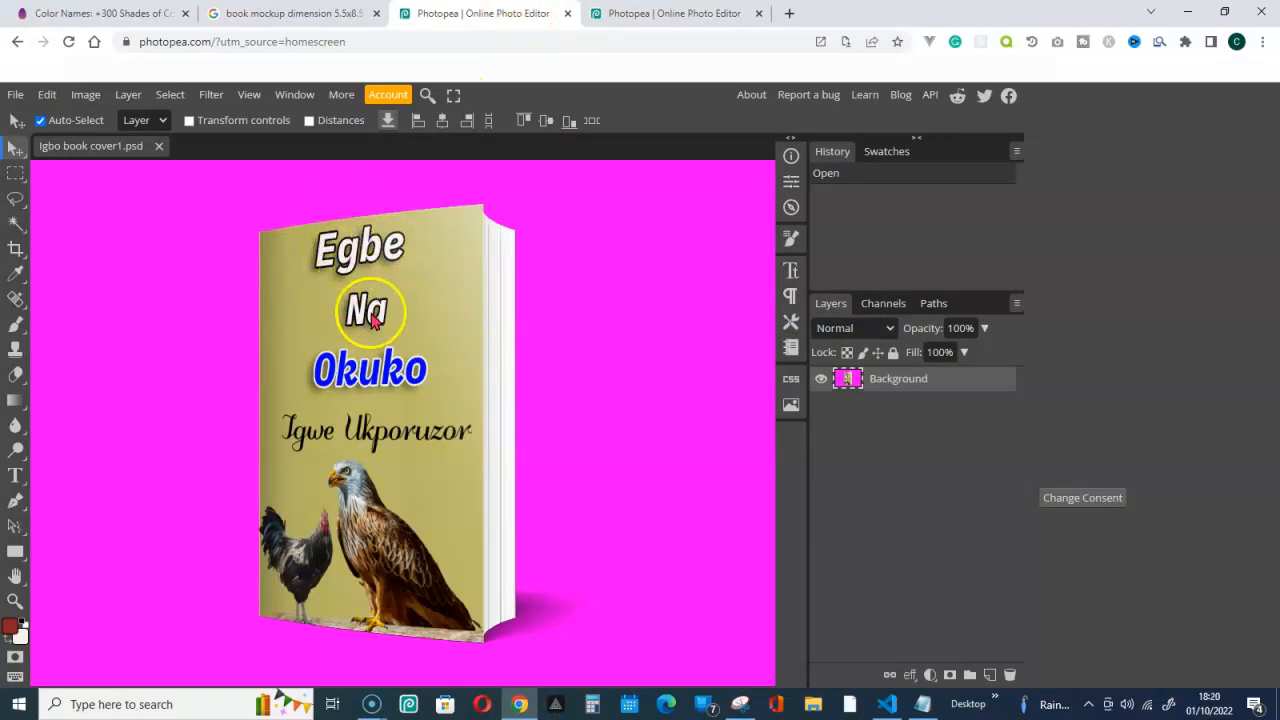
pyautogui.click(688, 14)
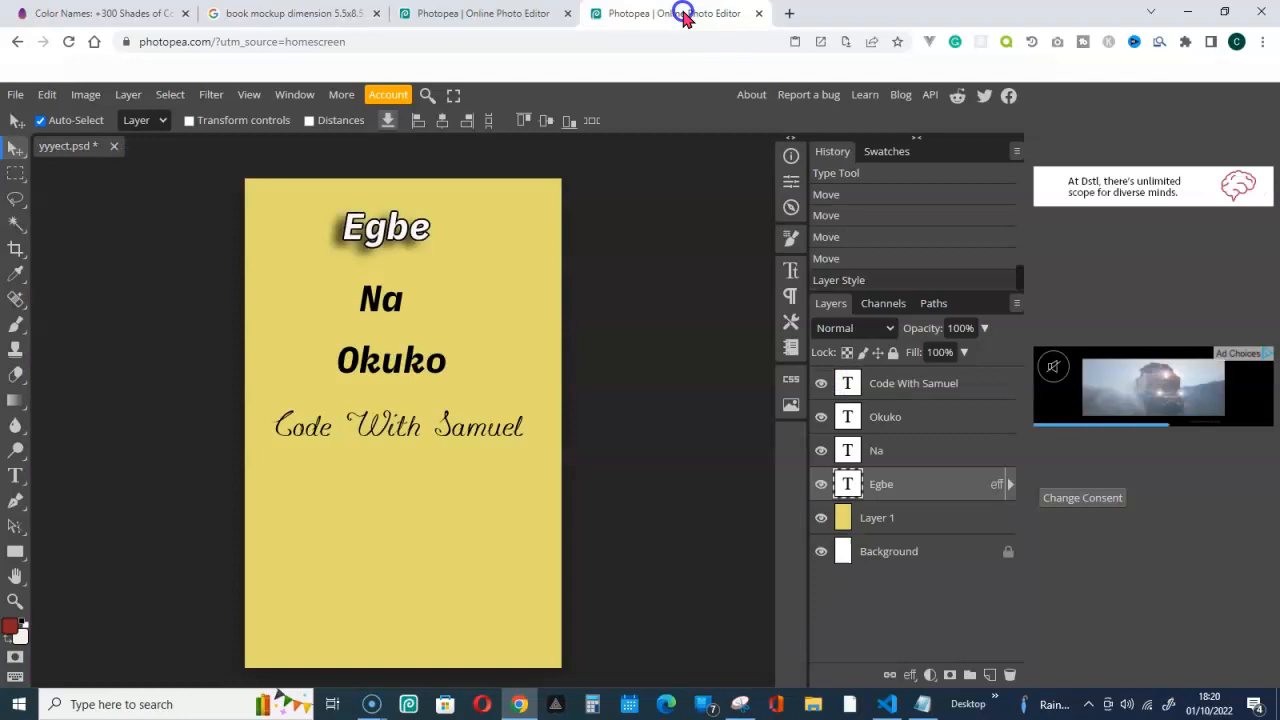
pyautogui.rightClick(877, 452)
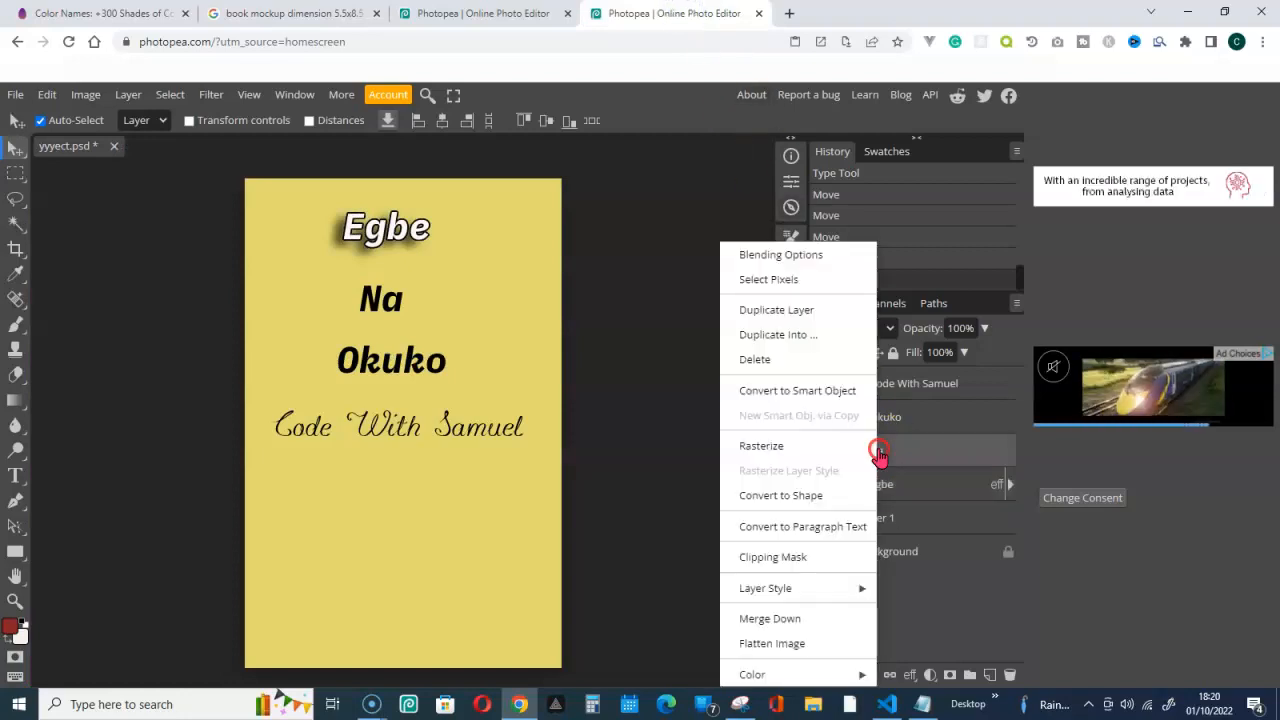
pyautogui.click(943, 491)
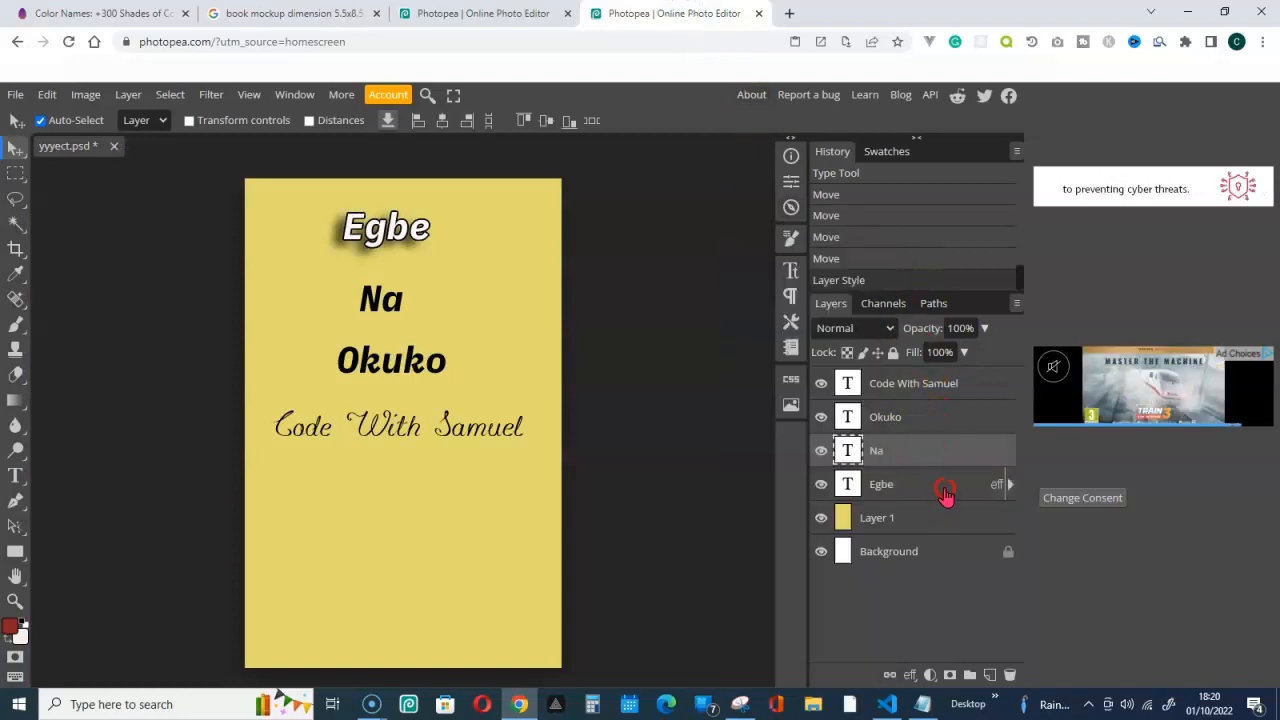
pyautogui.click(945, 494)
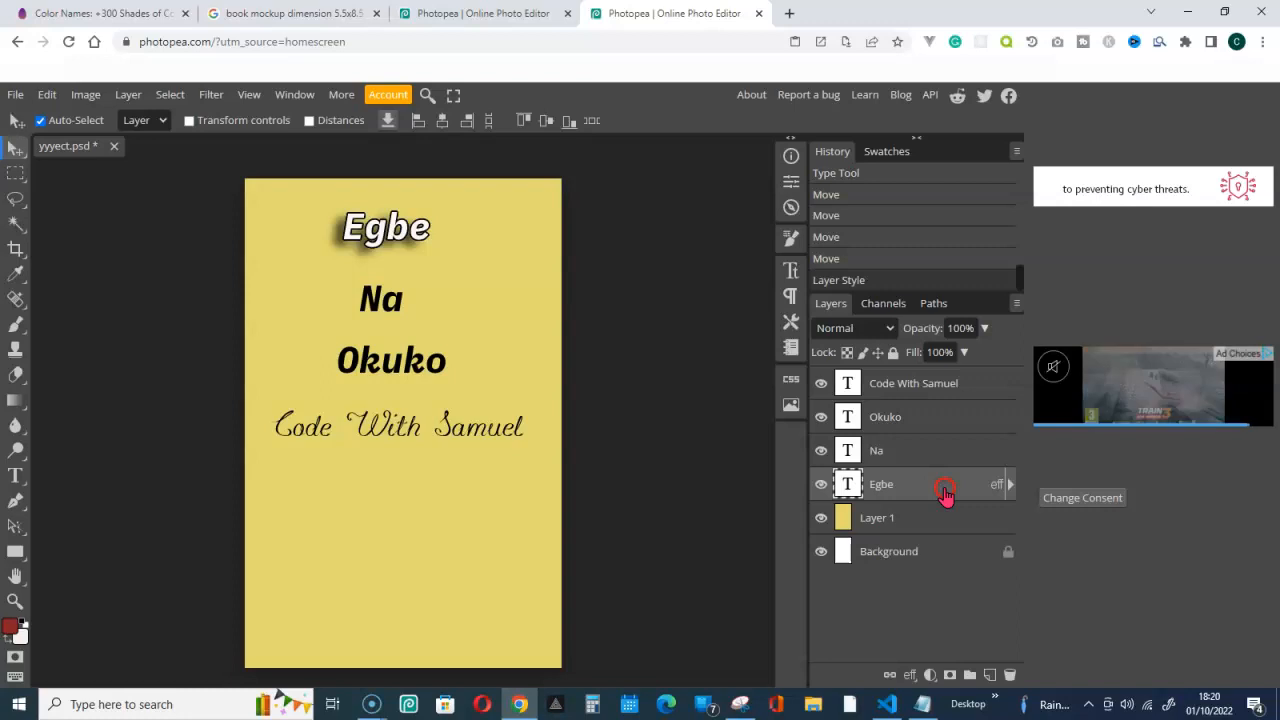
pyautogui.click(880, 492)
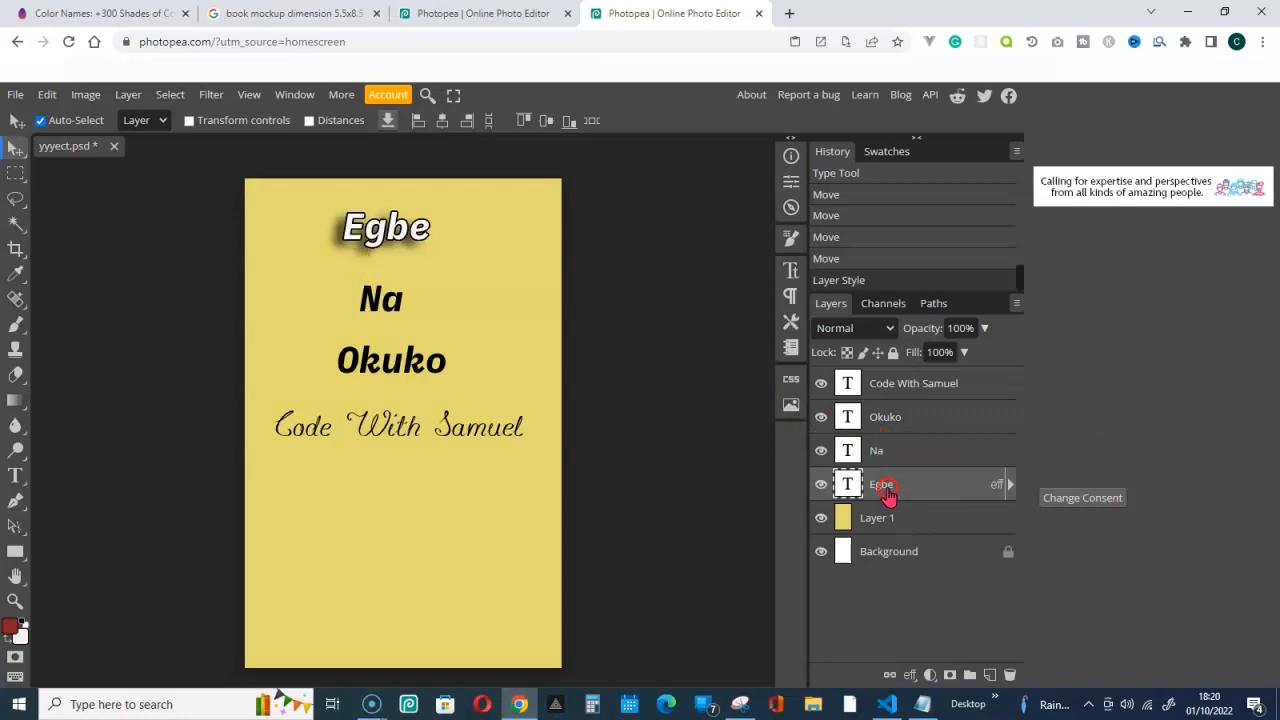
pyautogui.rightClick(887, 494)
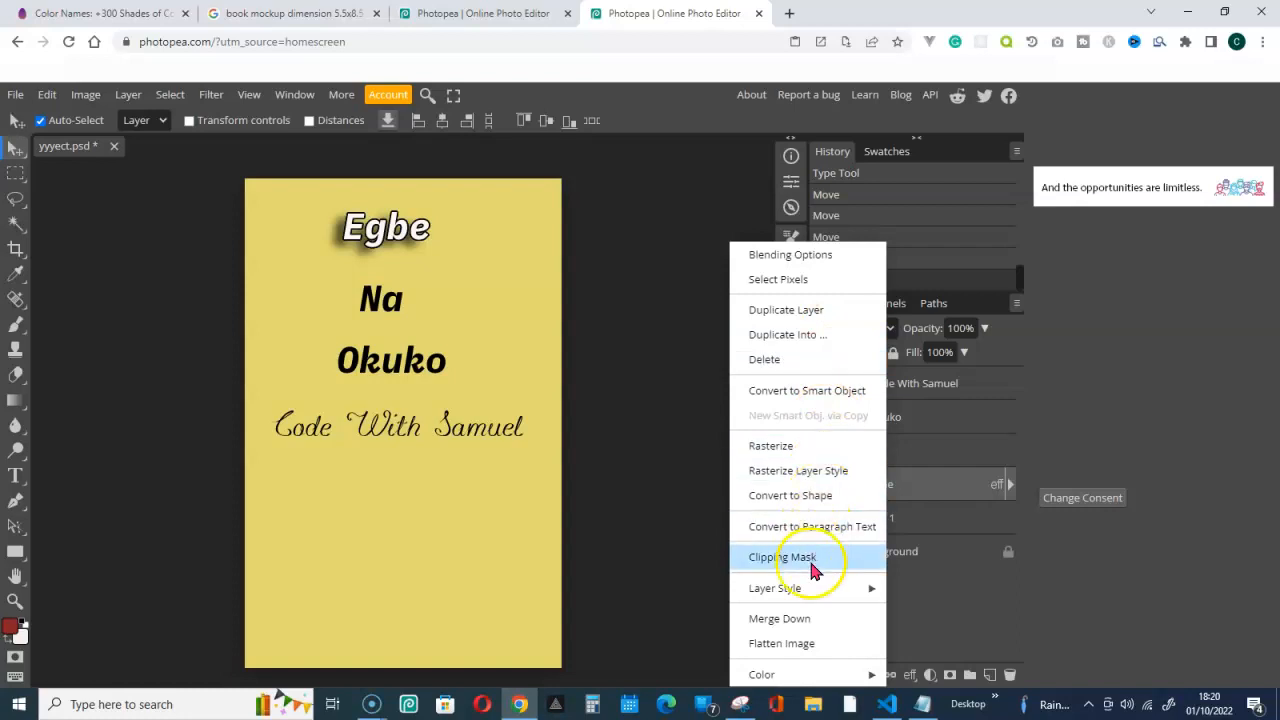
pyautogui.moveTo(806, 590)
pyautogui.click(922, 590)
pyautogui.click(887, 460)
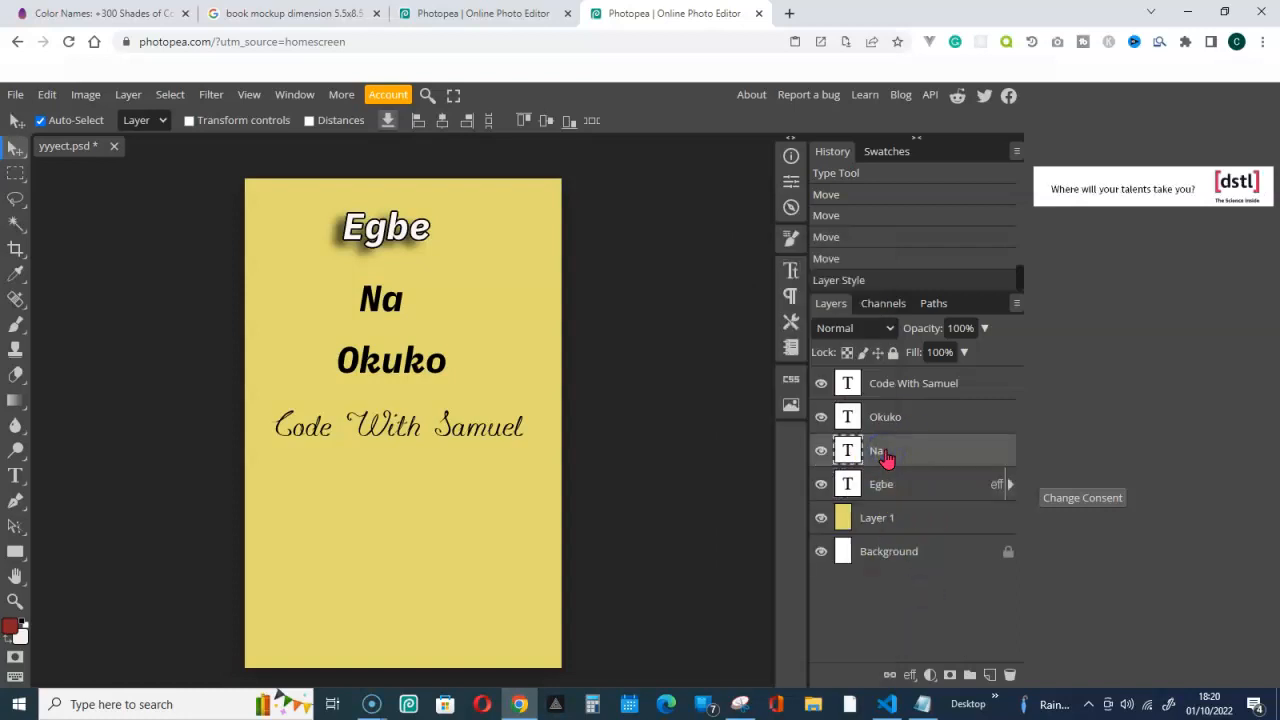
pyautogui.rightClick(887, 455)
pyautogui.moveTo(800, 590)
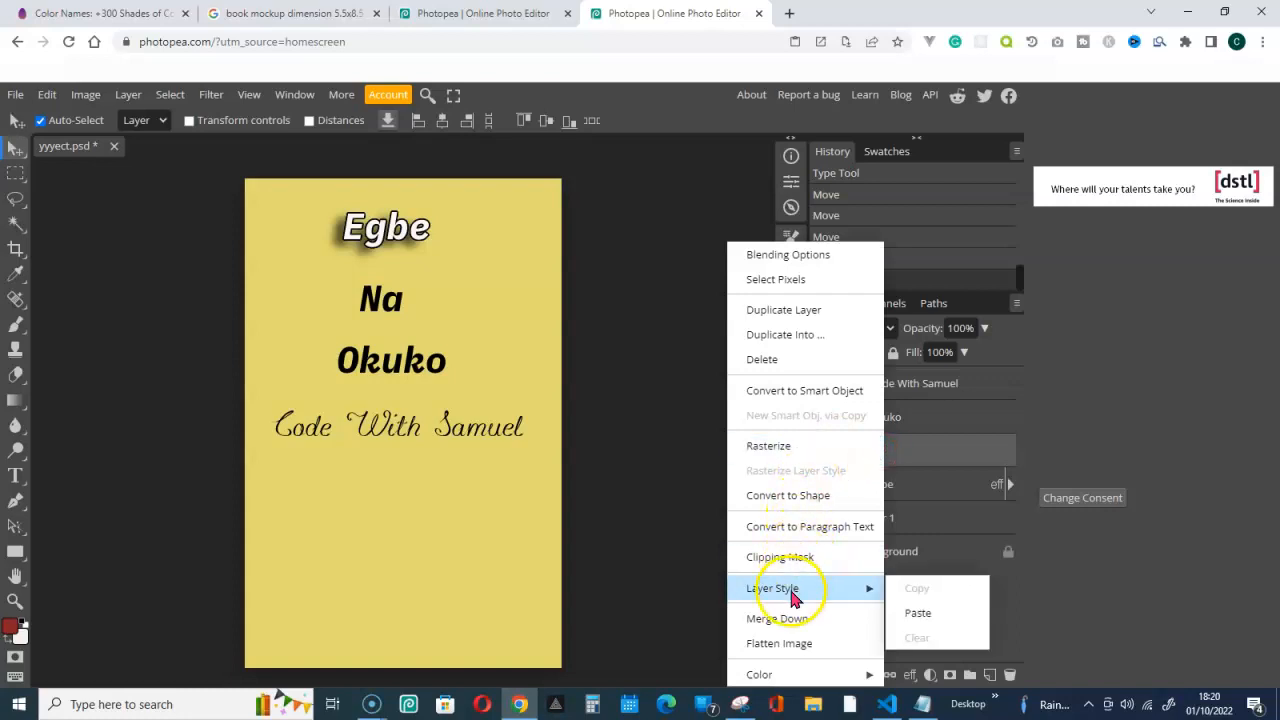
pyautogui.click(914, 611)
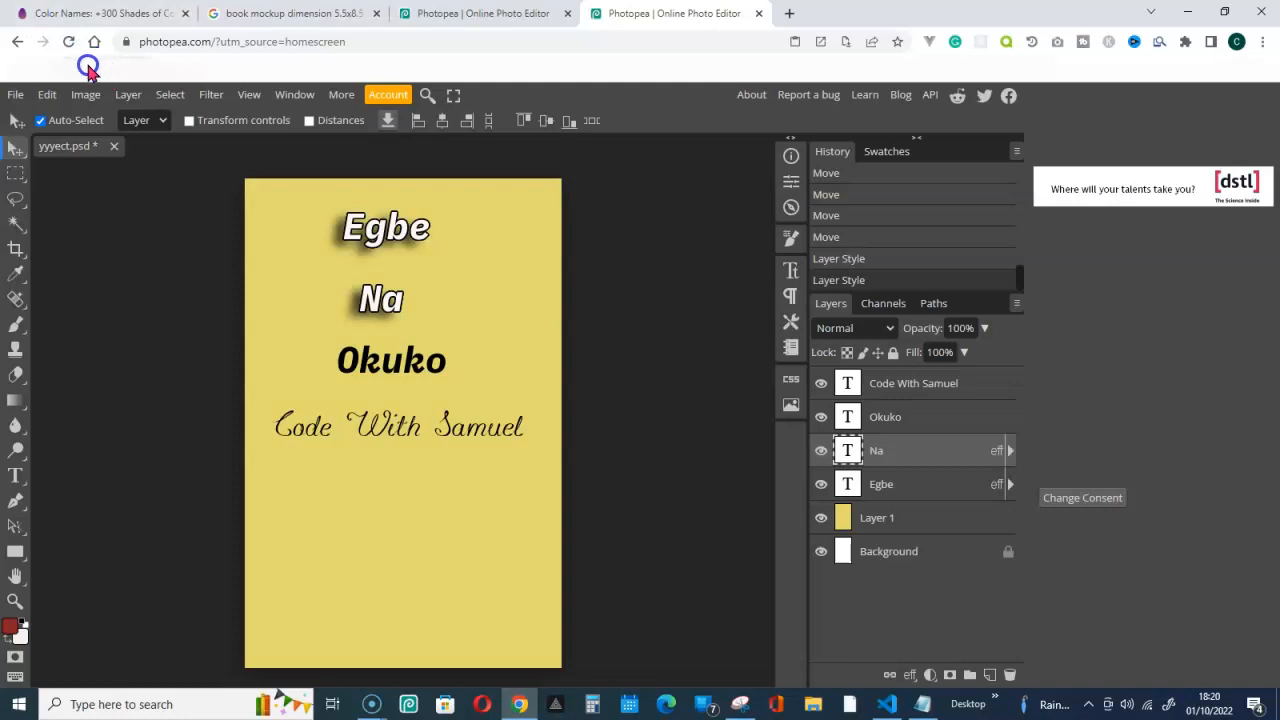
# Shift "Okuko" slightly left and give it a drop shadow with 14 px distance, 13 px size and 100% opacity.
pyautogui.moveTo(427, 366); pyautogui.dragTo(414, 368)
pyautogui.click(893, 423)
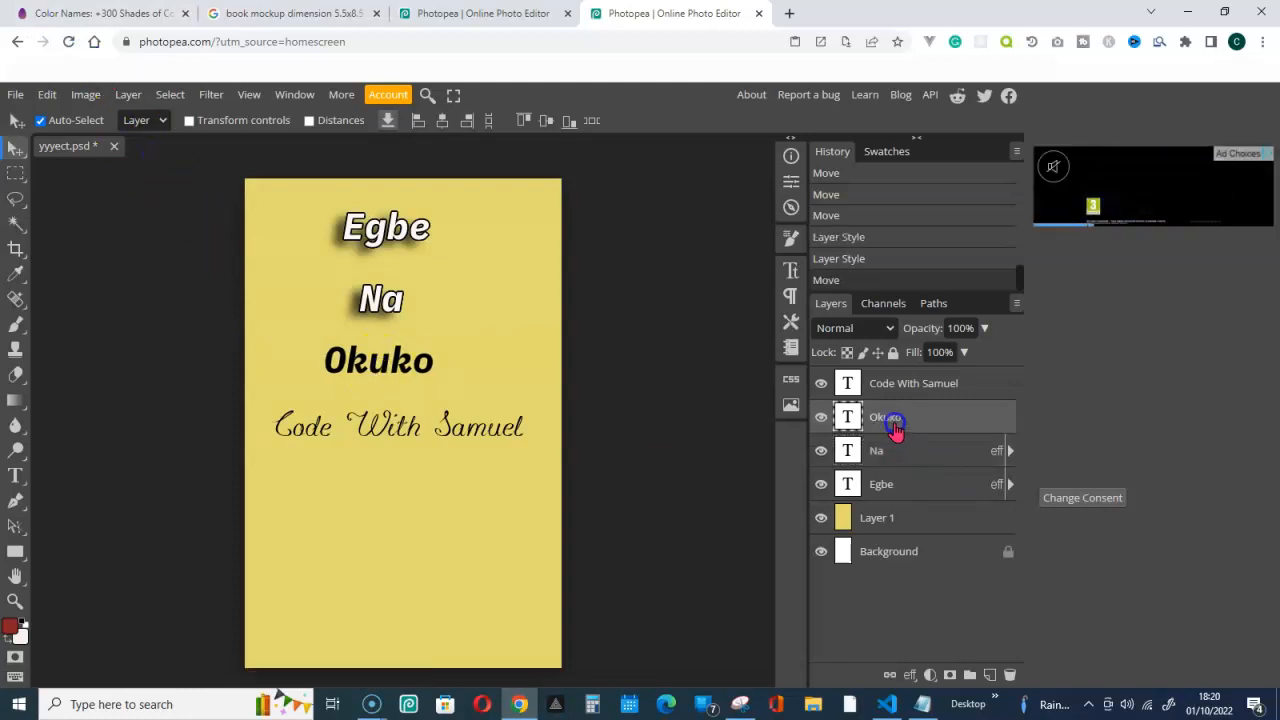
pyautogui.rightClick(893, 424)
pyautogui.click(803, 254)
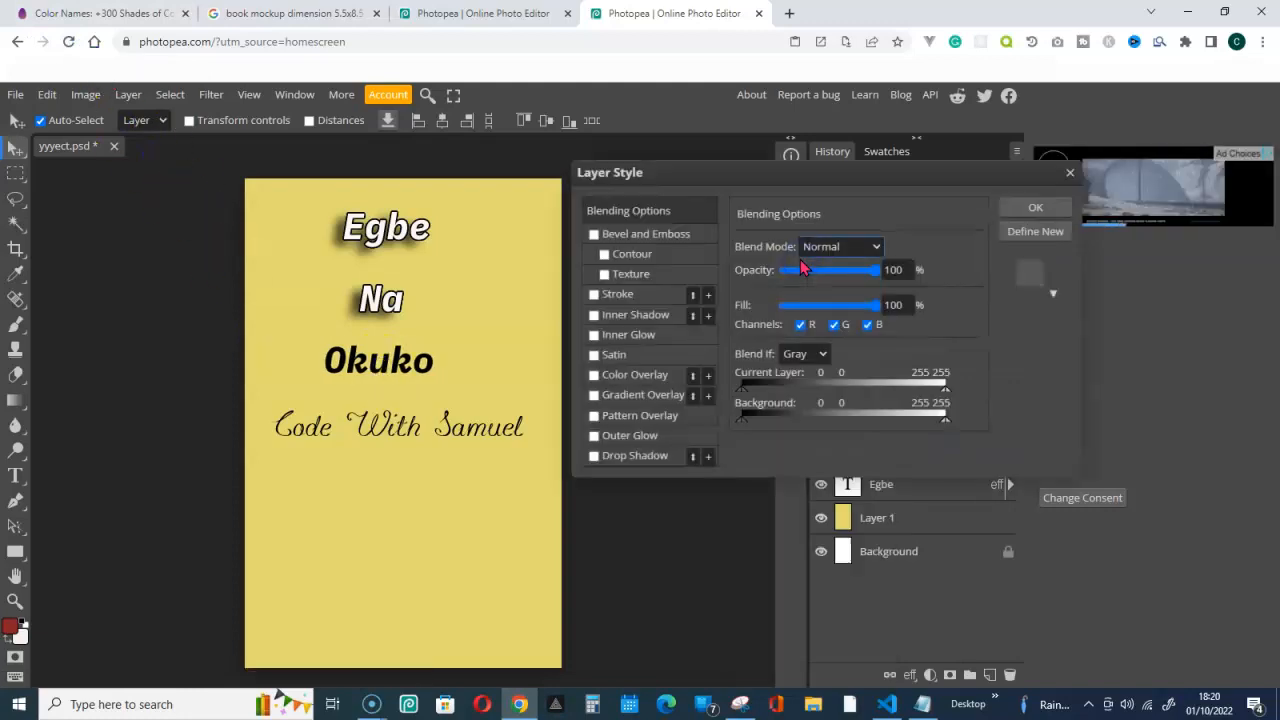
pyautogui.click(630, 458)
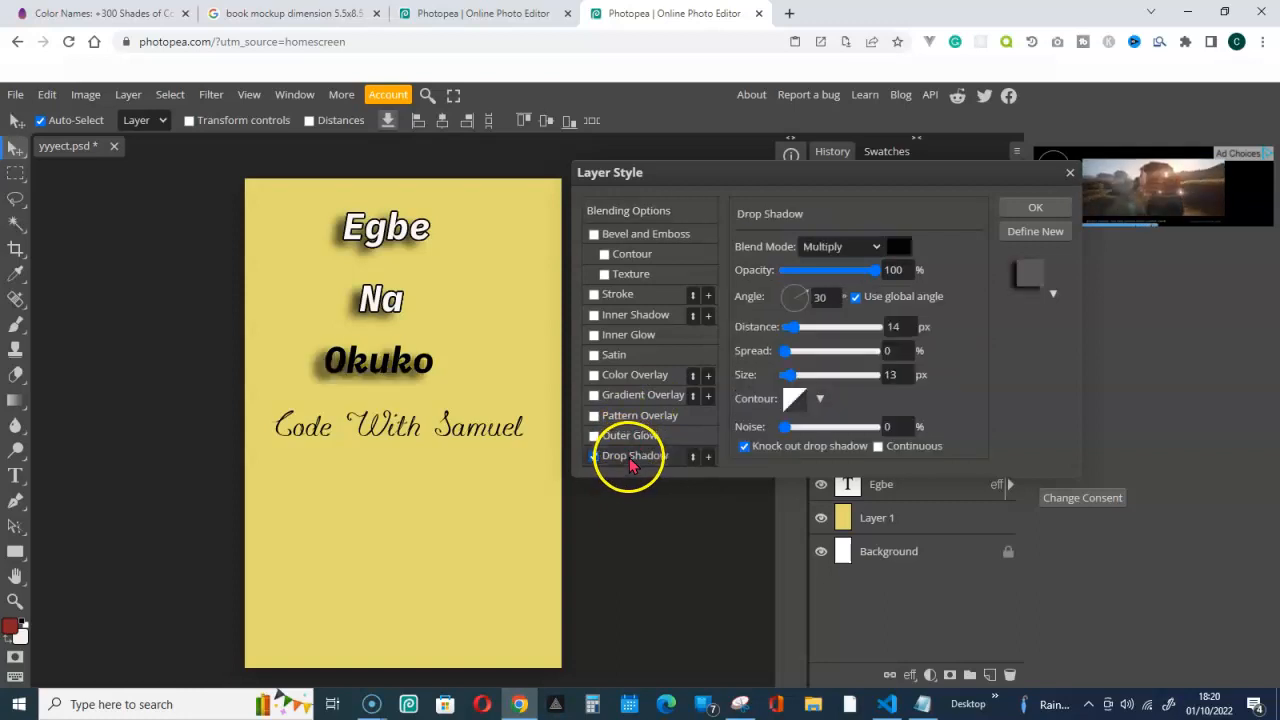
# Add a blue (#0000ff) color overlay at 100% opacity to the "Okuko" text.
pyautogui.click(640, 376)
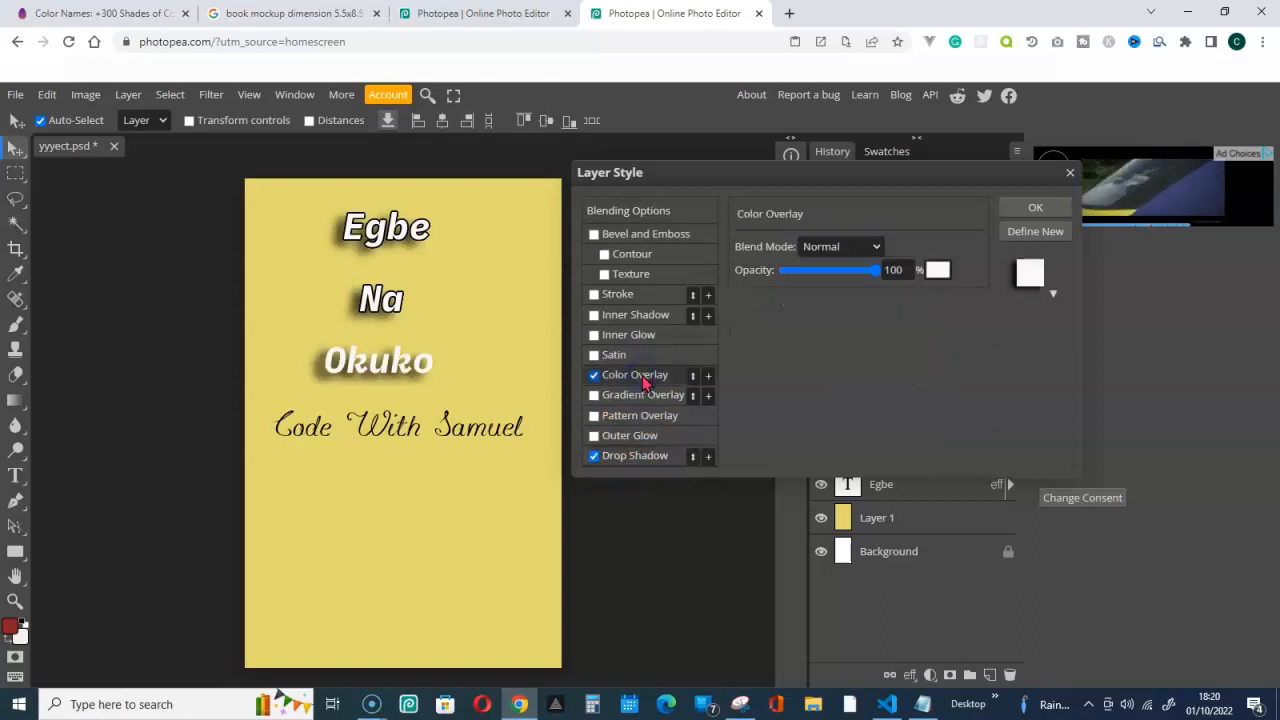
pyautogui.click(643, 383)
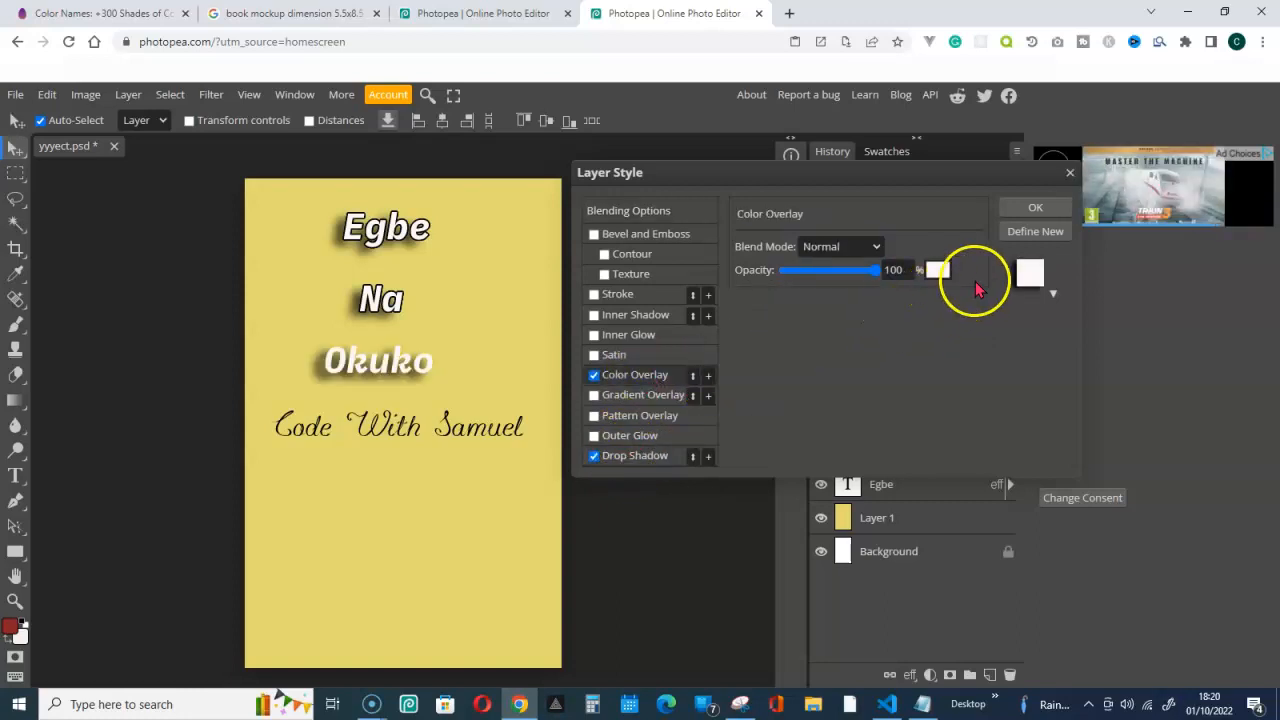
pyautogui.click(936, 274)
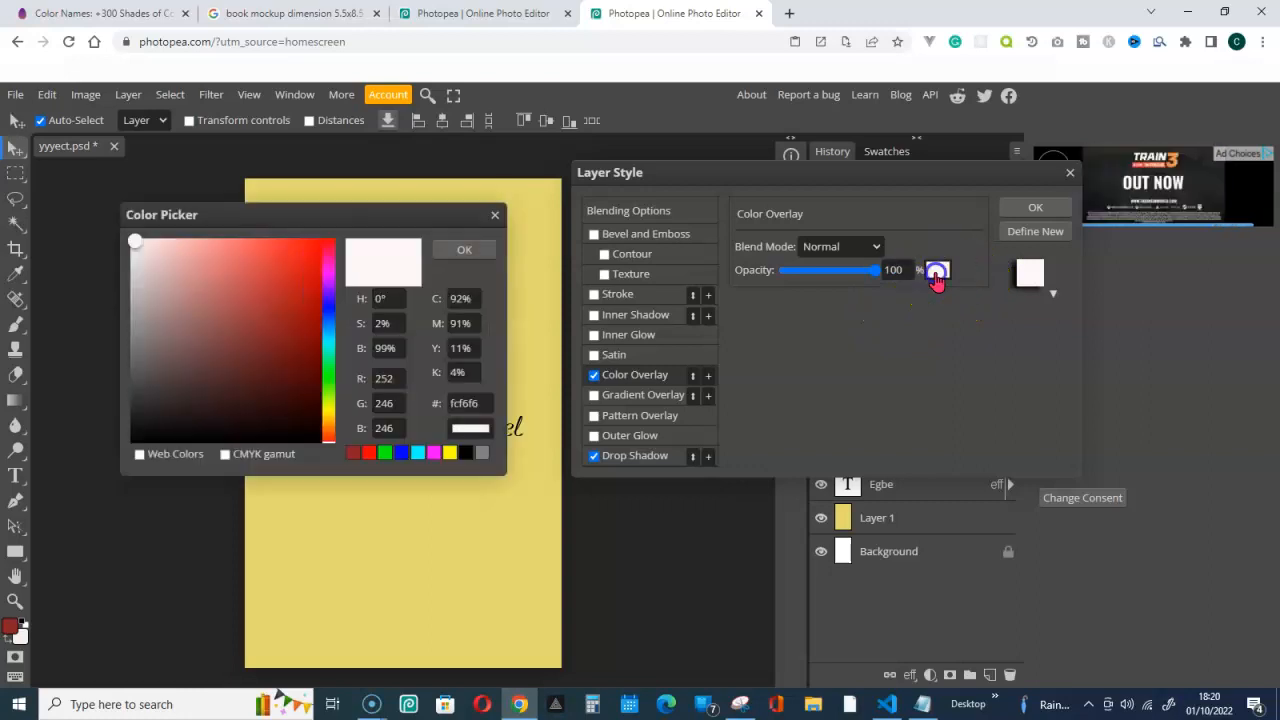
pyautogui.moveTo(314, 226); pyautogui.dragTo(808, 239)
pyautogui.click(846, 467)
pyautogui.click(894, 465)
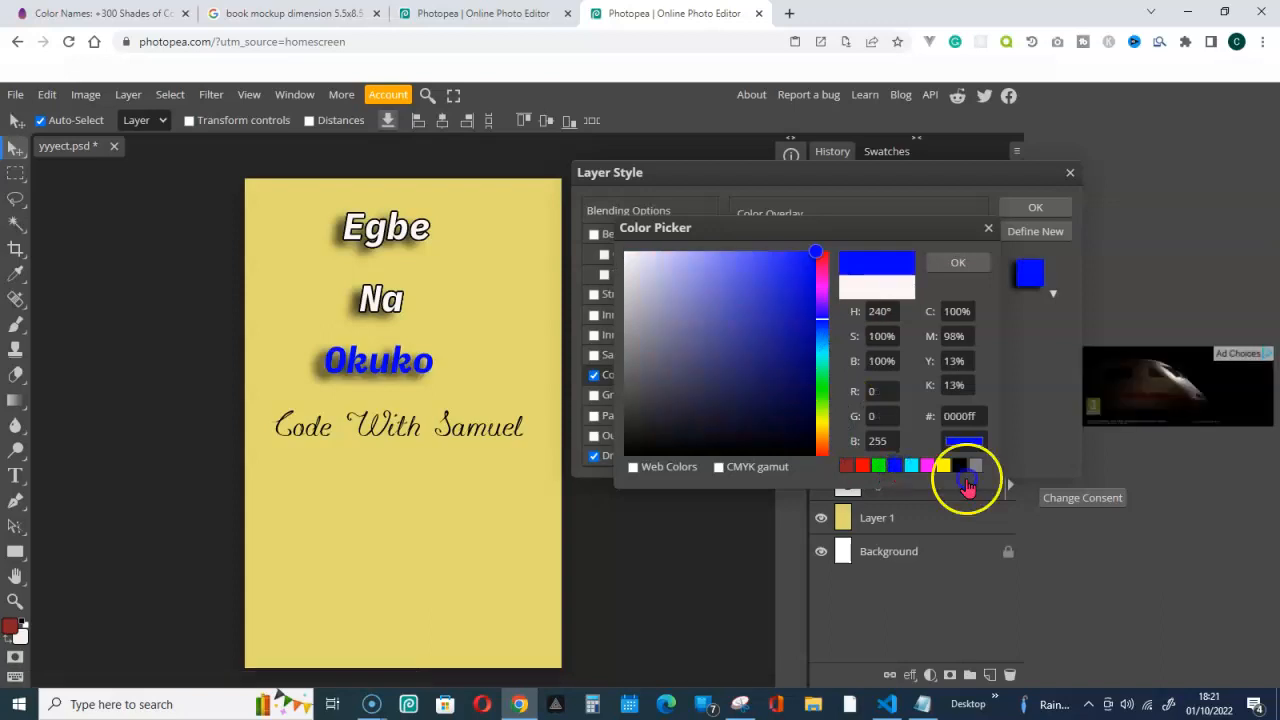
pyautogui.click(958, 262)
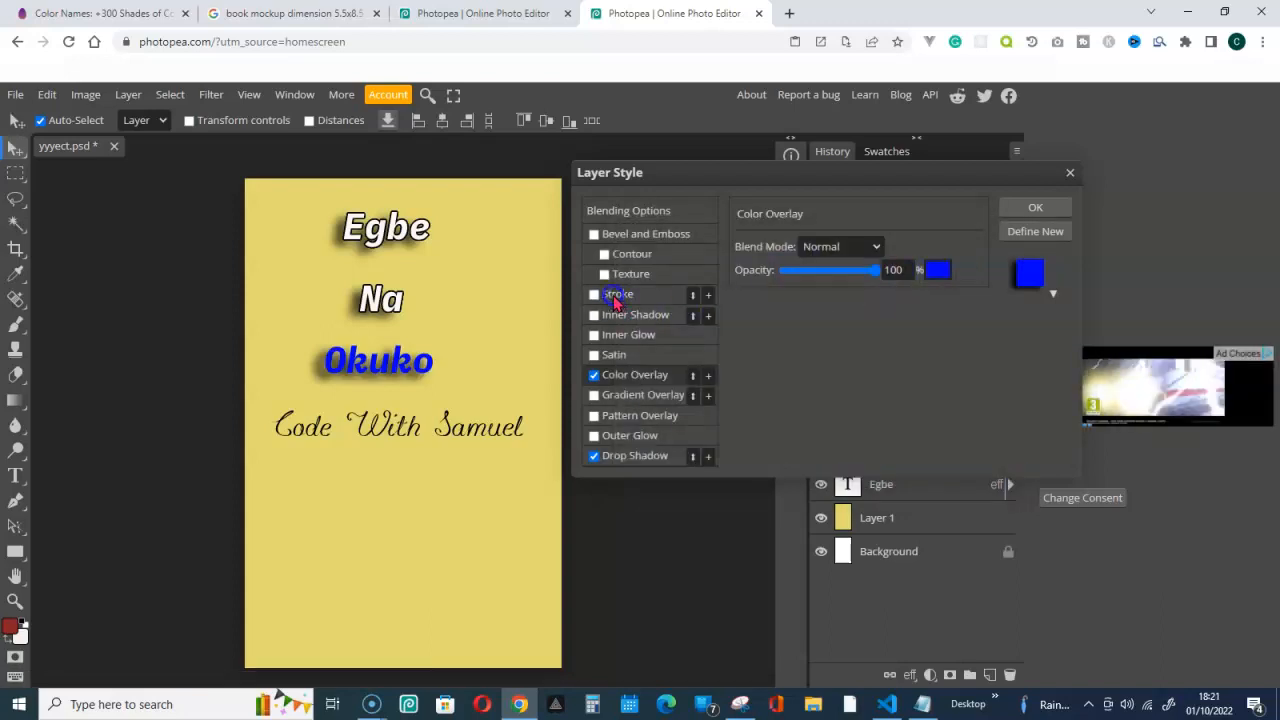
# Add a 2 px near-white (#f9f9fb) outside stroke to "Okuko", apply the layer style and compare the lettering with the finished cover.
pyautogui.click(616, 297)
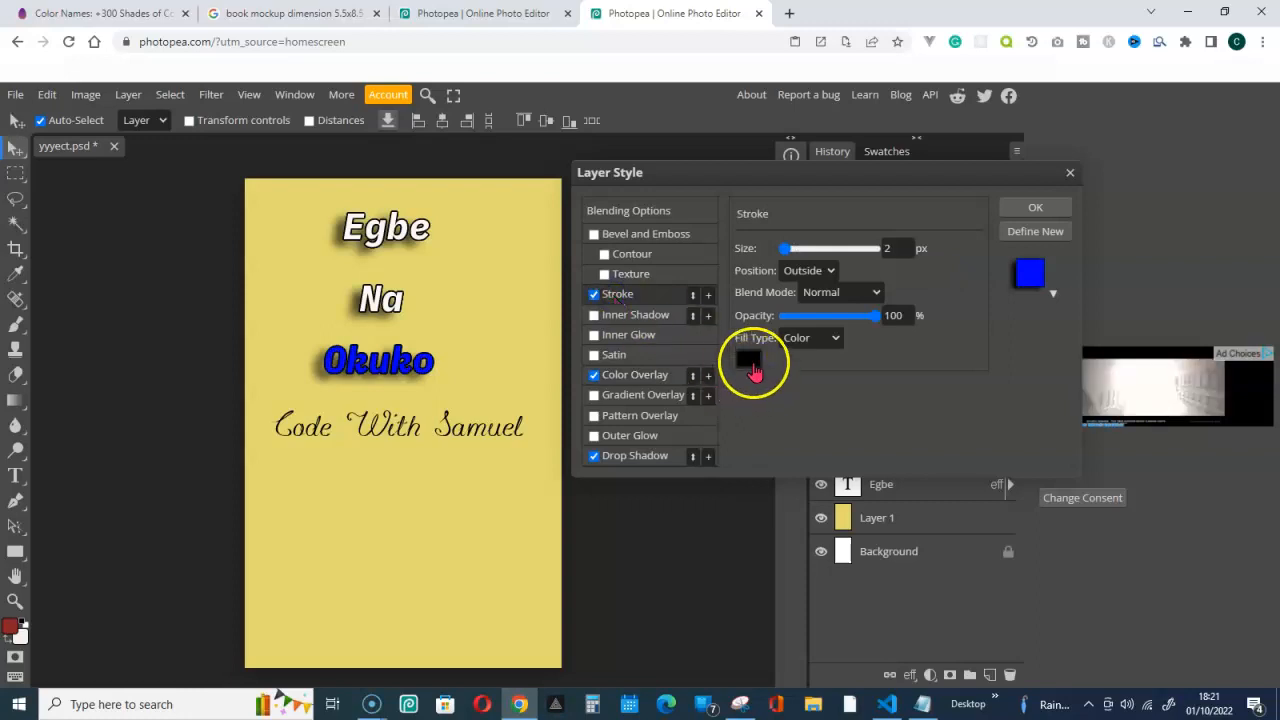
pyautogui.click(747, 358)
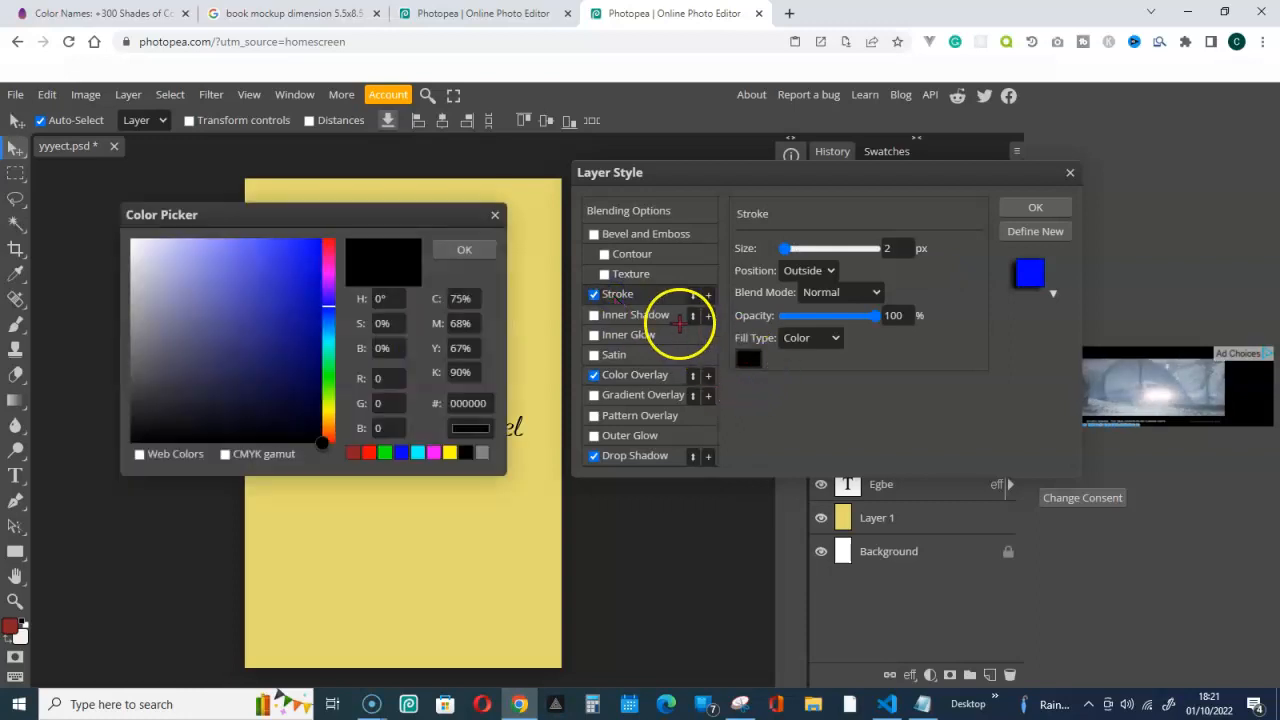
pyautogui.click(138, 248)
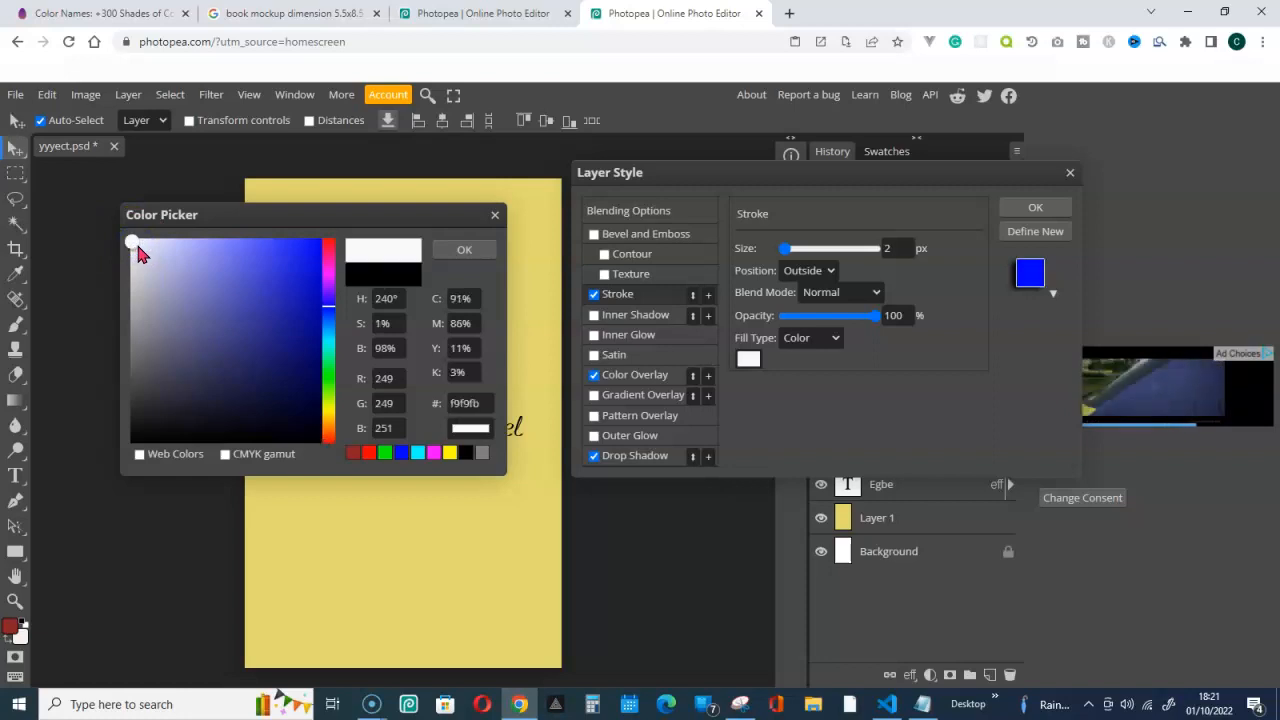
pyautogui.click(466, 251)
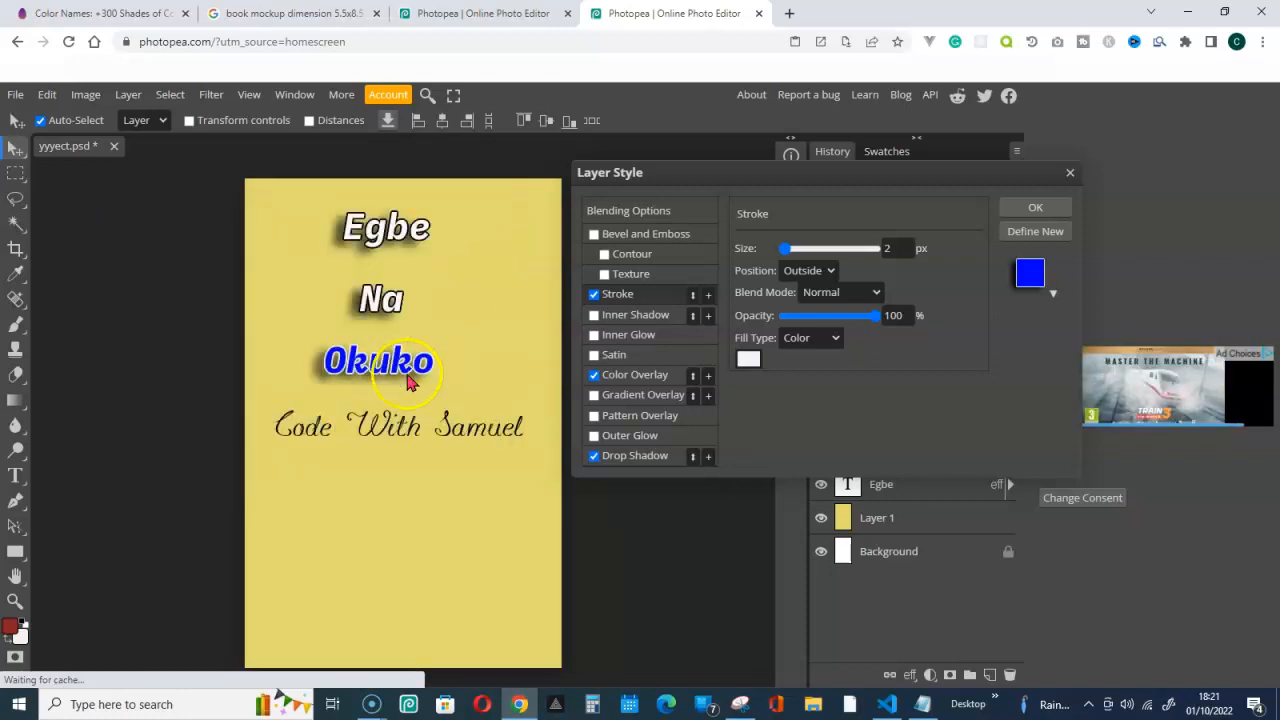
pyautogui.click(1034, 207)
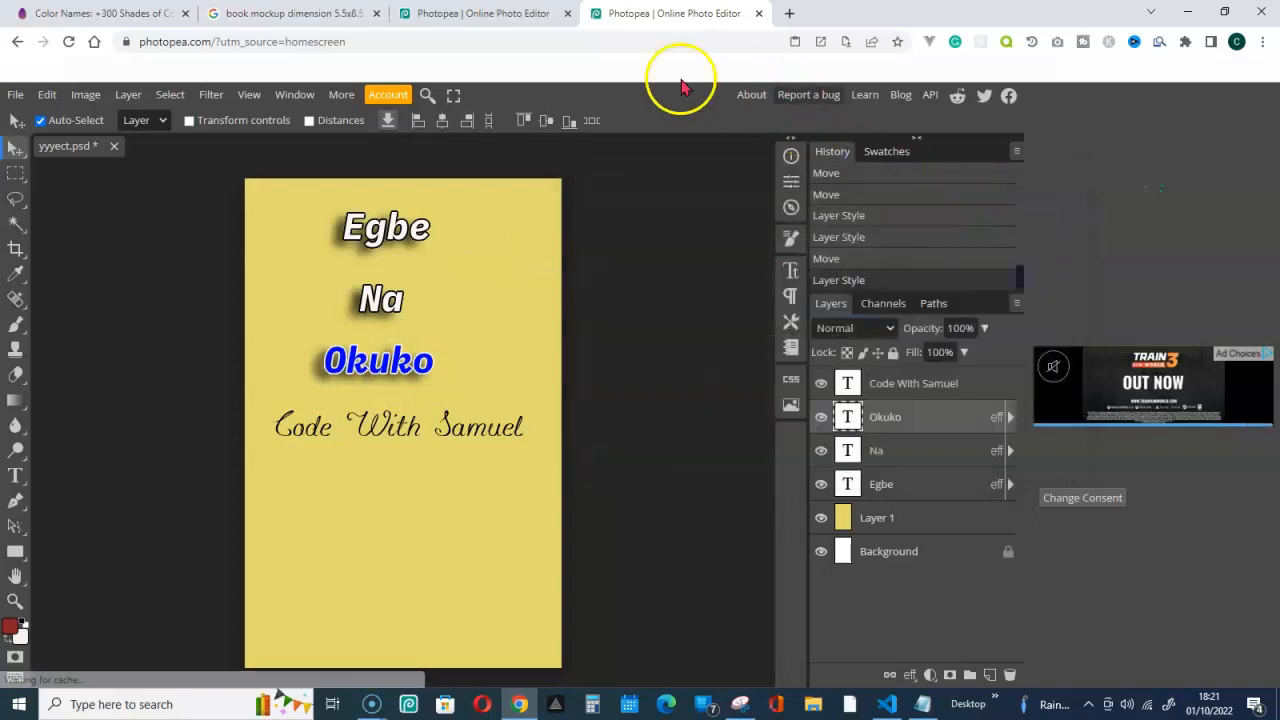
pyautogui.click(478, 14)
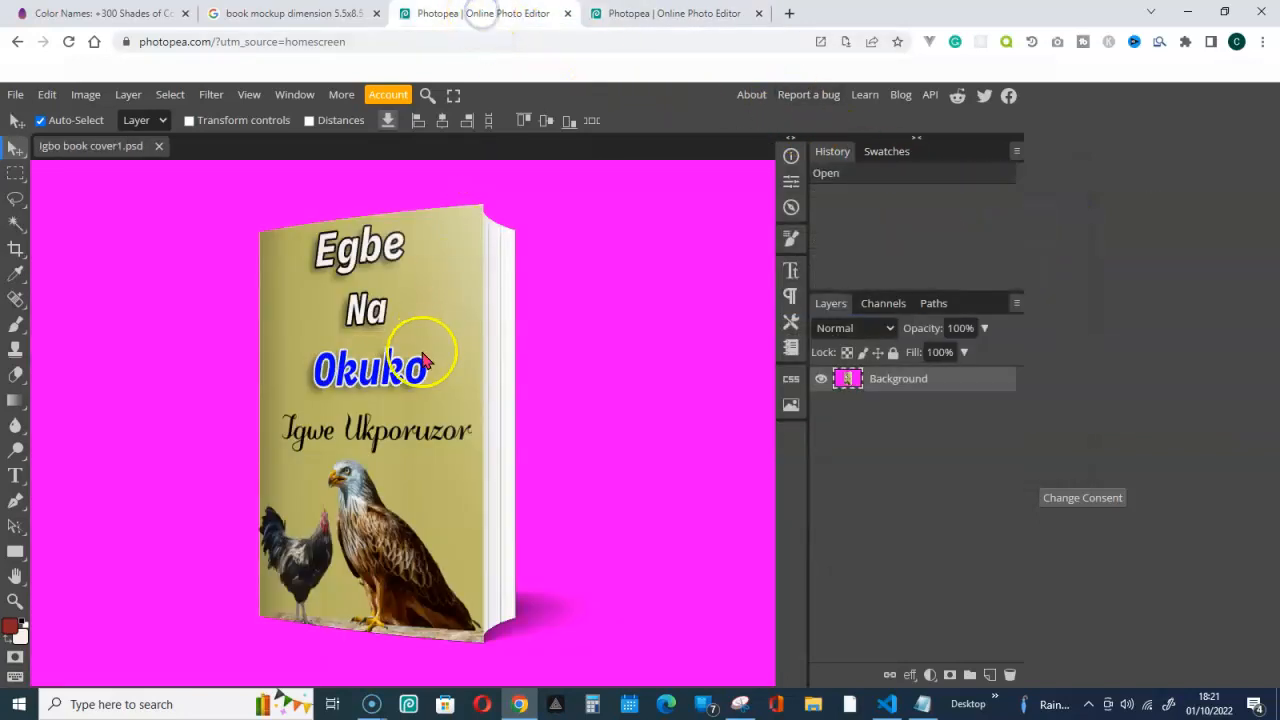
pyautogui.click(700, 16)
pyautogui.click(484, 14)
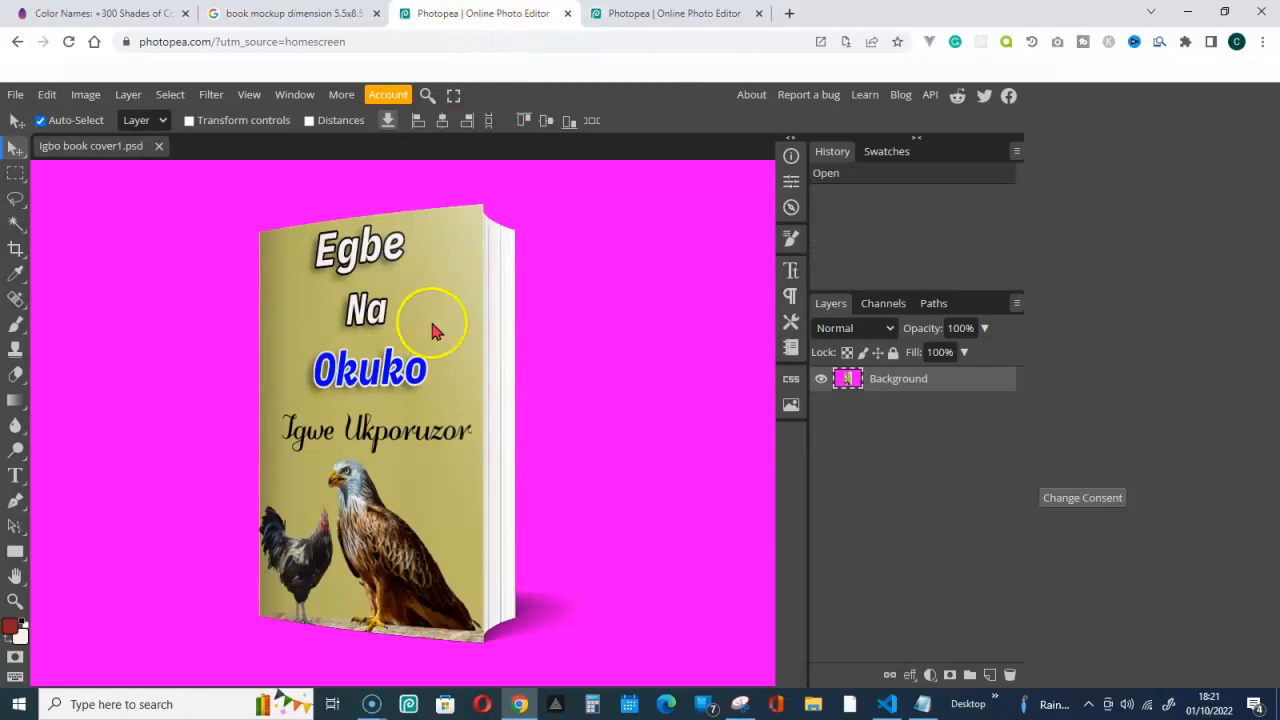
pyautogui.click(670, 24)
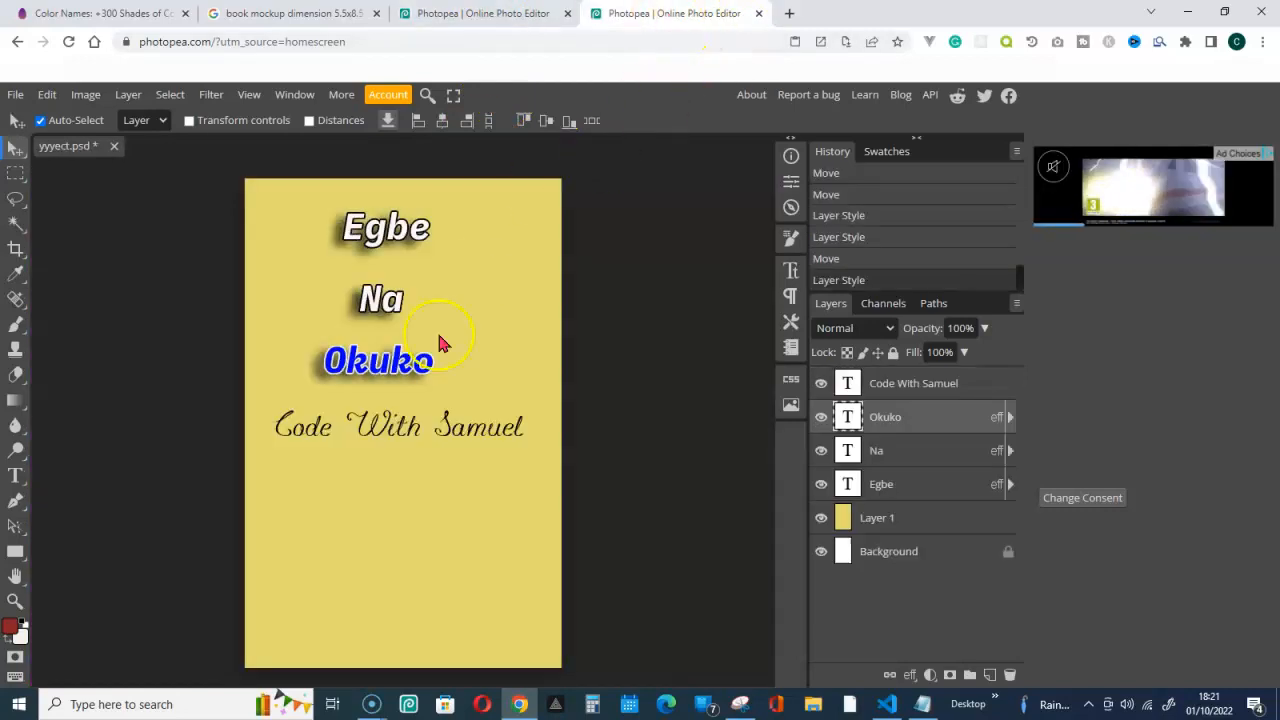
# Place the cut-out eagle and rooster images into the cover document as smart objects.
pyautogui.click(18, 98)
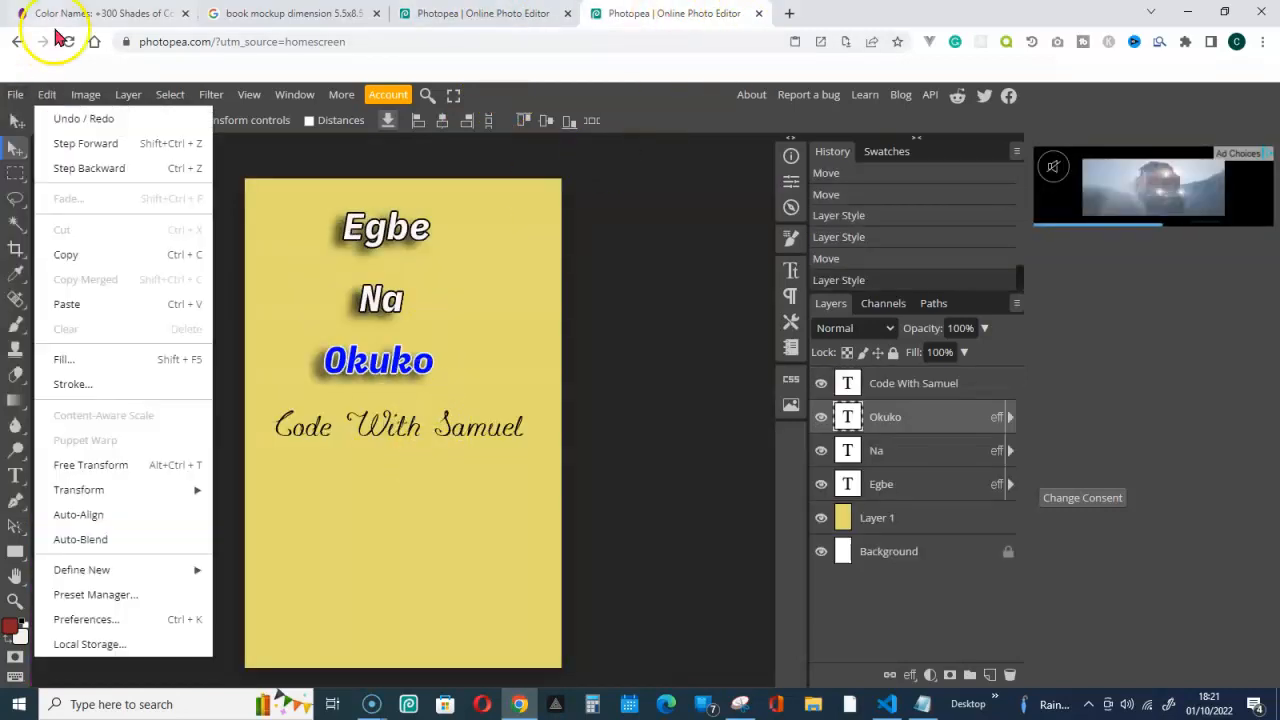
pyautogui.click(14, 97)
pyautogui.click(15, 96)
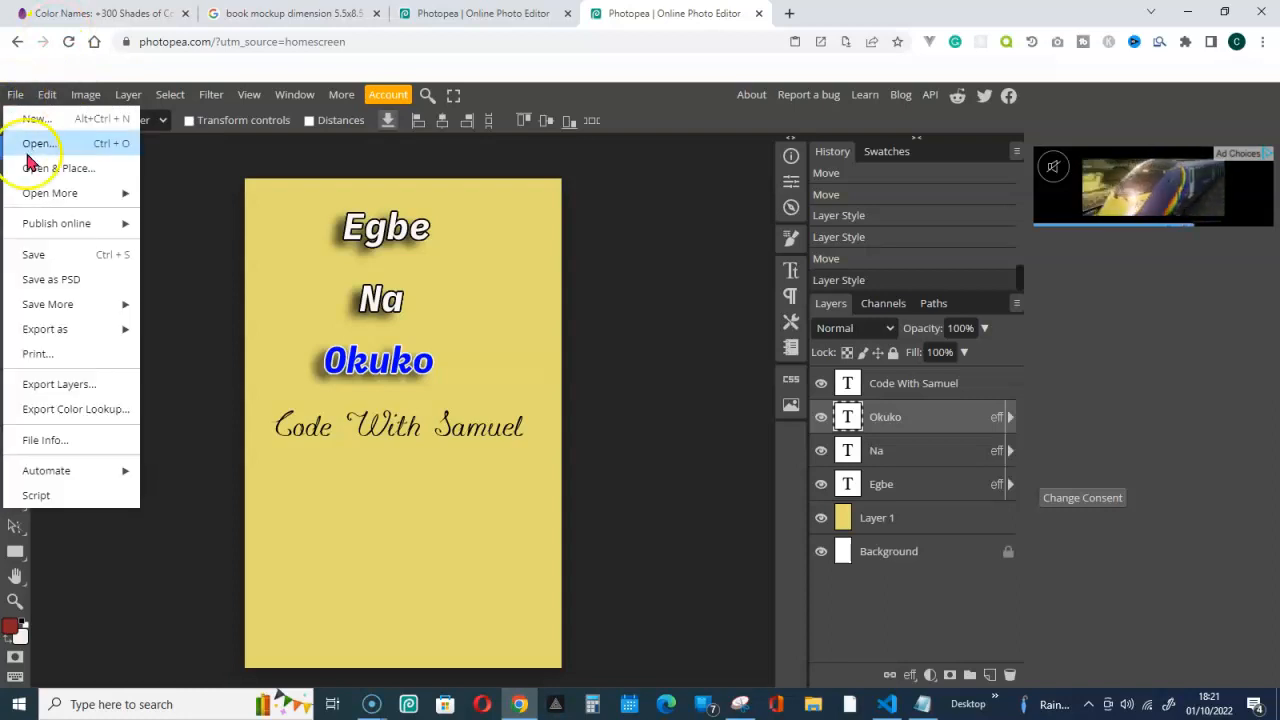
pyautogui.click(56, 172)
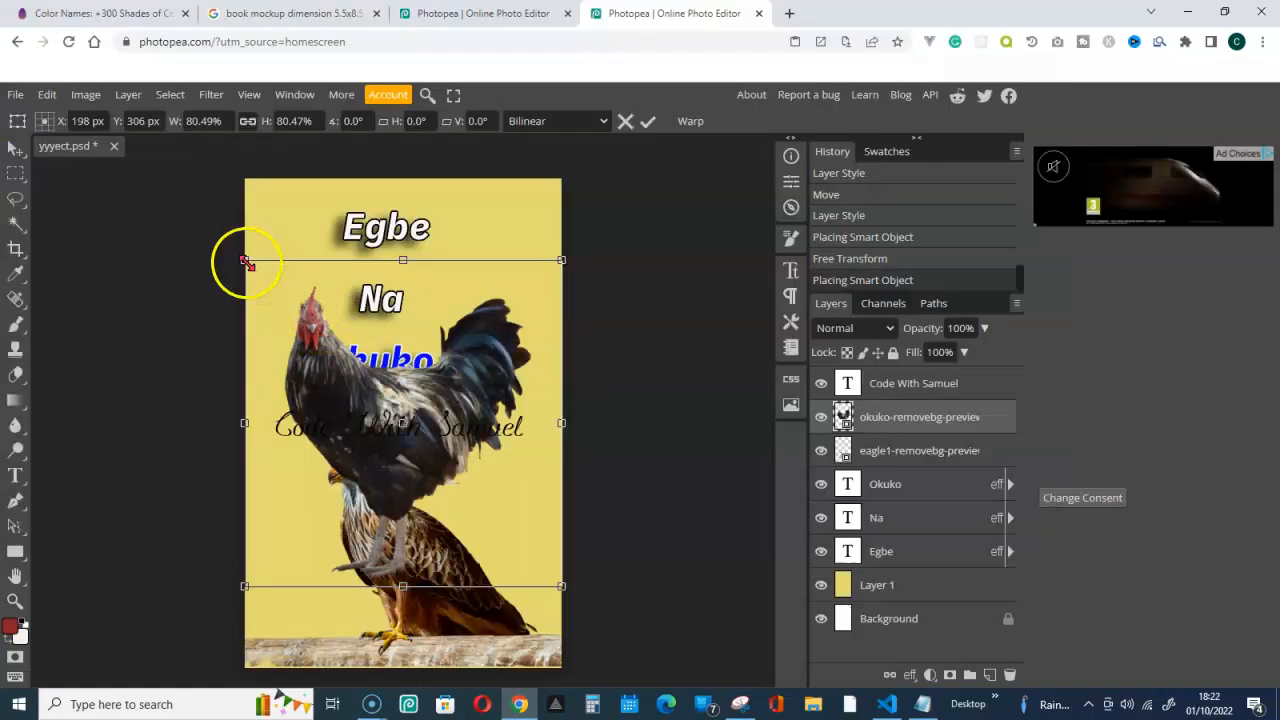
# Scale the rooster image down to about 31% and position it on the log to the left of the eagle.
pyautogui.moveTo(245, 262); pyautogui.dragTo(385, 425)
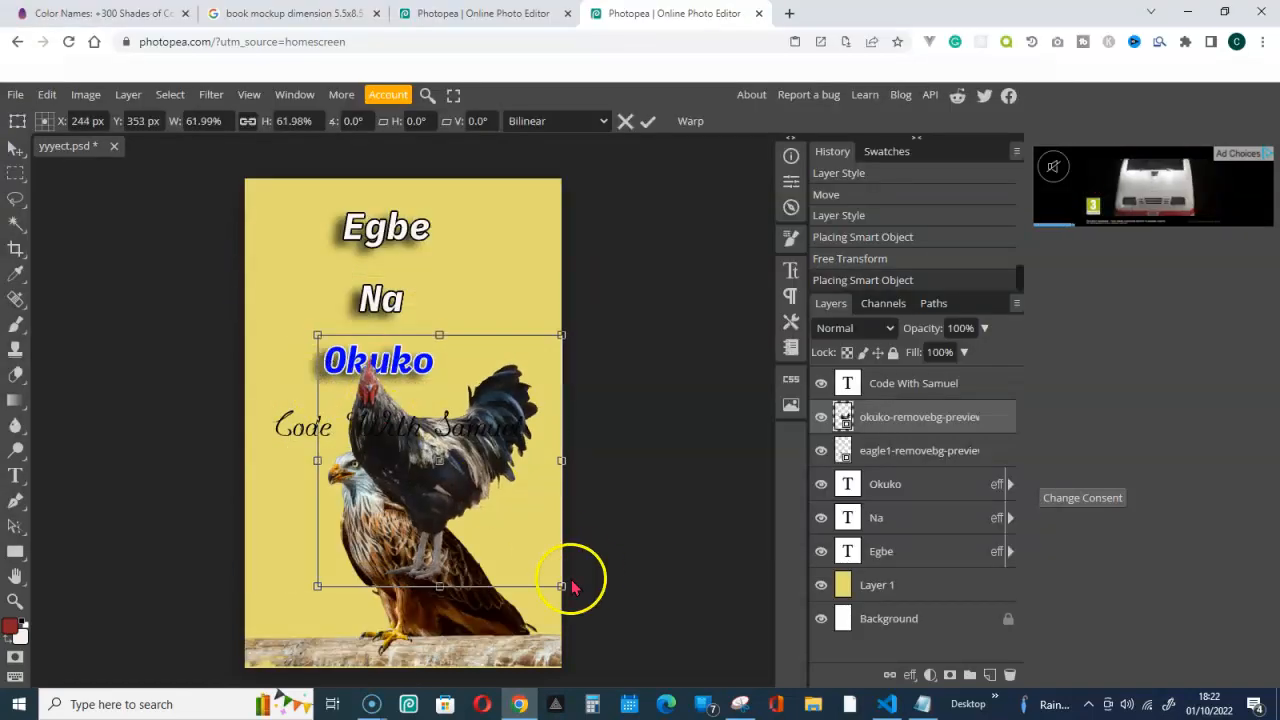
pyautogui.moveTo(558, 587); pyautogui.dragTo(440, 461)
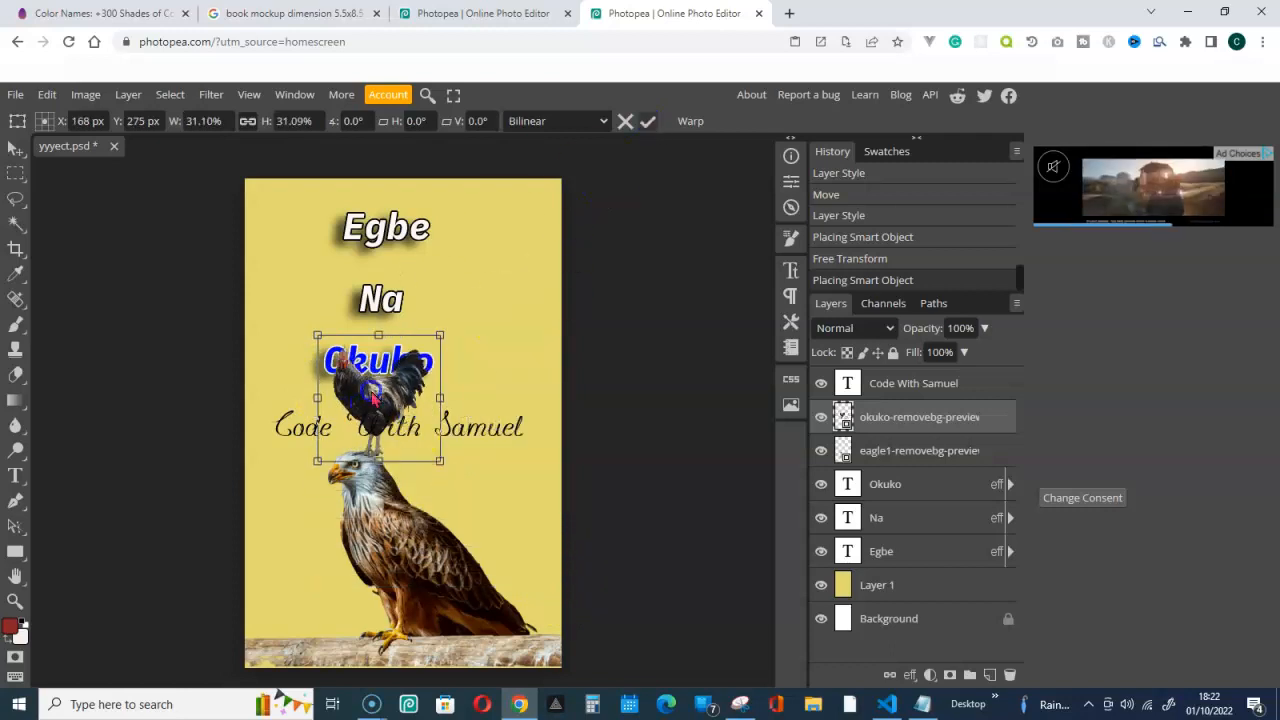
pyautogui.press('Return')
pyautogui.moveTo(338, 450); pyautogui.dragTo(297, 582)
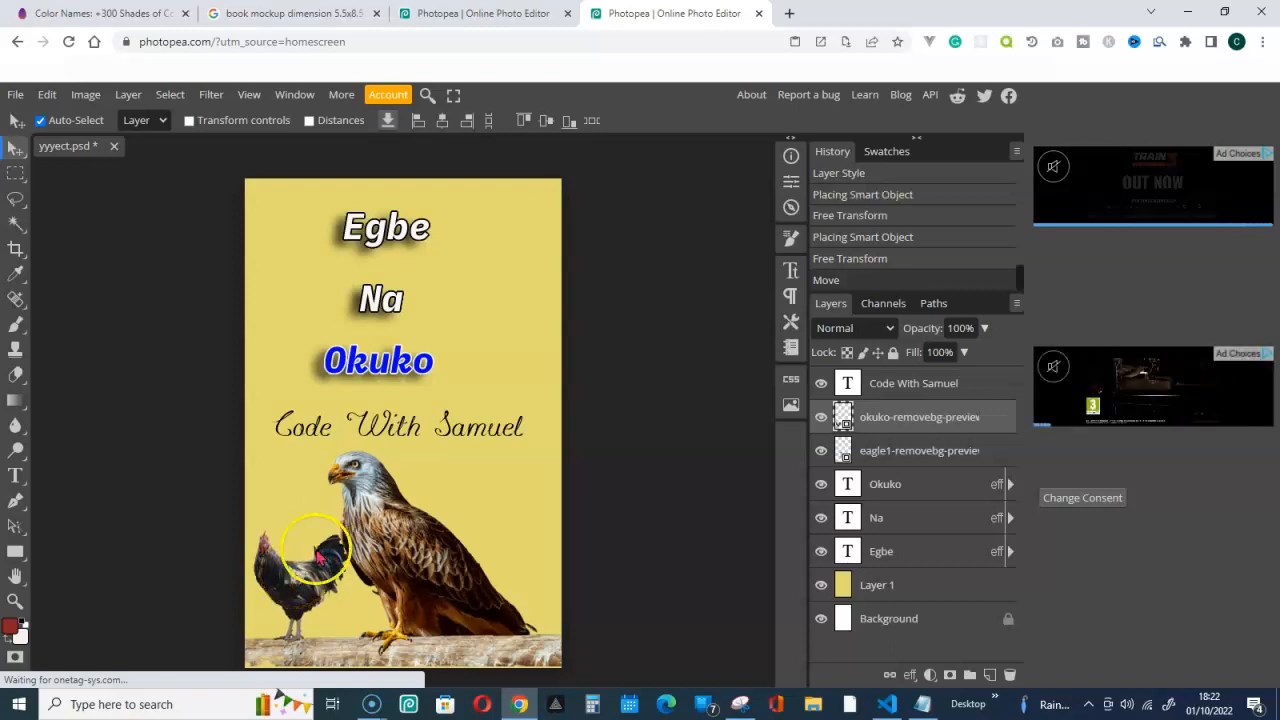
# Check the rooster's direction on the finished cover, flip it horizontally to face the eagle, and shift both birds slightly right.
pyautogui.click(485, 14)
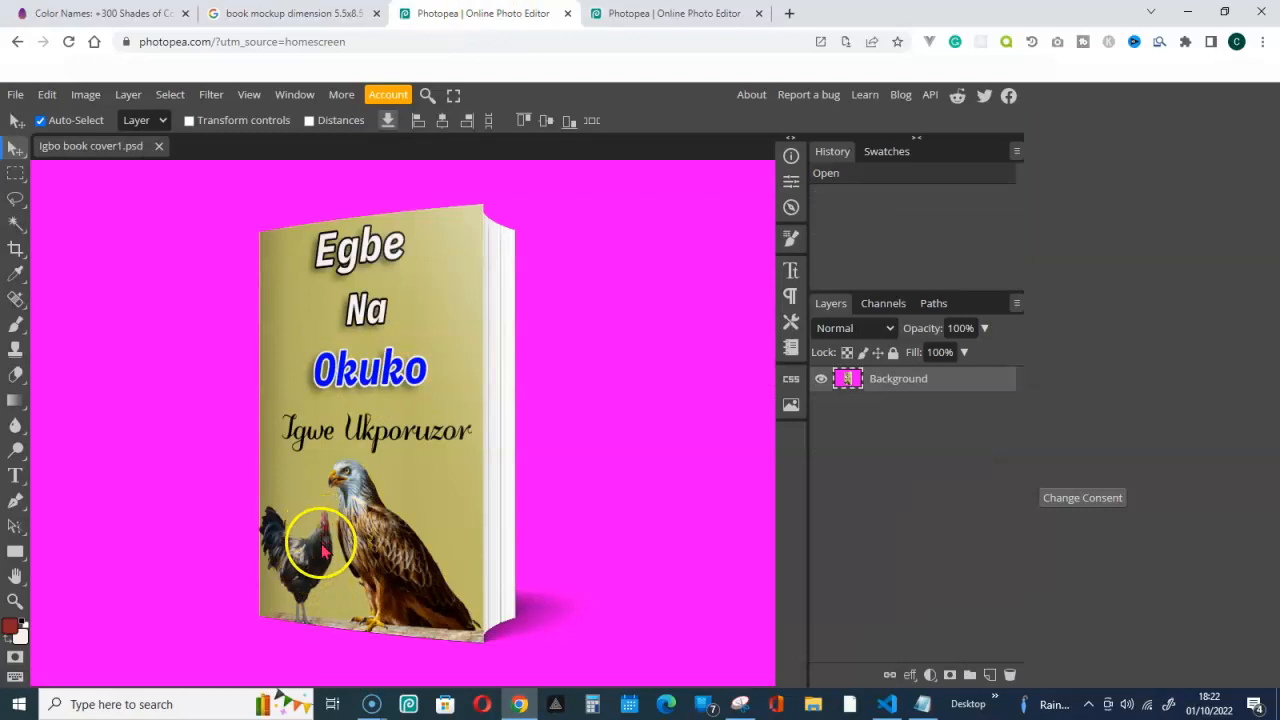
pyautogui.hotkey('ctrl', 'Tab')
pyautogui.click(52, 97)
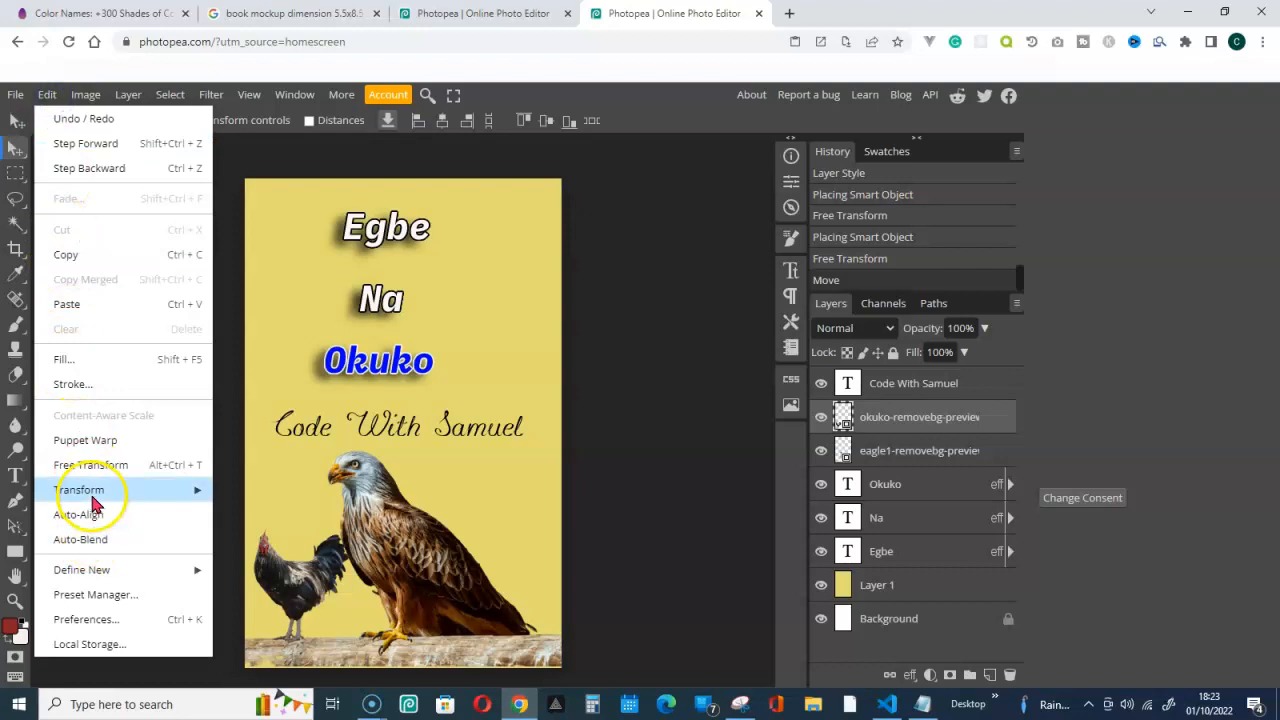
pyautogui.moveTo(93, 499)
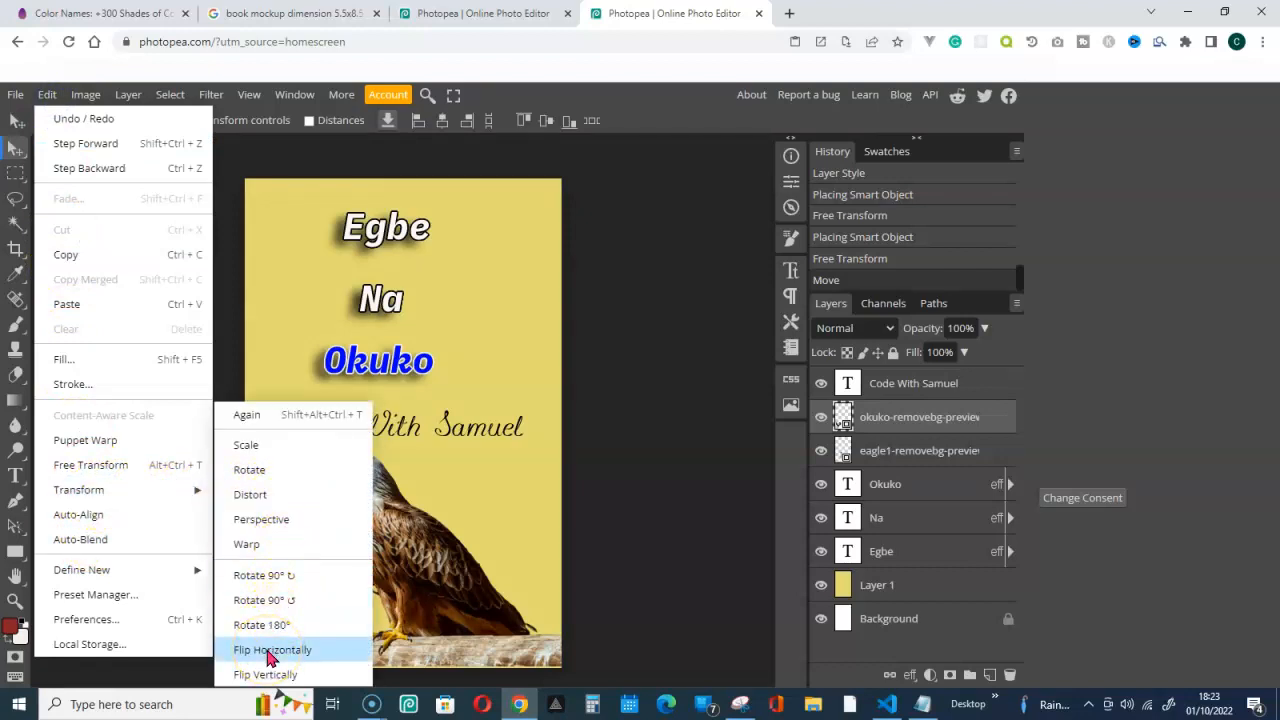
pyautogui.click(270, 652)
pyautogui.moveTo(312, 598); pyautogui.dragTo(322, 596)
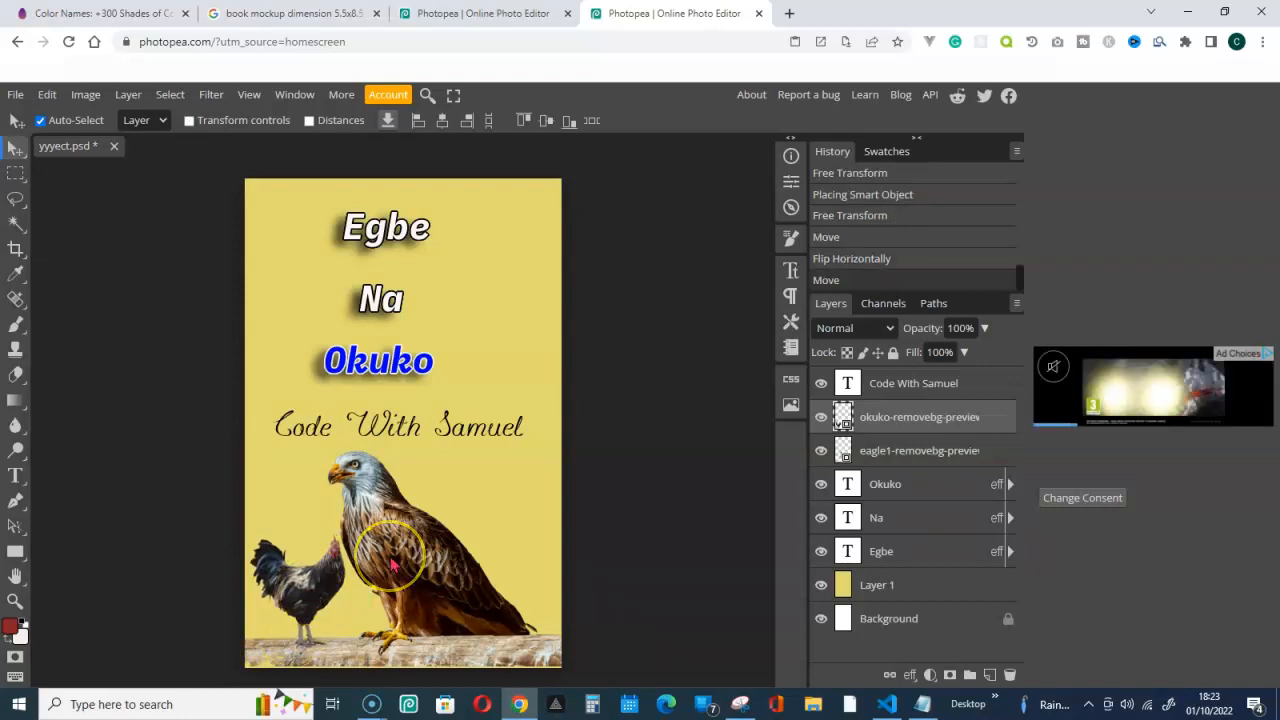
pyautogui.moveTo(393, 565); pyautogui.dragTo(398, 557)
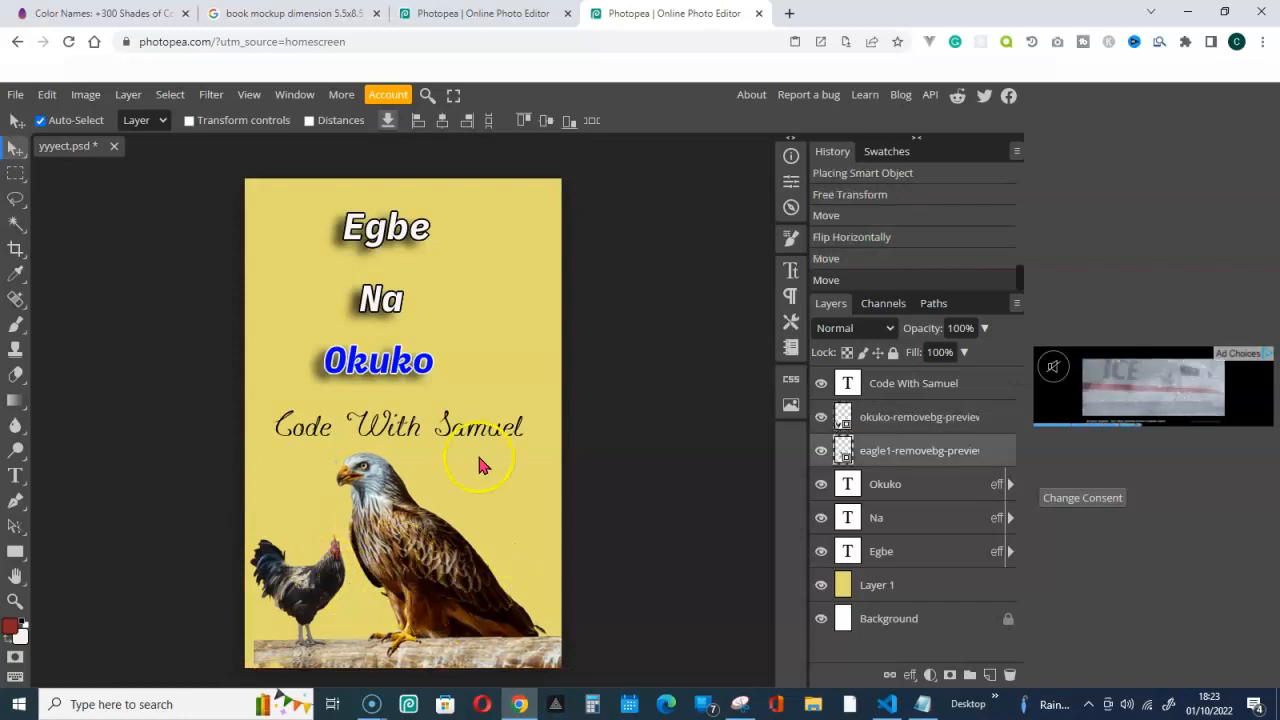
# Open the Covervault "5.5 x 8.5 in. Archives" page from the Google results for book mockup dimension 5.5x8.5.
pyautogui.click(290, 13)
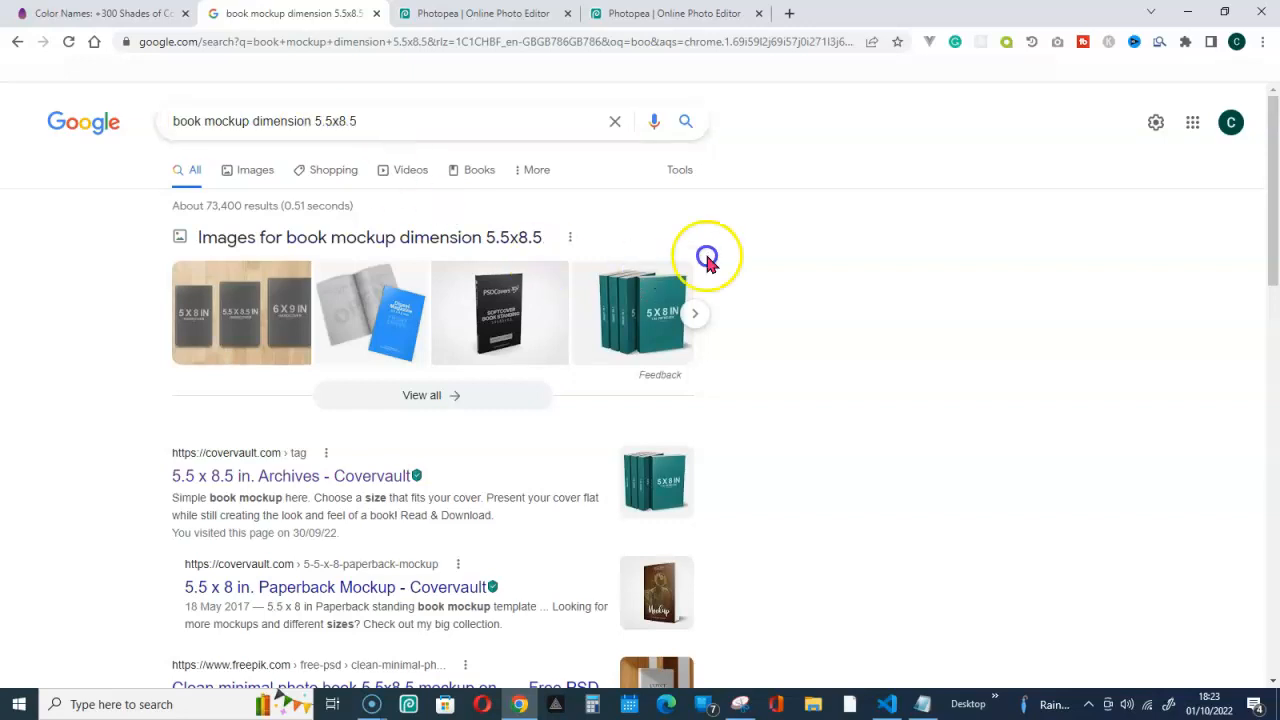
pyautogui.scroll(-3, 786, 255)
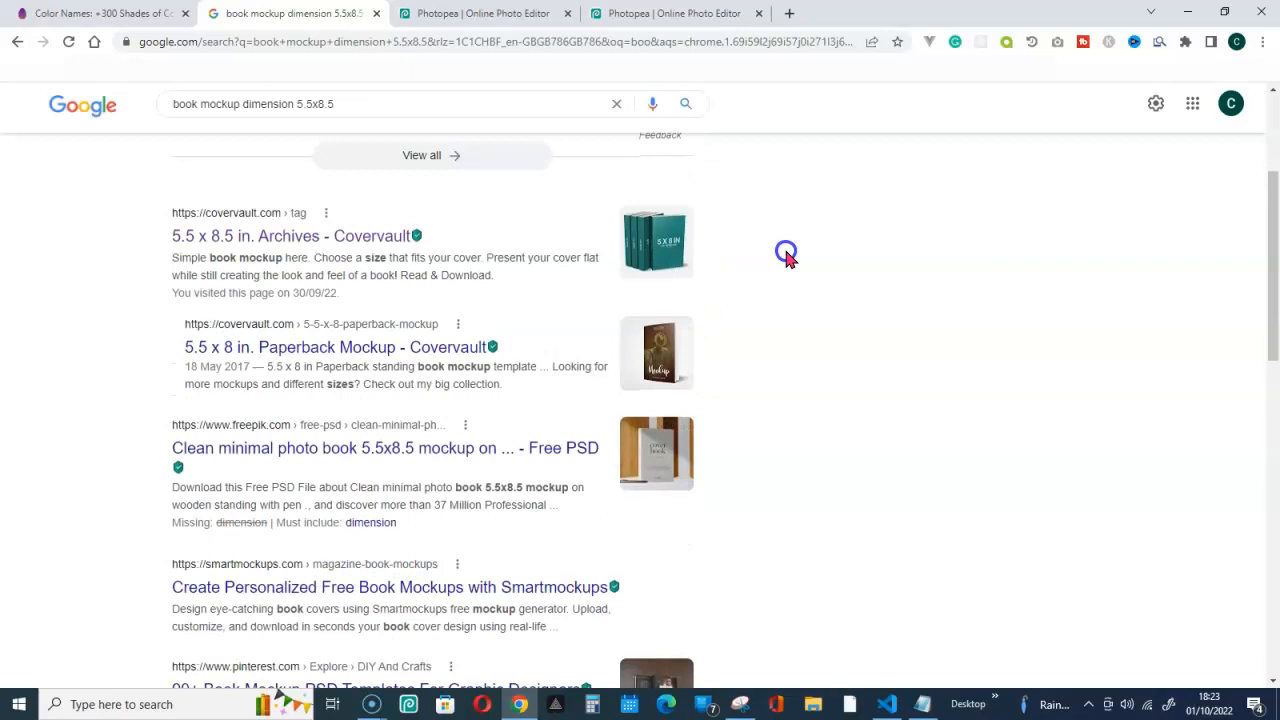
pyautogui.click(251, 244)
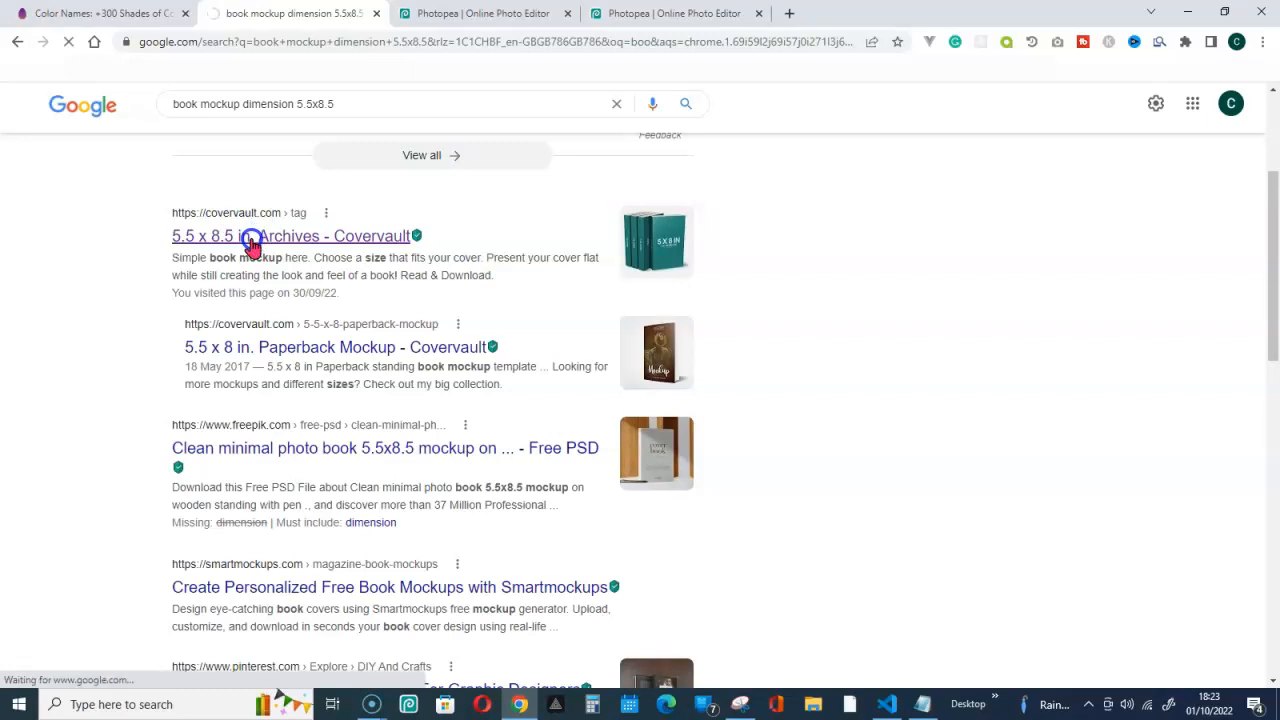
pyautogui.click(494, 342)
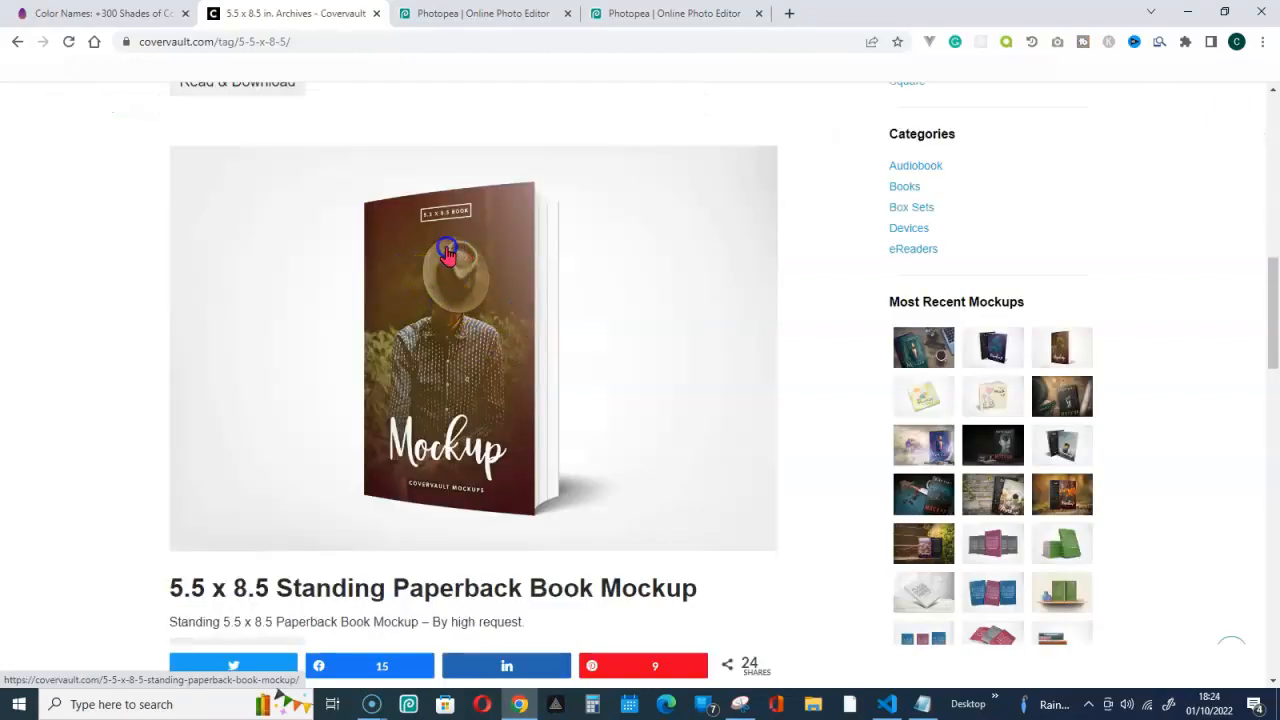
# Open the 5.5 x 8.5 Standing Paperback Book Mockup page, start the Photoshop PSD #92 download and cancel saving the zip file.
pyautogui.scroll(-2, 450, 300)
pyautogui.scroll(1, 443, 215)
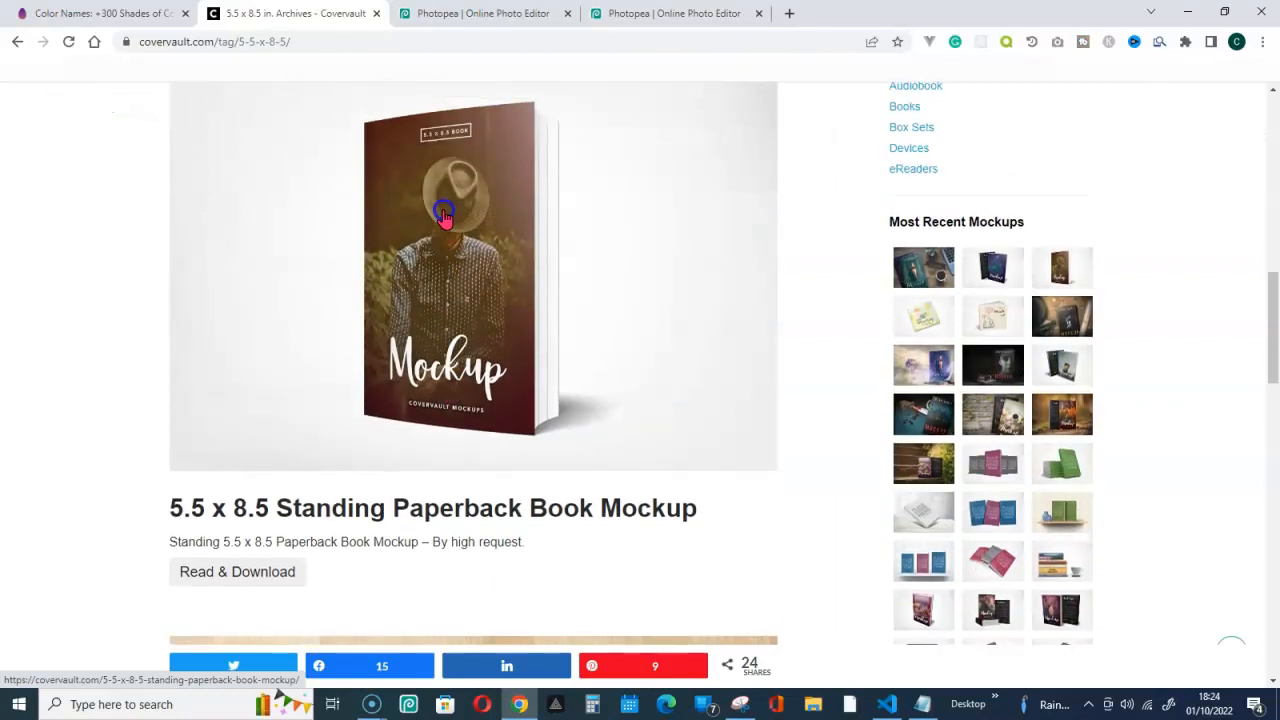
pyautogui.scroll(2, 443, 215)
pyautogui.scroll(-2, 443, 215)
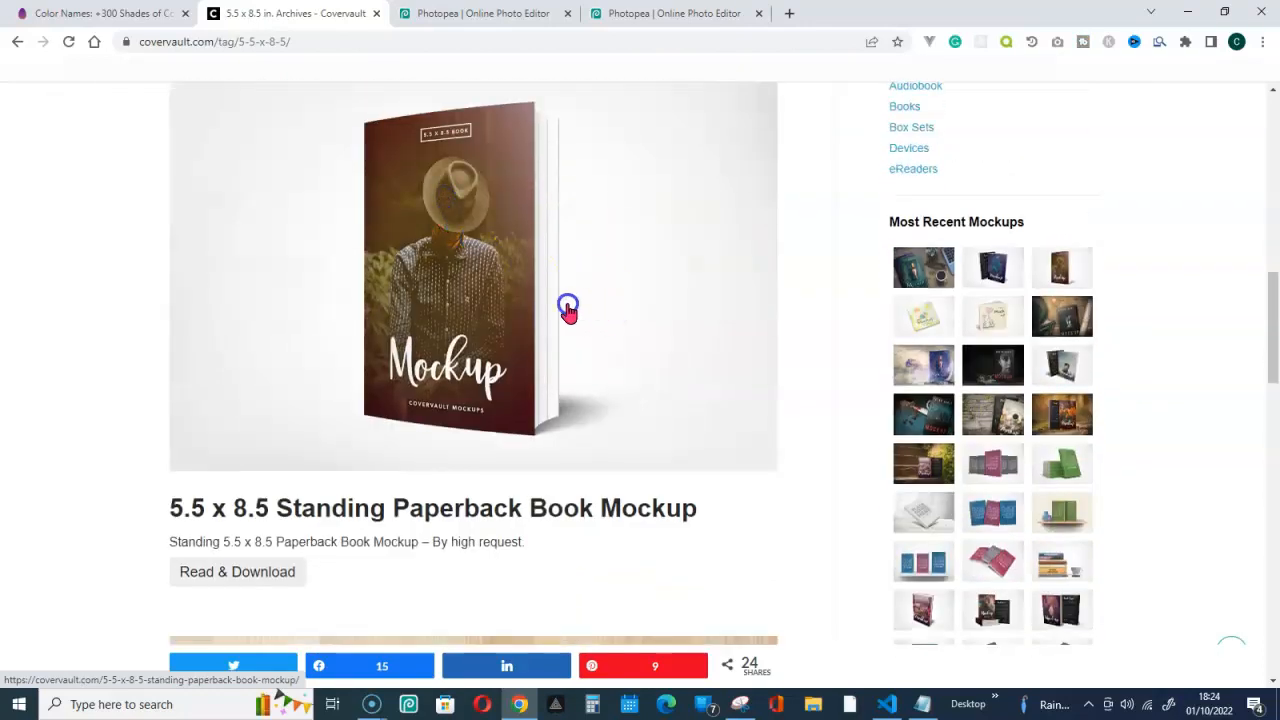
pyautogui.click(245, 585)
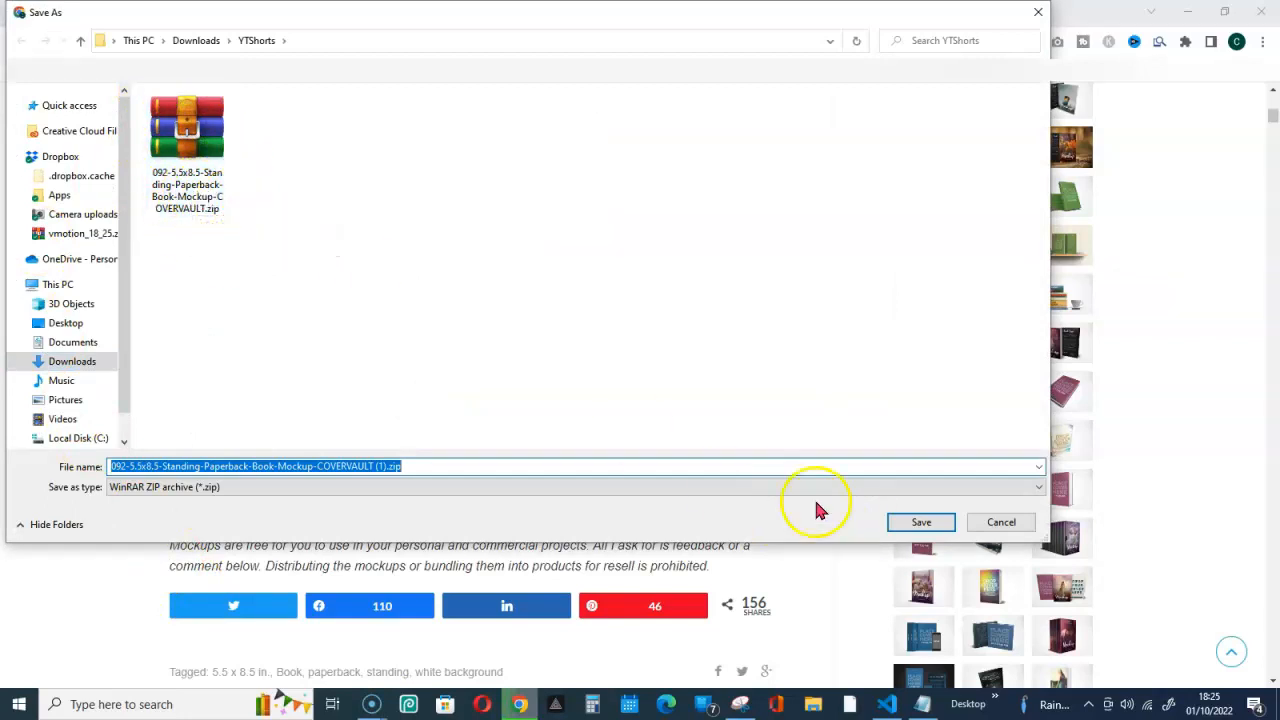
pyautogui.click(1010, 535)
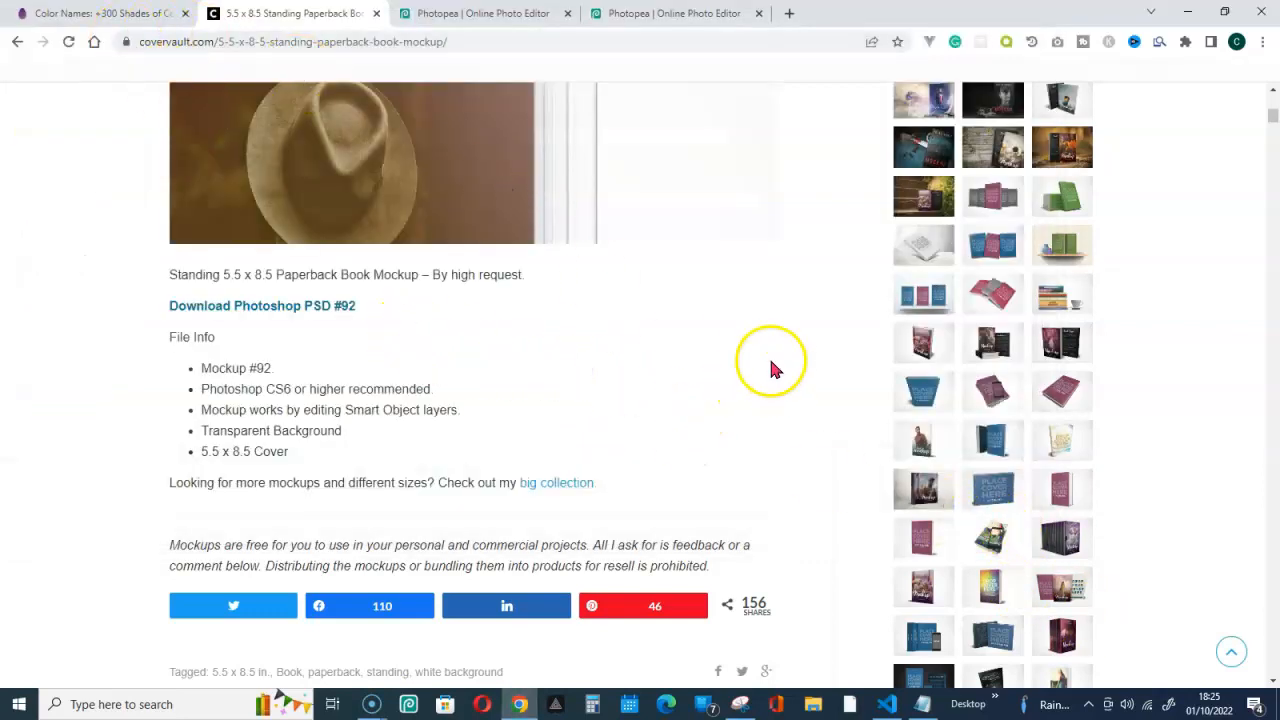
# Switch to the Photopea cover project and open the downloaded 092-5.5x8.5-Standing paperback mockup files from disk.
pyautogui.click(640, 22)
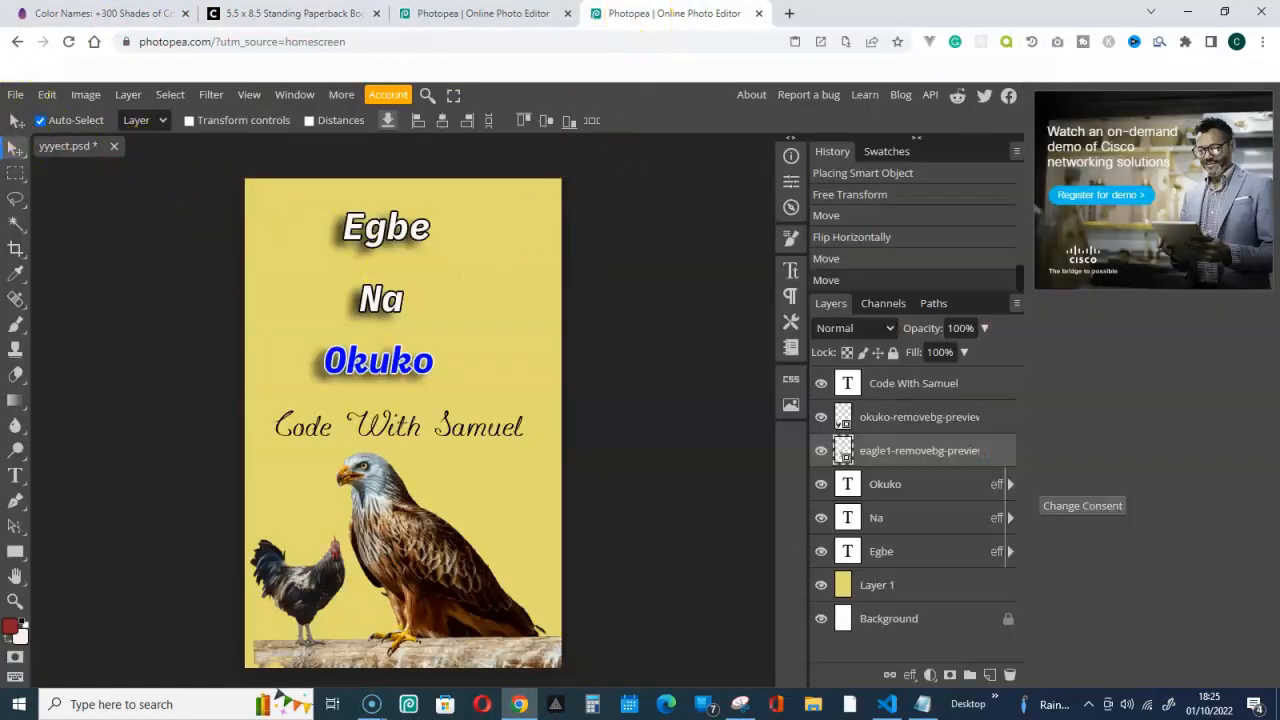
pyautogui.click(15, 96)
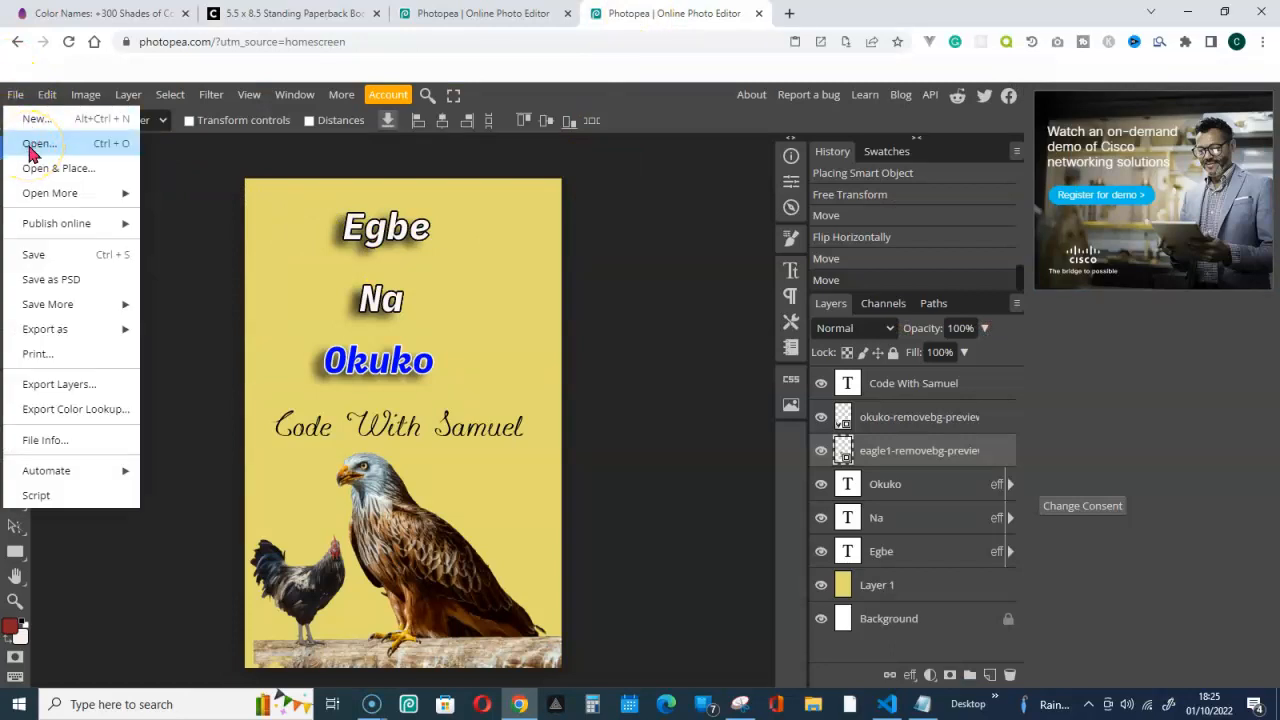
pyautogui.click(38, 144)
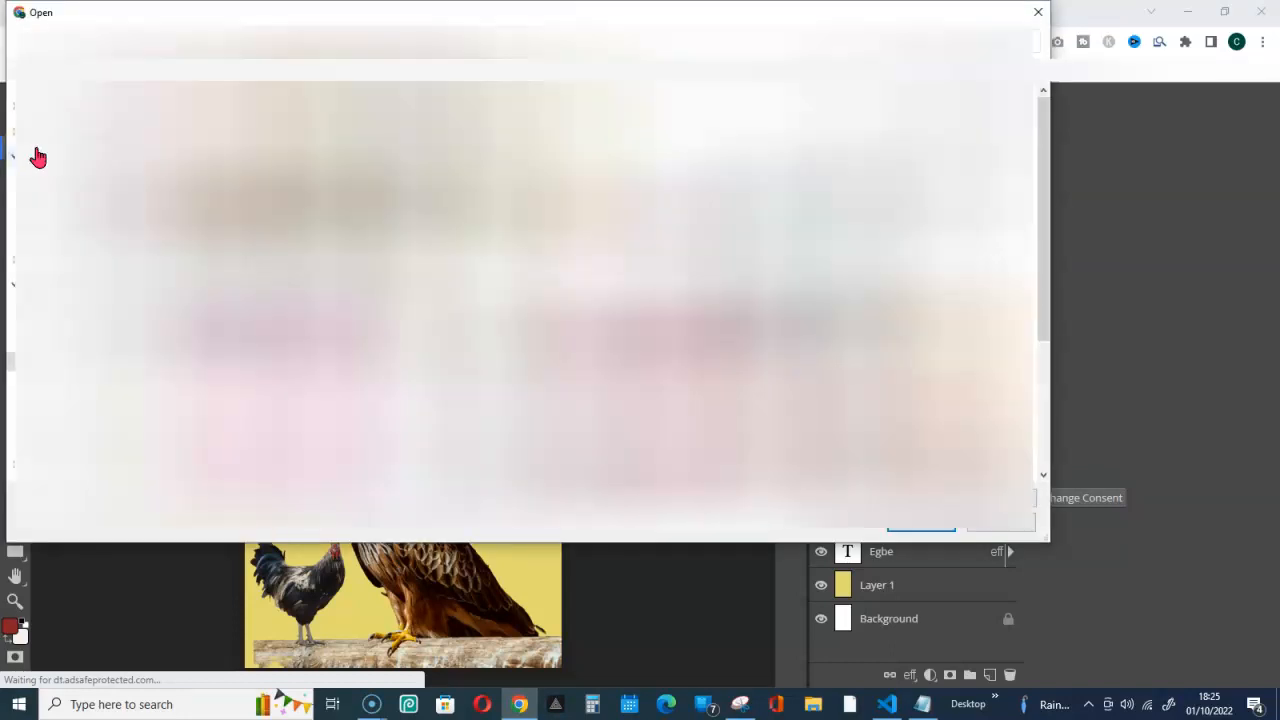
pyautogui.scroll(-5, 510, 290)
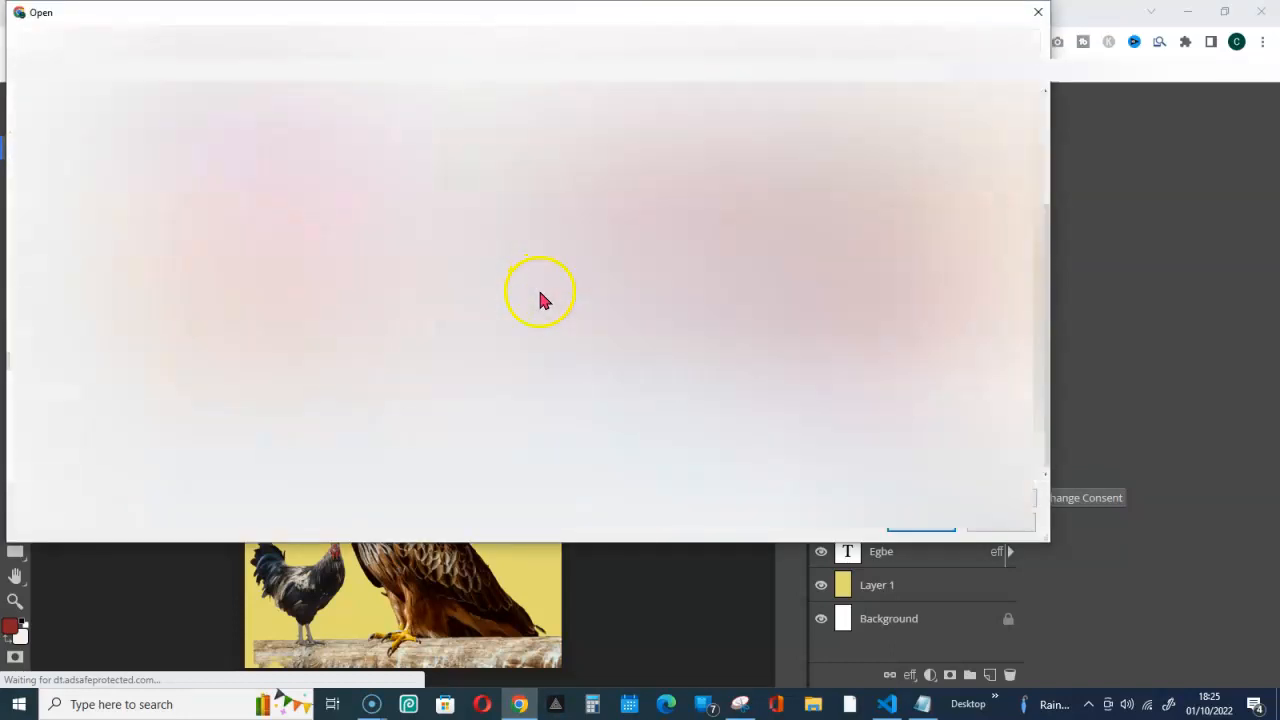
pyautogui.scroll(2, 746, 344)
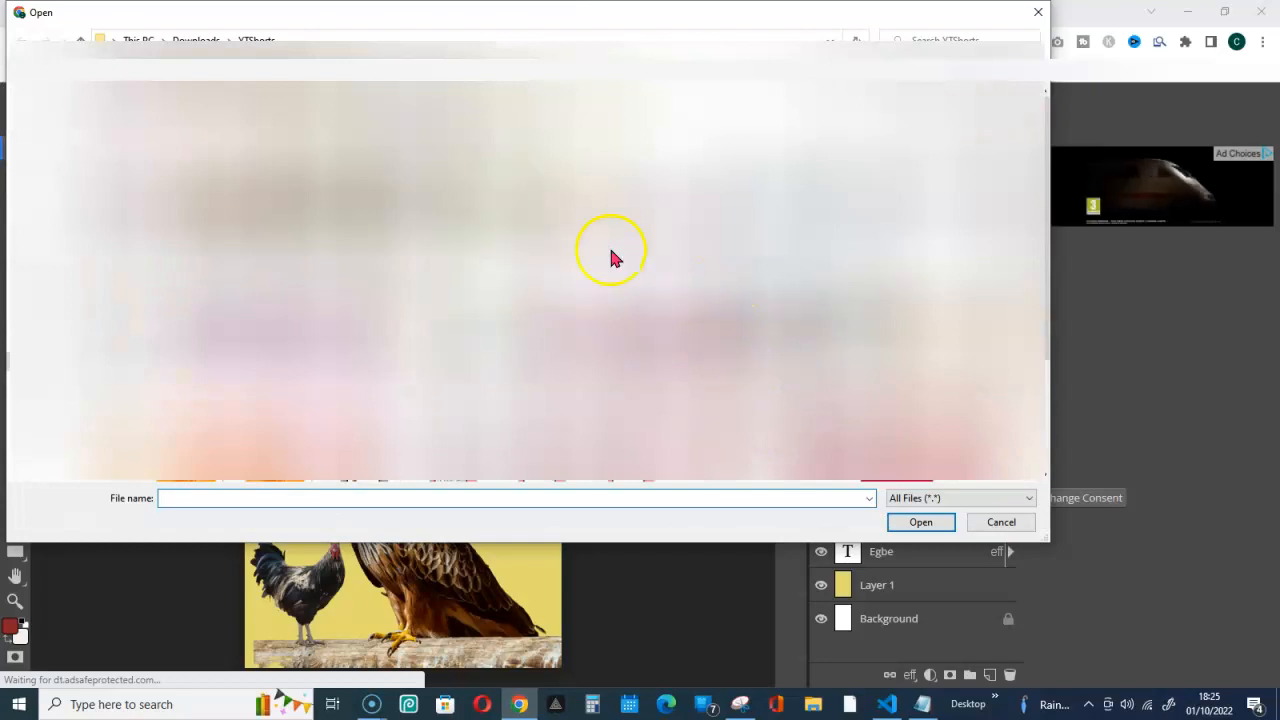
pyautogui.scroll(-2, 557, 238)
pyautogui.doubleClick(557, 246)
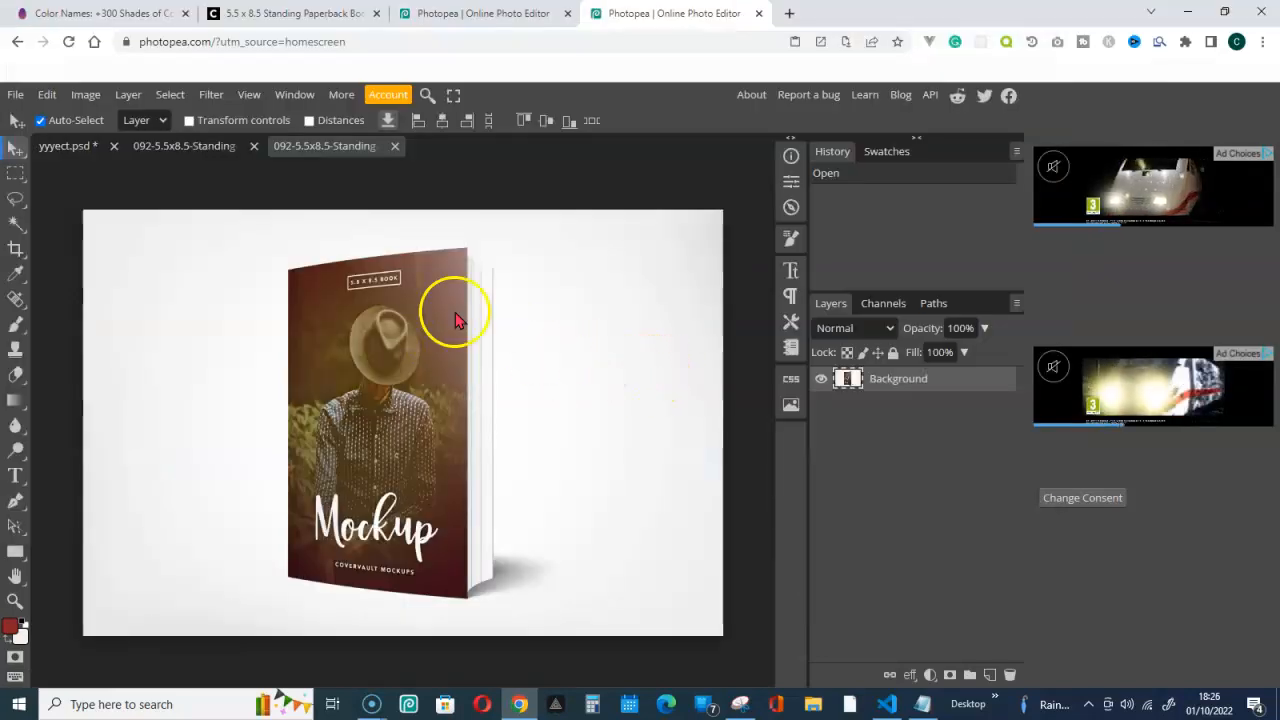
# Compare the layers of the two opened 092-5.5x8.5-Standing documents to find the one with the Cover smart object.
pyautogui.click(209, 146)
pyautogui.click(305, 146)
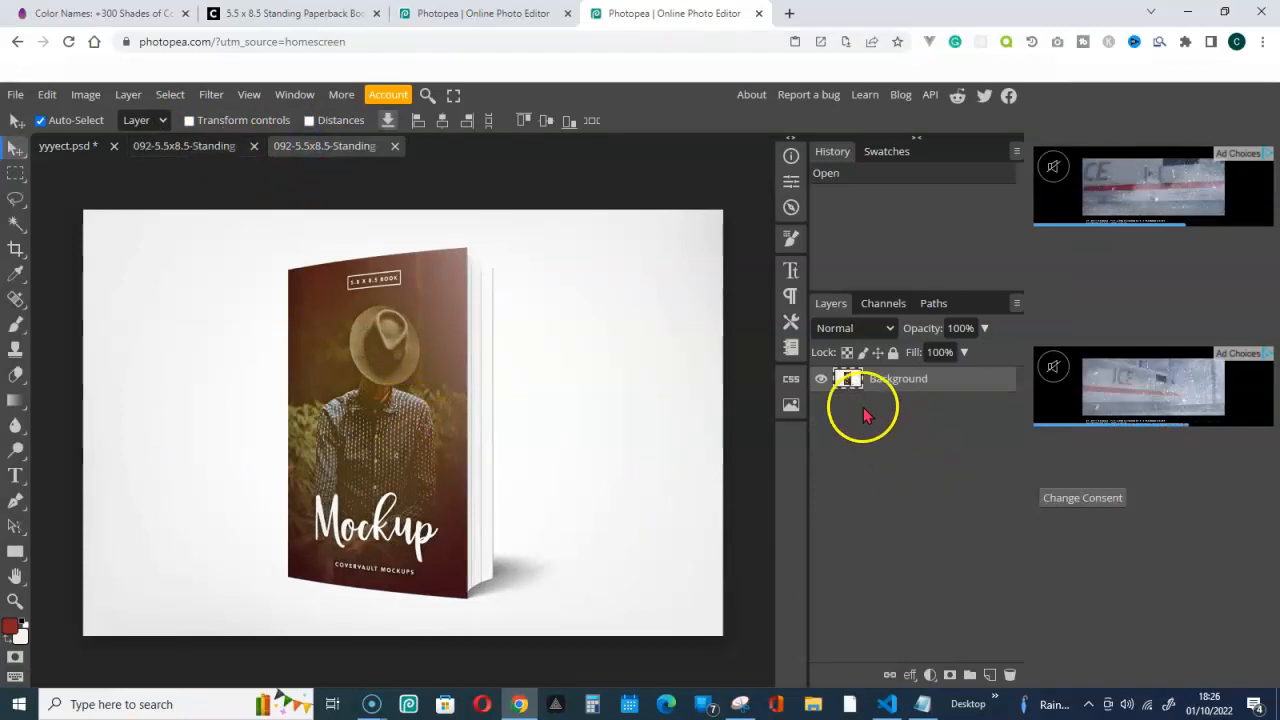
pyautogui.moveTo(851, 388); pyautogui.dragTo(223, 218)
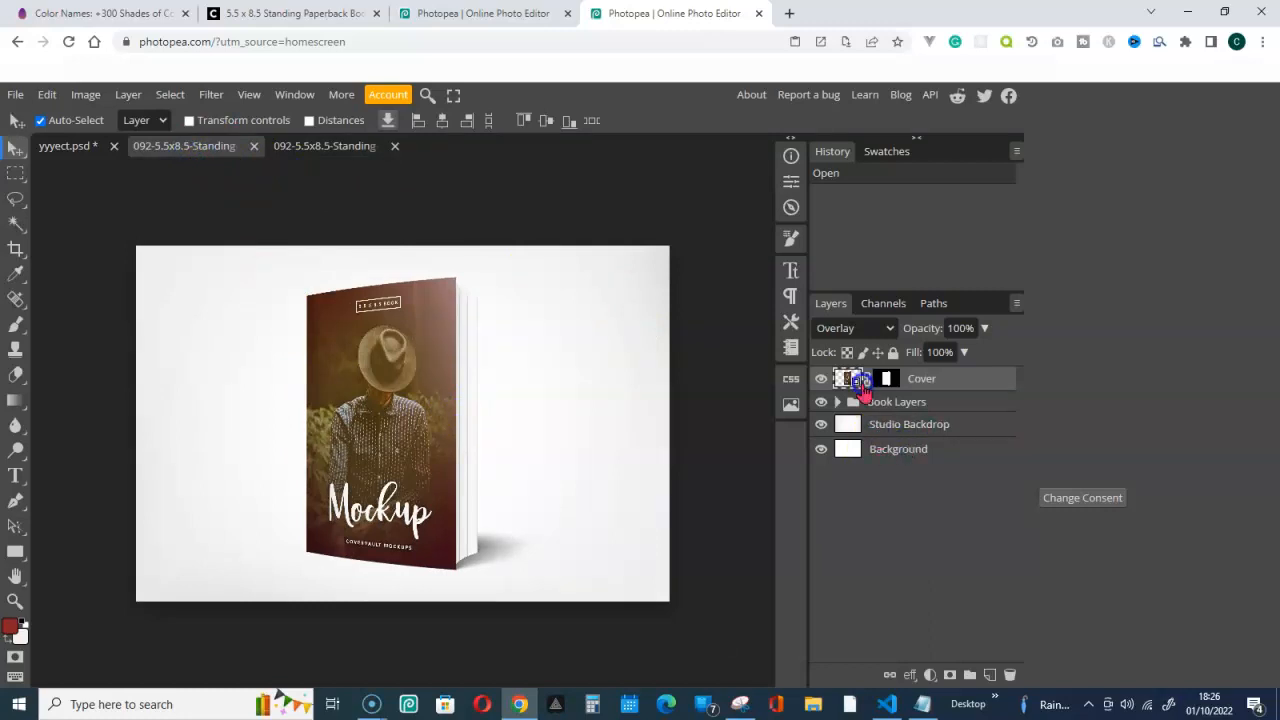
pyautogui.click(280, 146)
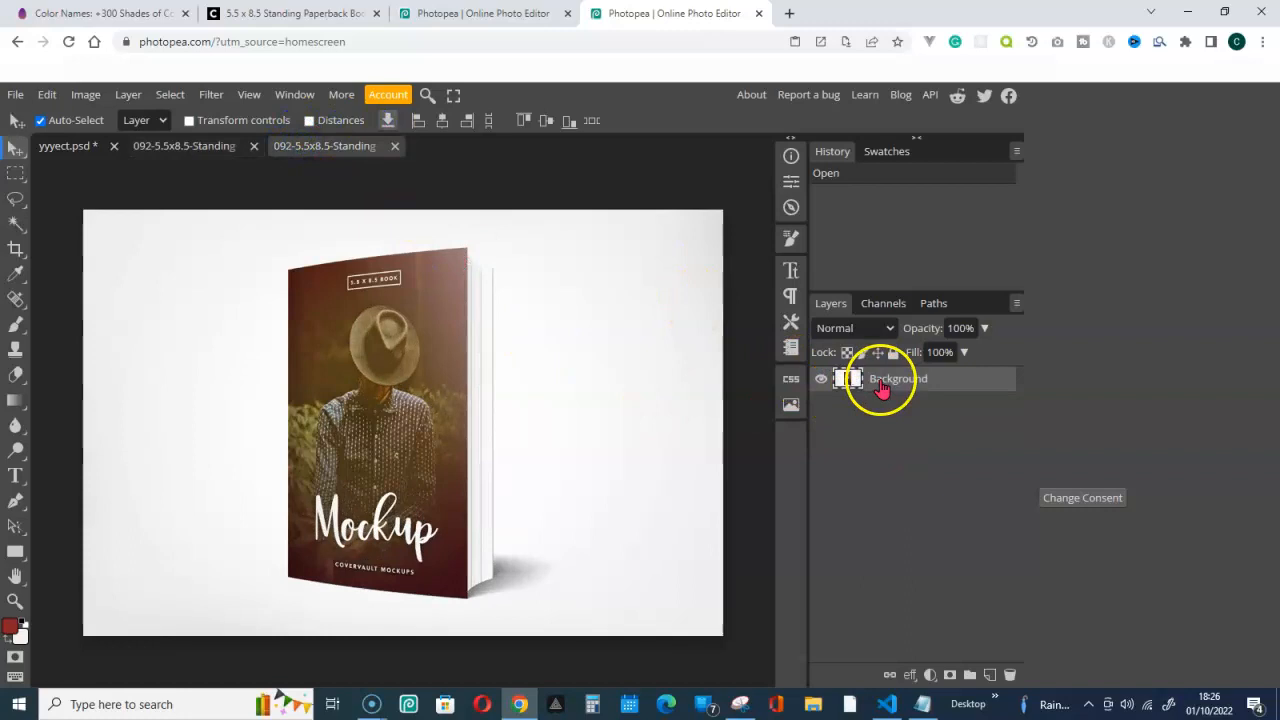
pyautogui.click(184, 148)
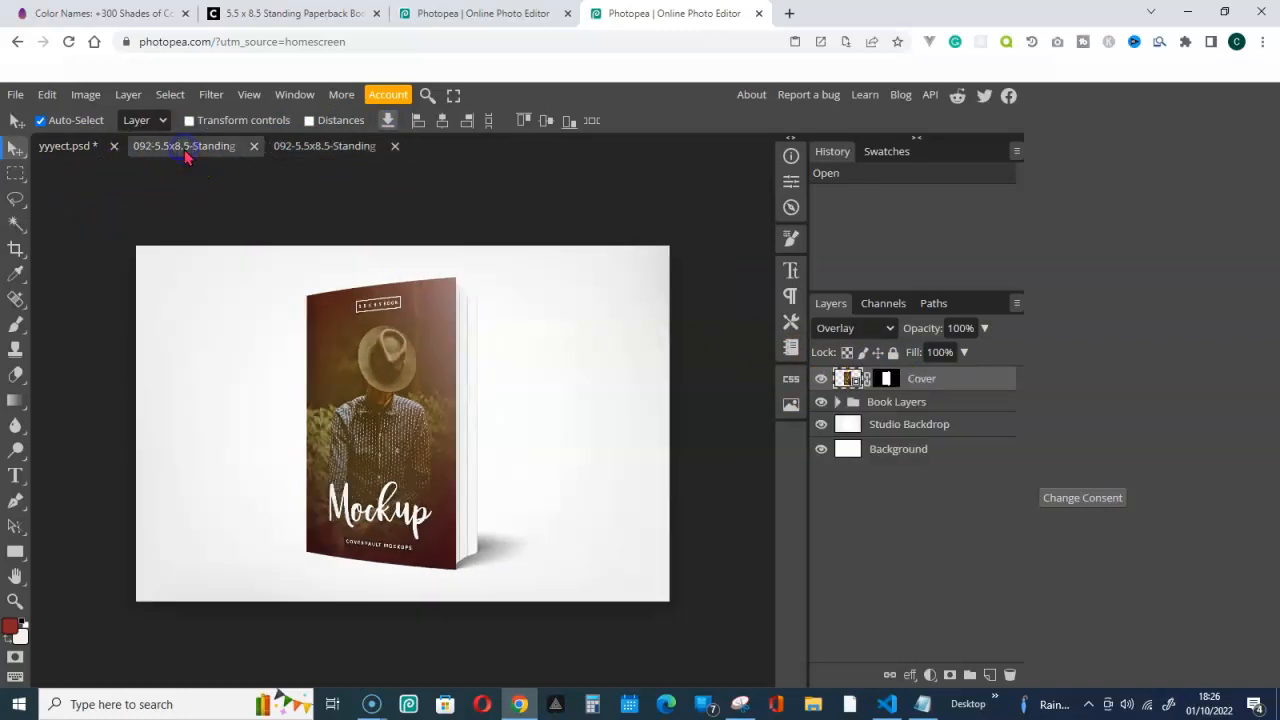
# Open the contents of the Cover smart object in the layered mockup document for editing.
pyautogui.doubleClick(853, 390)
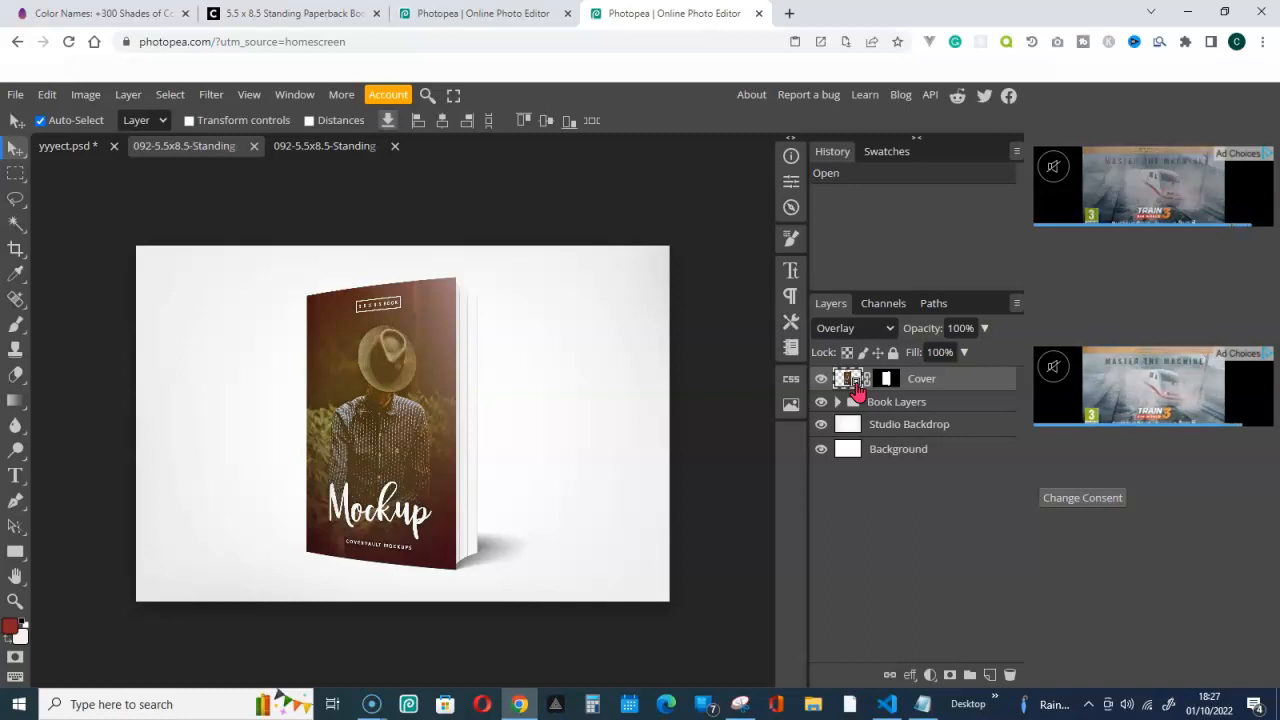
pyautogui.moveTo(855, 386)
pyautogui.mouseDown()
pyautogui.moveTo(876, 425)
pyautogui.moveTo(858, 392)
pyautogui.mouseUp()
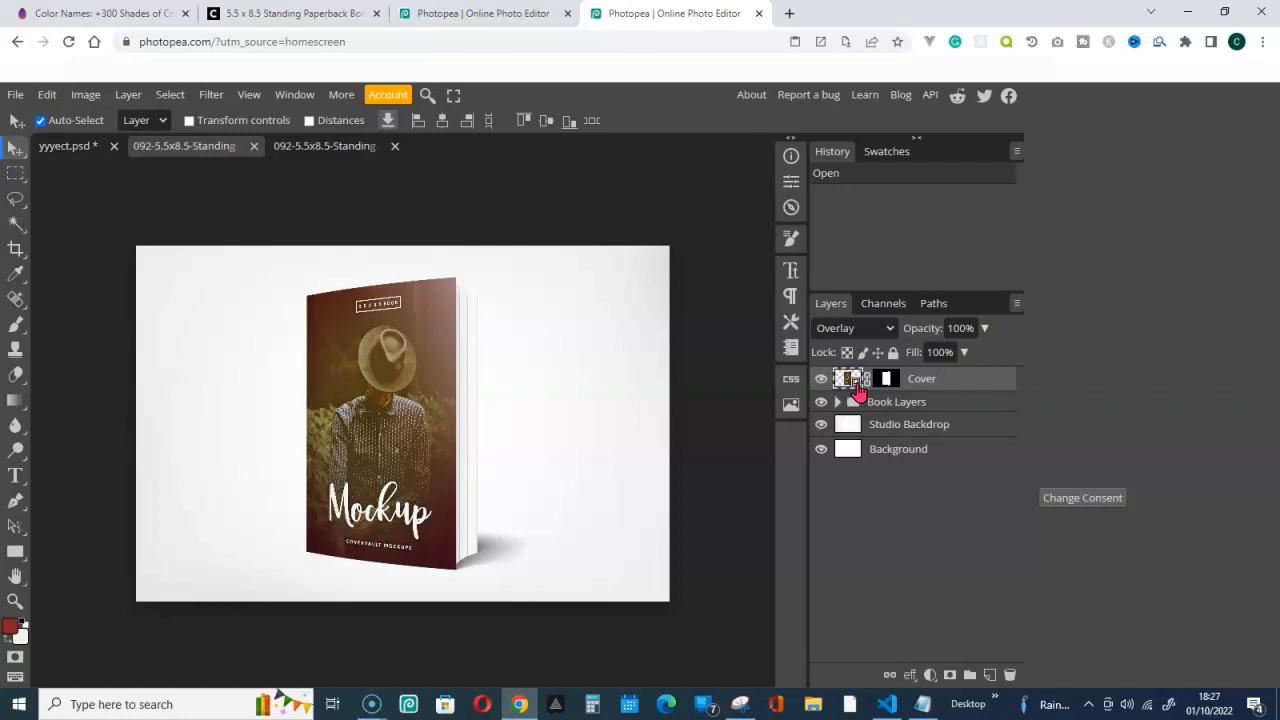
pyautogui.doubleClick(852, 380)
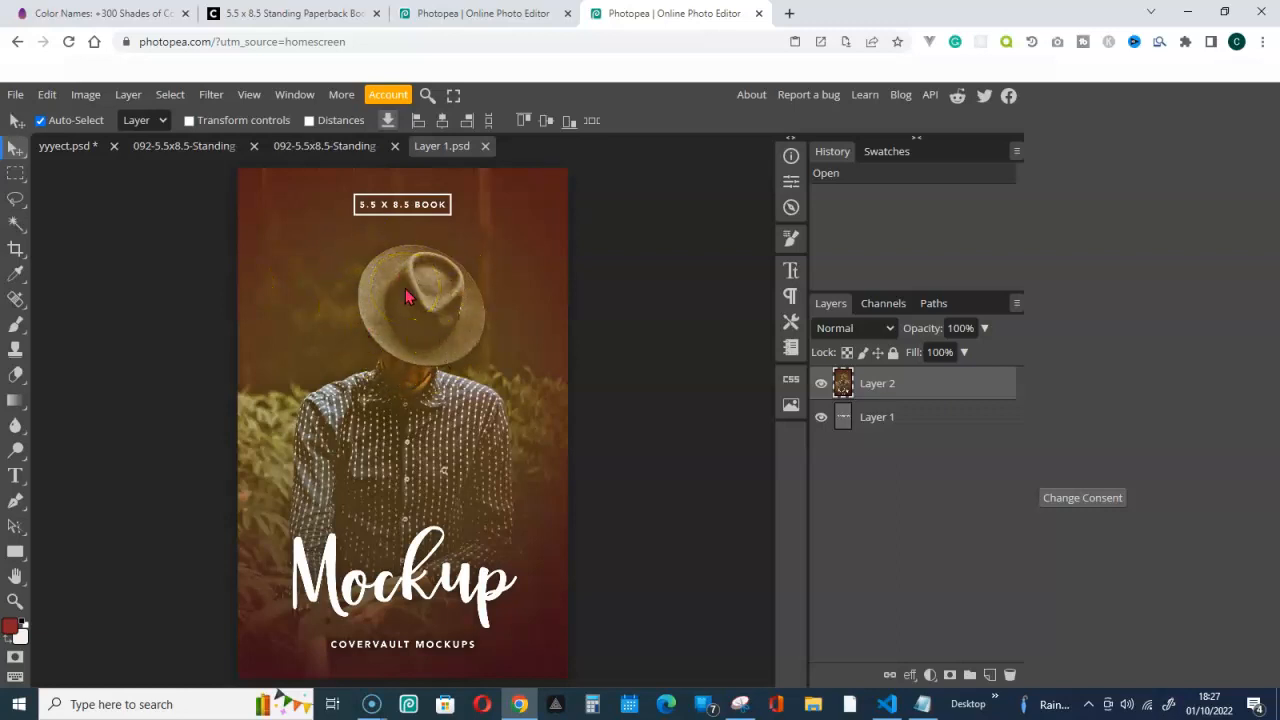
# Look through the open documents, return to the smart object's Layer 1.psd and hide the sample cover on Layer 2.
pyautogui.click(63, 148)
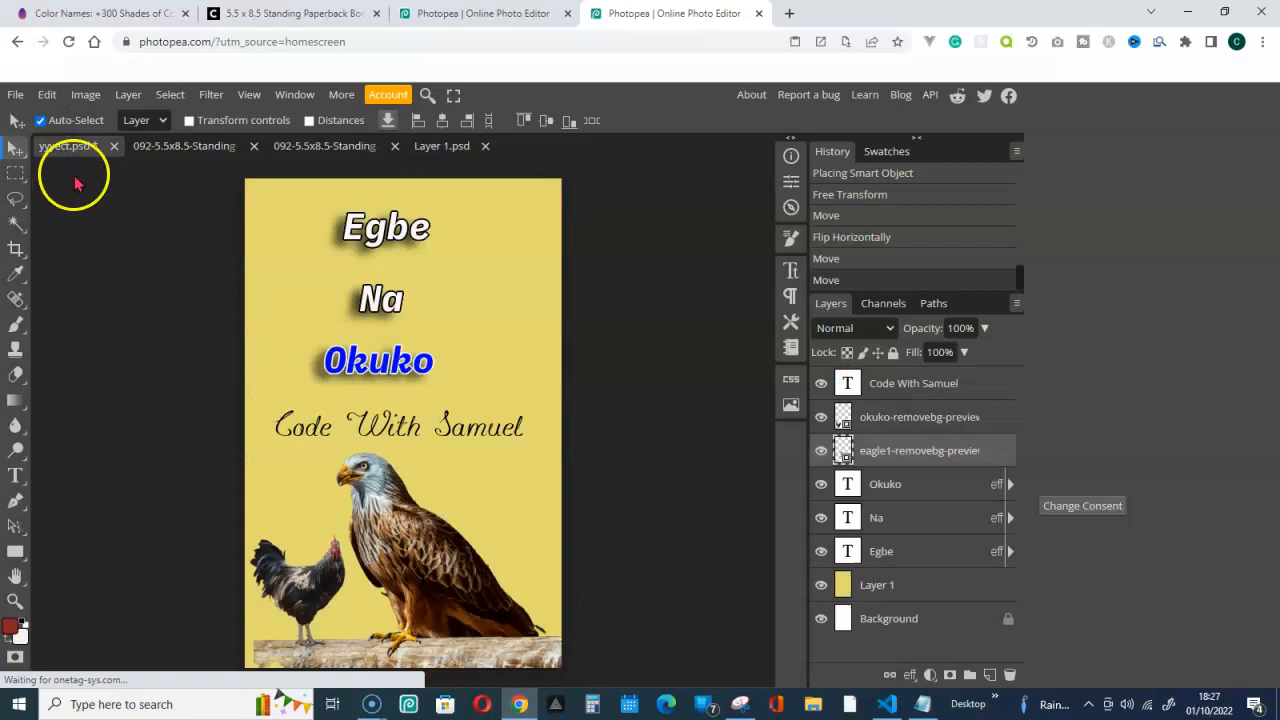
pyautogui.click(217, 152)
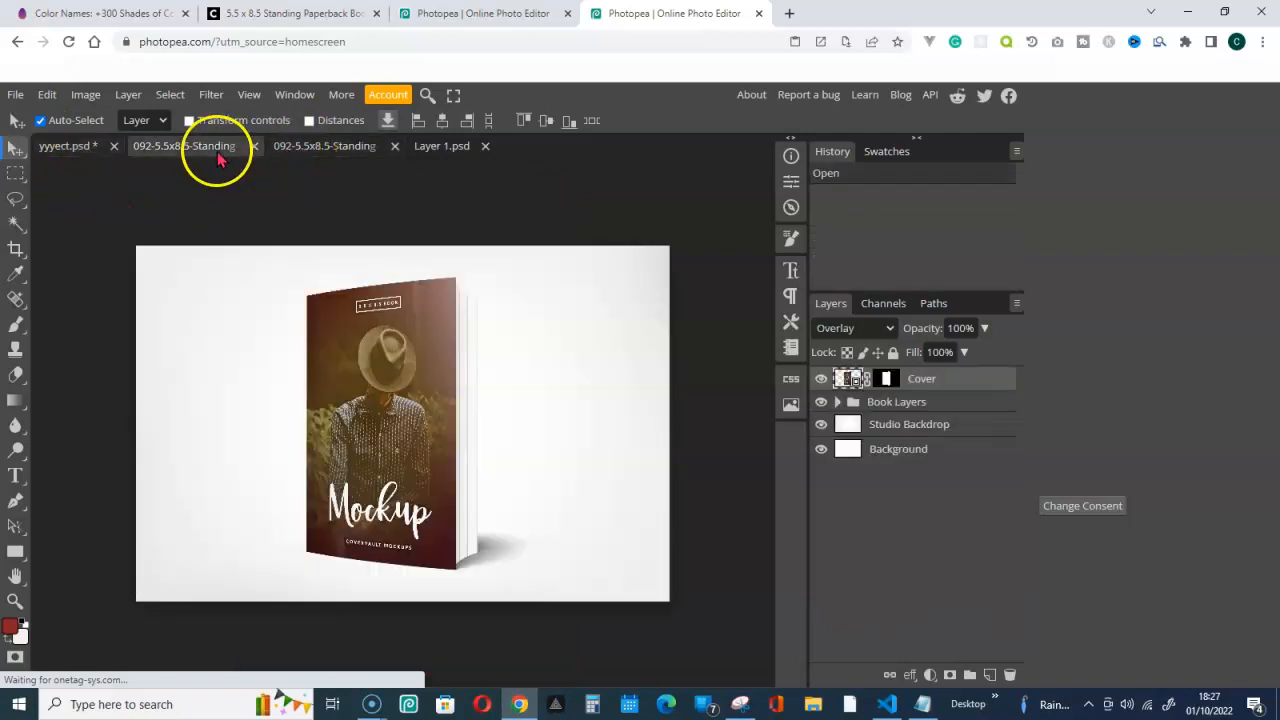
pyautogui.click(338, 155)
pyautogui.click(430, 152)
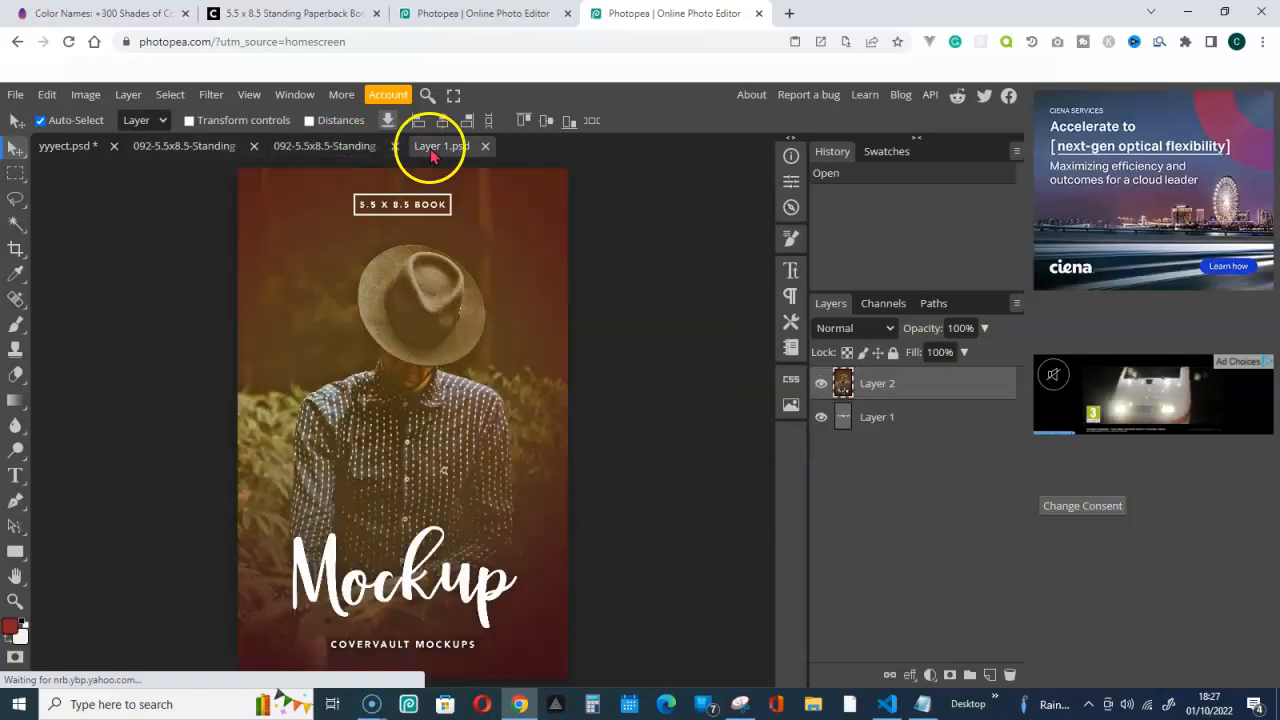
pyautogui.click(820, 386)
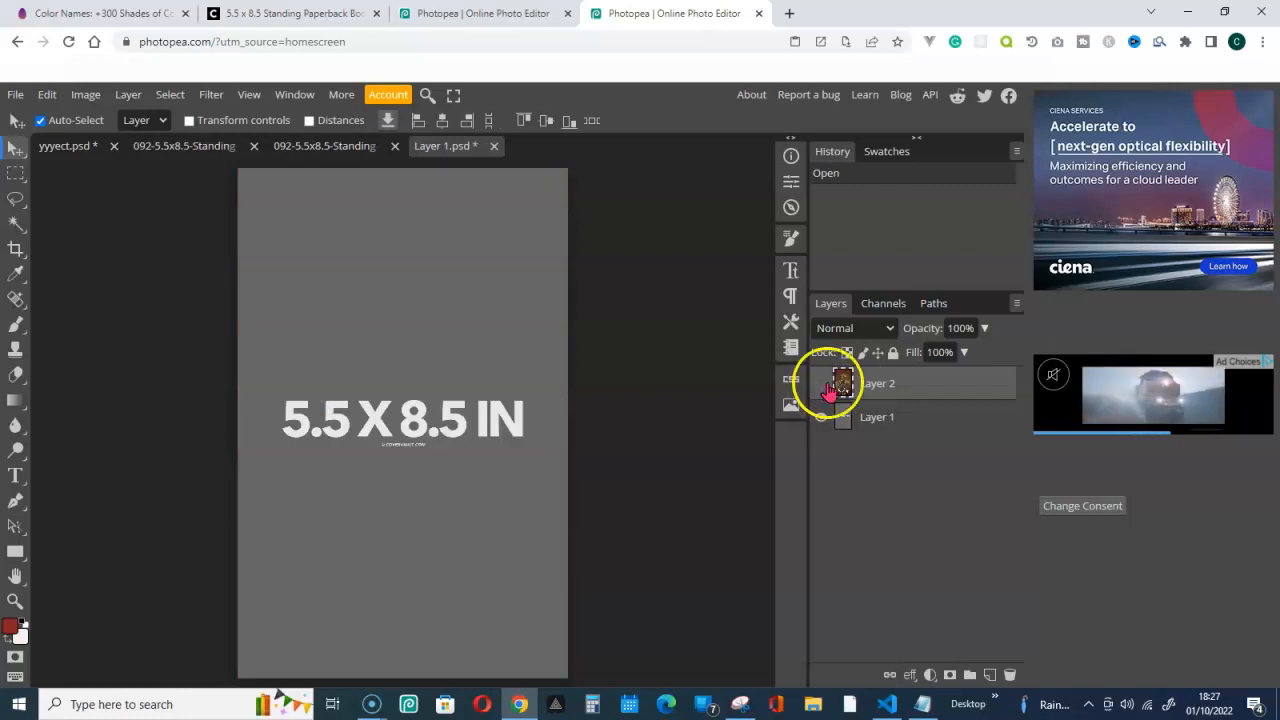
pyautogui.click(821, 386)
pyautogui.click(821, 386)
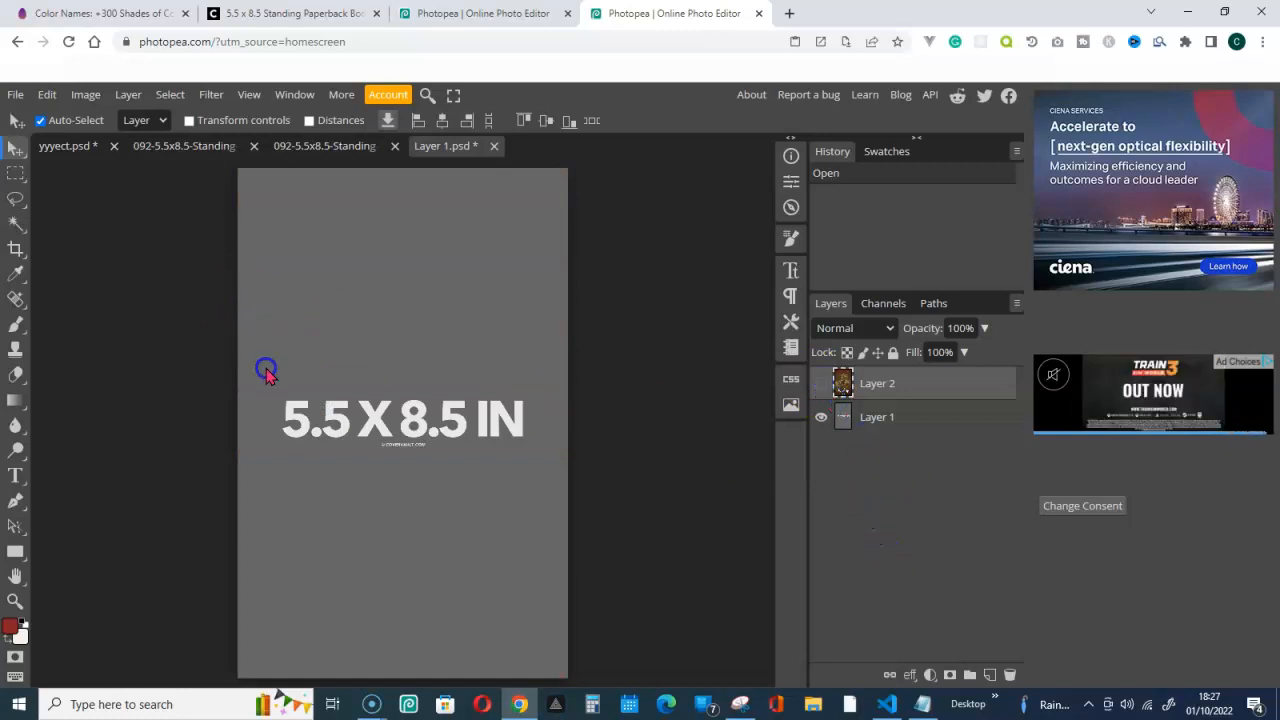
# Export the yyyect.psd book cover as a PNG named 11yyyect222 at 396 x 612 px and 100% quality.
pyautogui.click(66, 146)
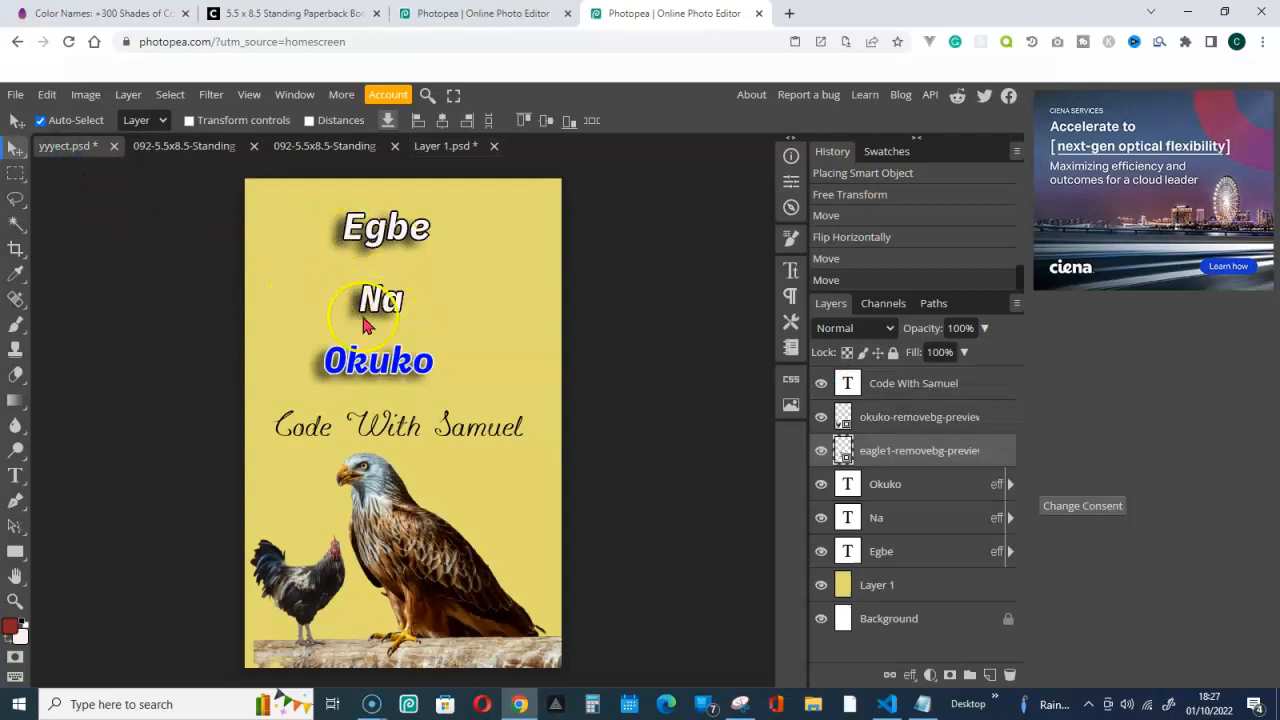
pyautogui.click(15, 95)
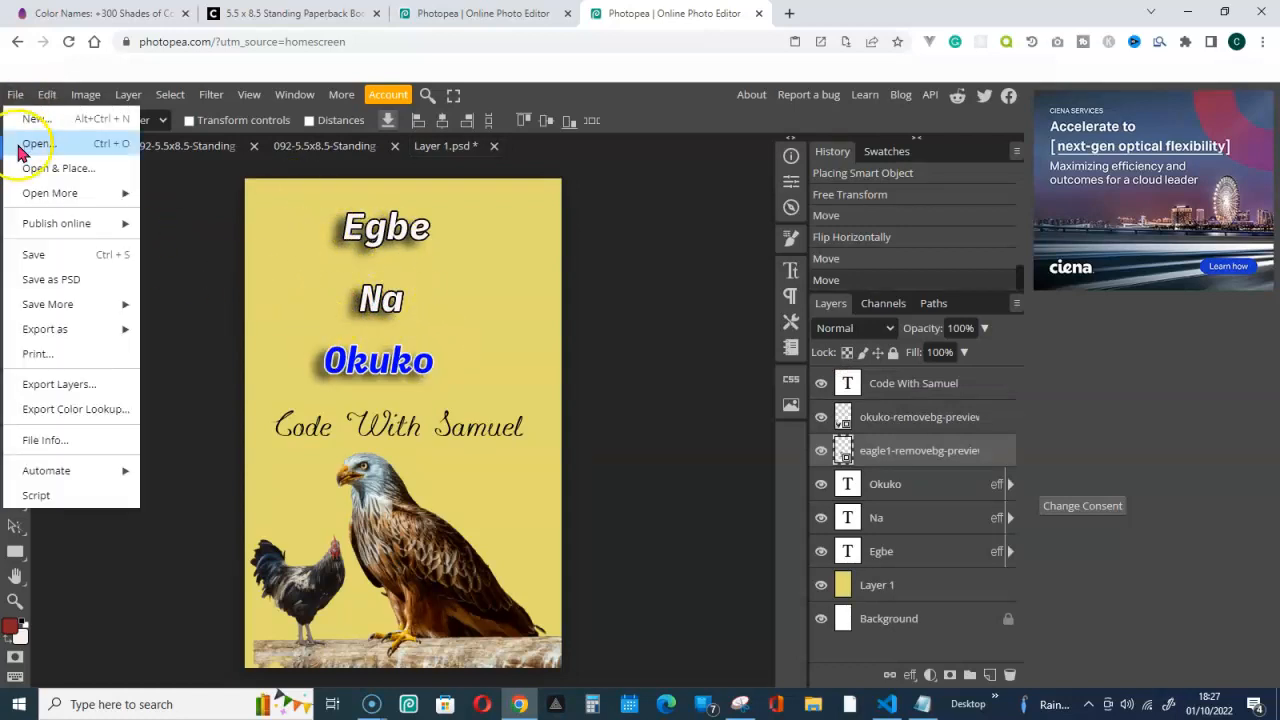
pyautogui.click(308, 305)
pyautogui.click(15, 95)
pyautogui.moveTo(38, 340)
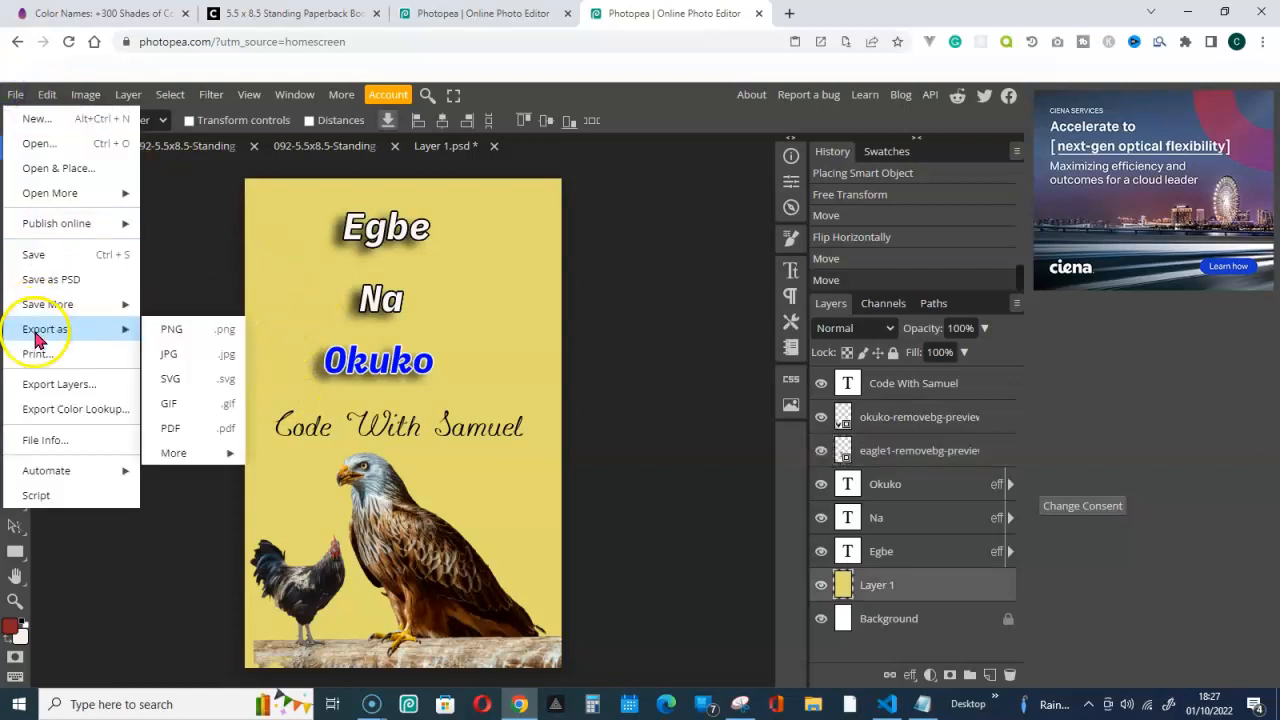
pyautogui.click(172, 331)
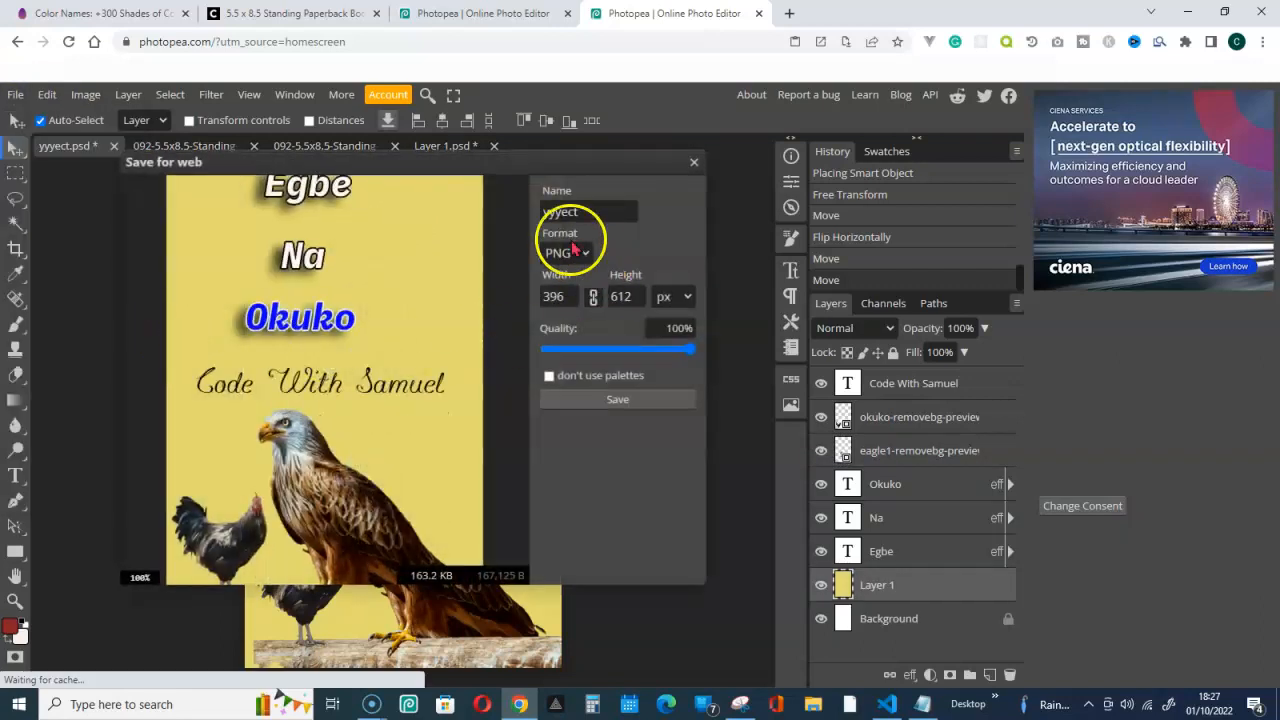
pyautogui.click(585, 211)
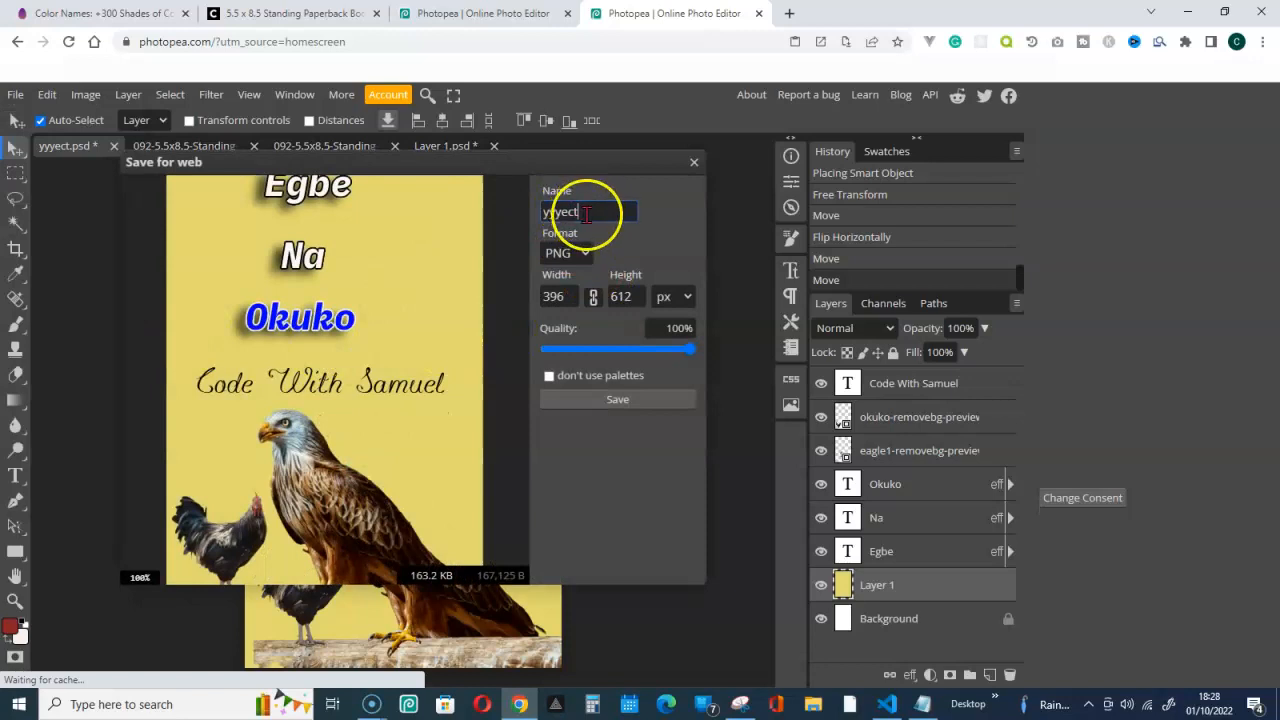
pyautogui.write('222')
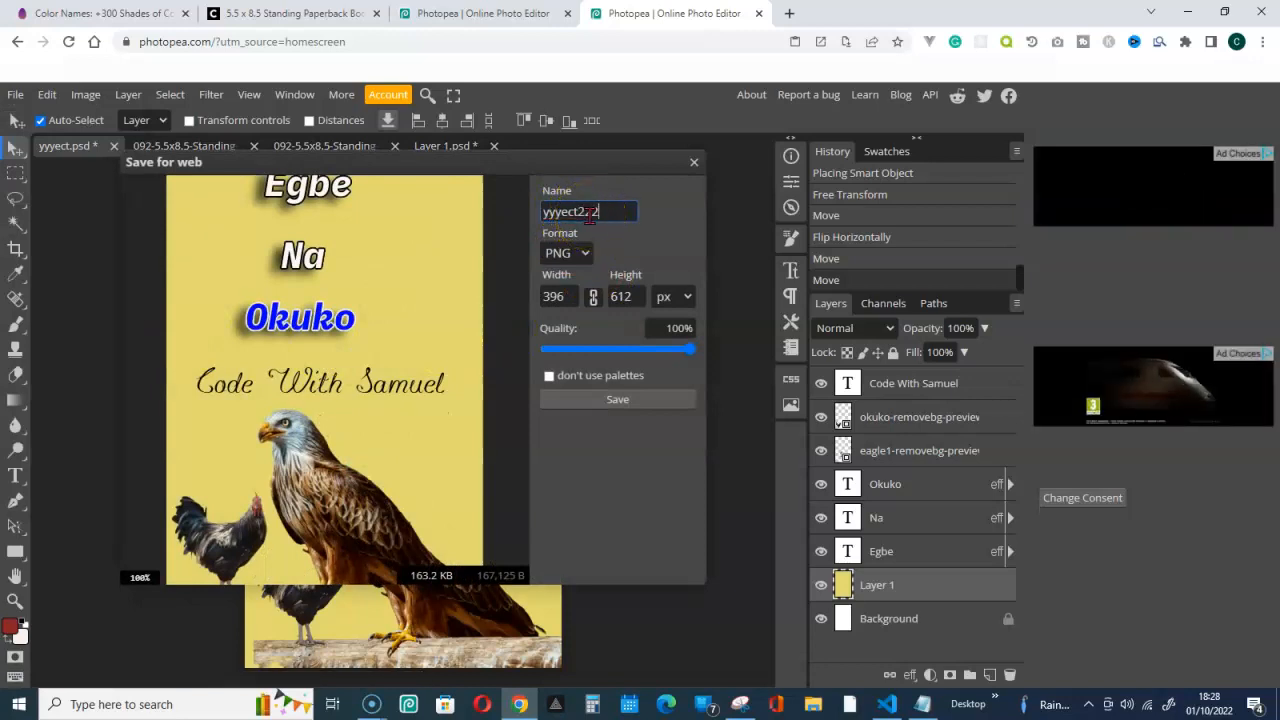
pyautogui.write('11')
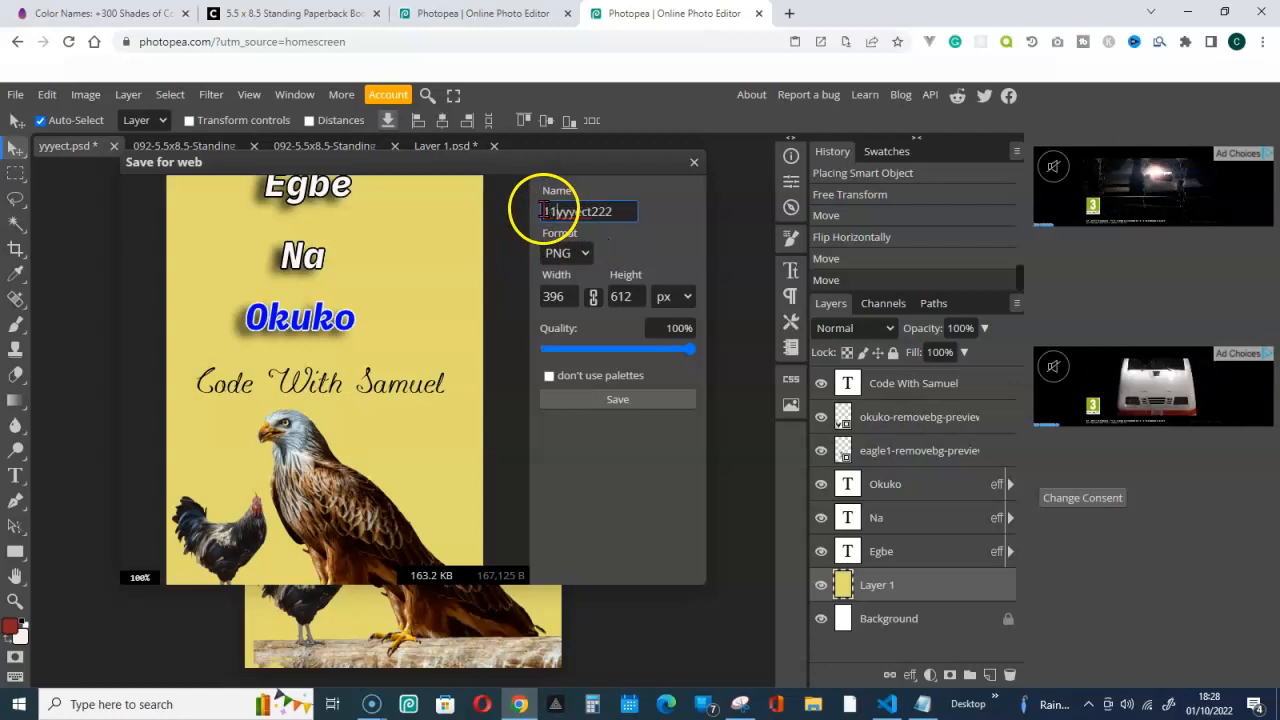
pyautogui.click(620, 400)
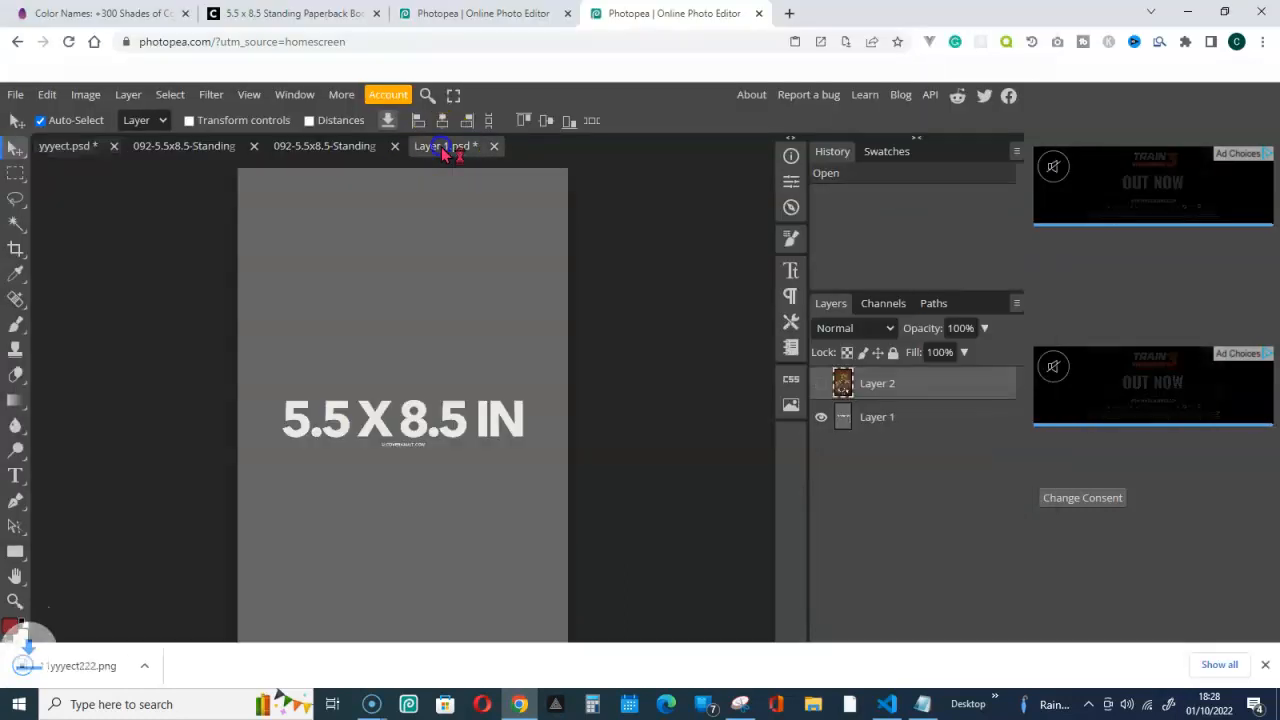
# Place 11yyyect222.png into Layer 1.psd, scaled to 454.08% width and 423.53% height so it covers the whole page.
pyautogui.click(916, 385)
pyautogui.click(418, 365)
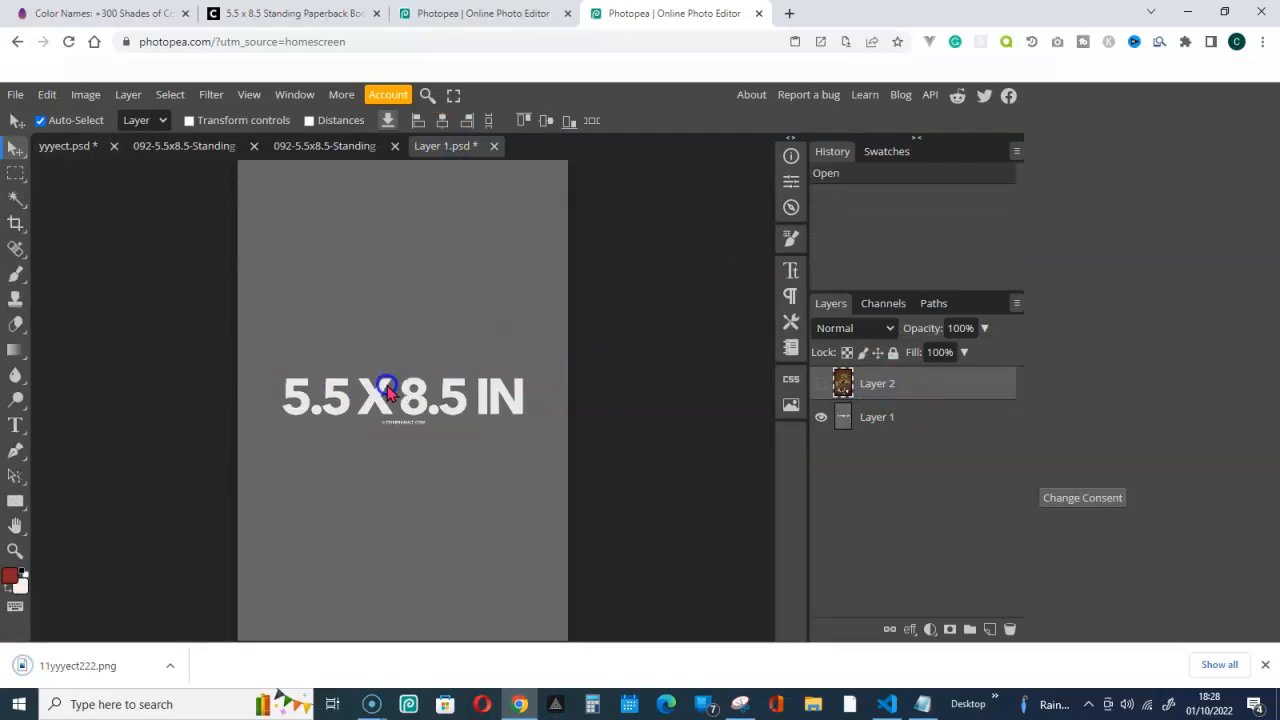
pyautogui.click(15, 95)
pyautogui.click(37, 170)
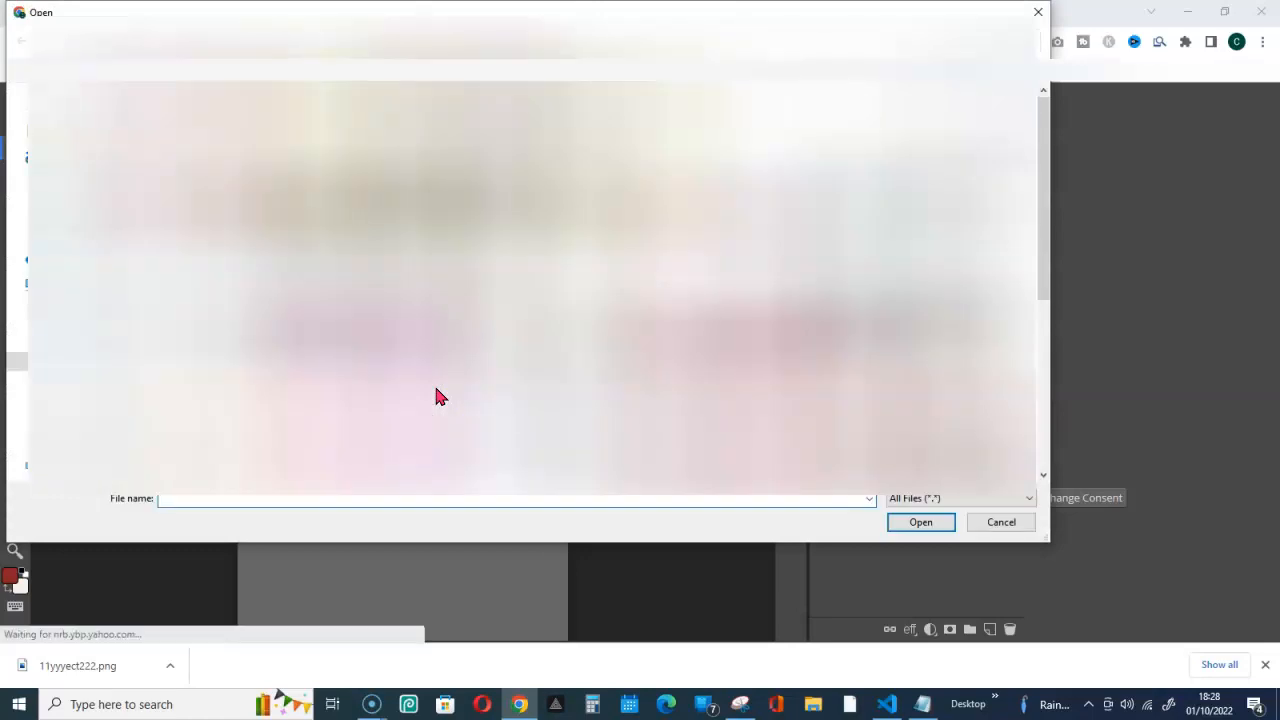
pyautogui.click(920, 530)
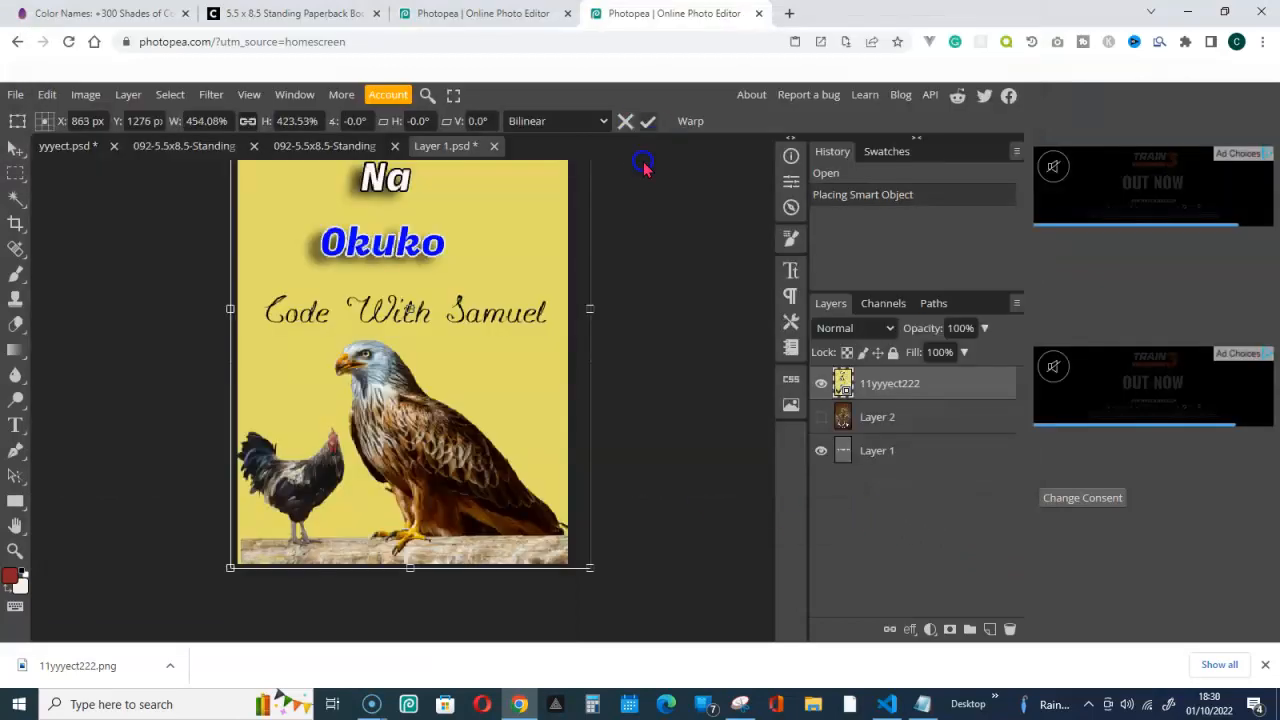
pyautogui.press('Return')
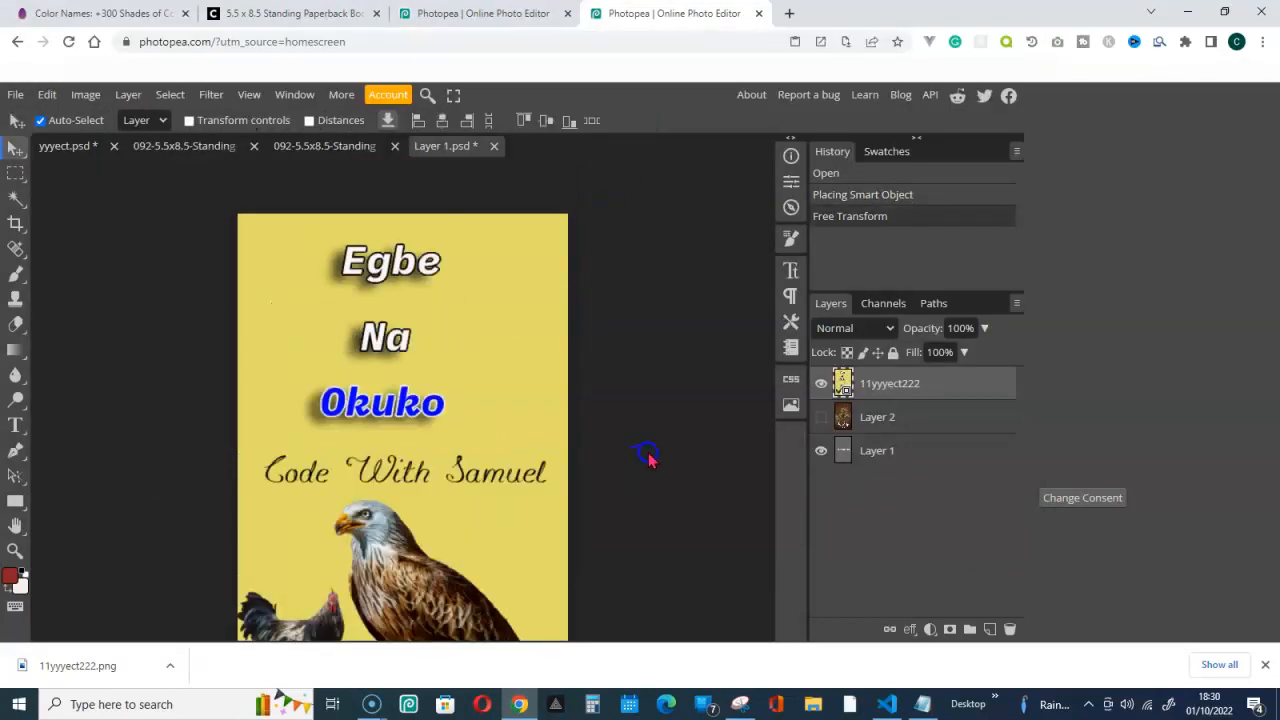
# Save the edited smart object and return to the layered standing mockup to view the book with the new cover.
pyautogui.click(15, 94)
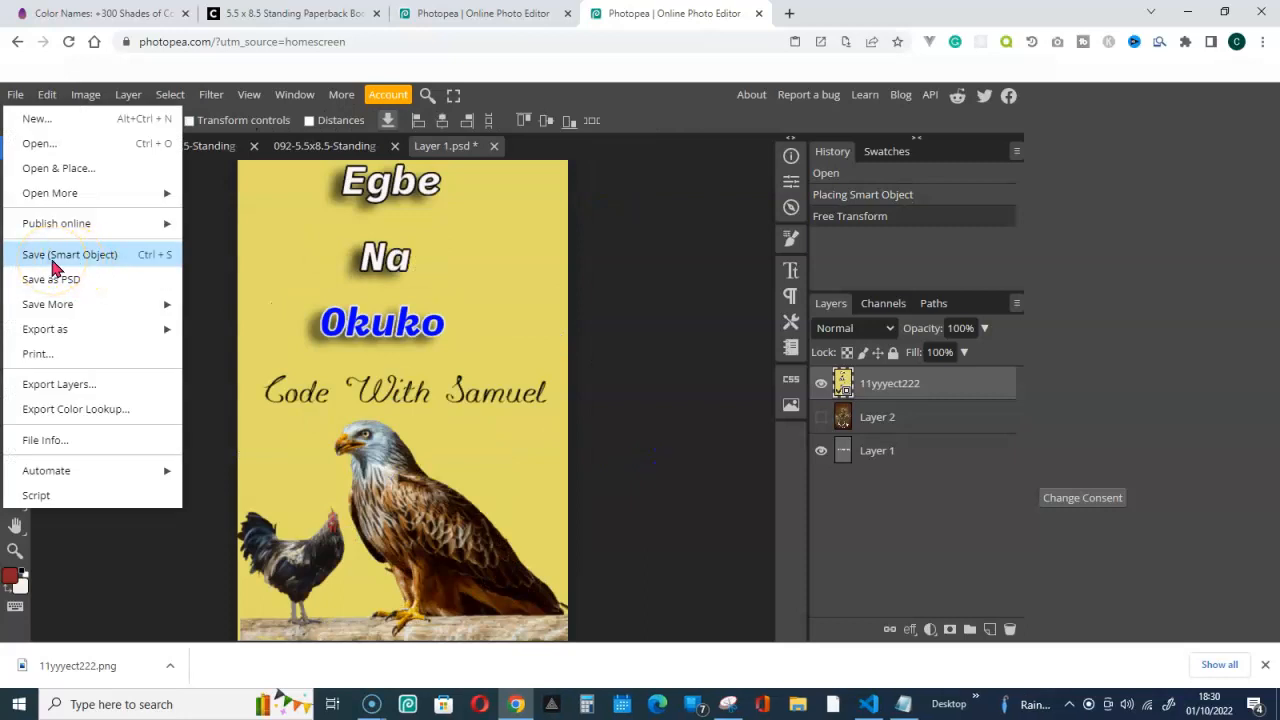
pyautogui.click(66, 260)
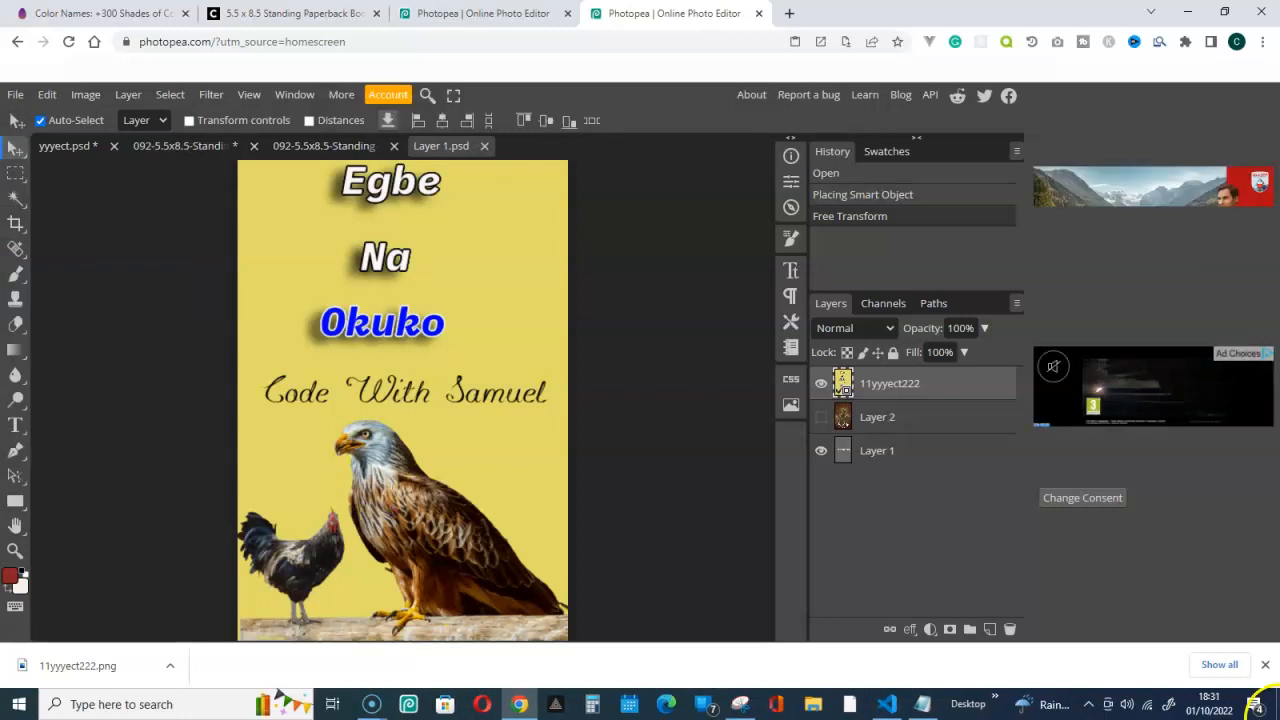
pyautogui.click(175, 145)
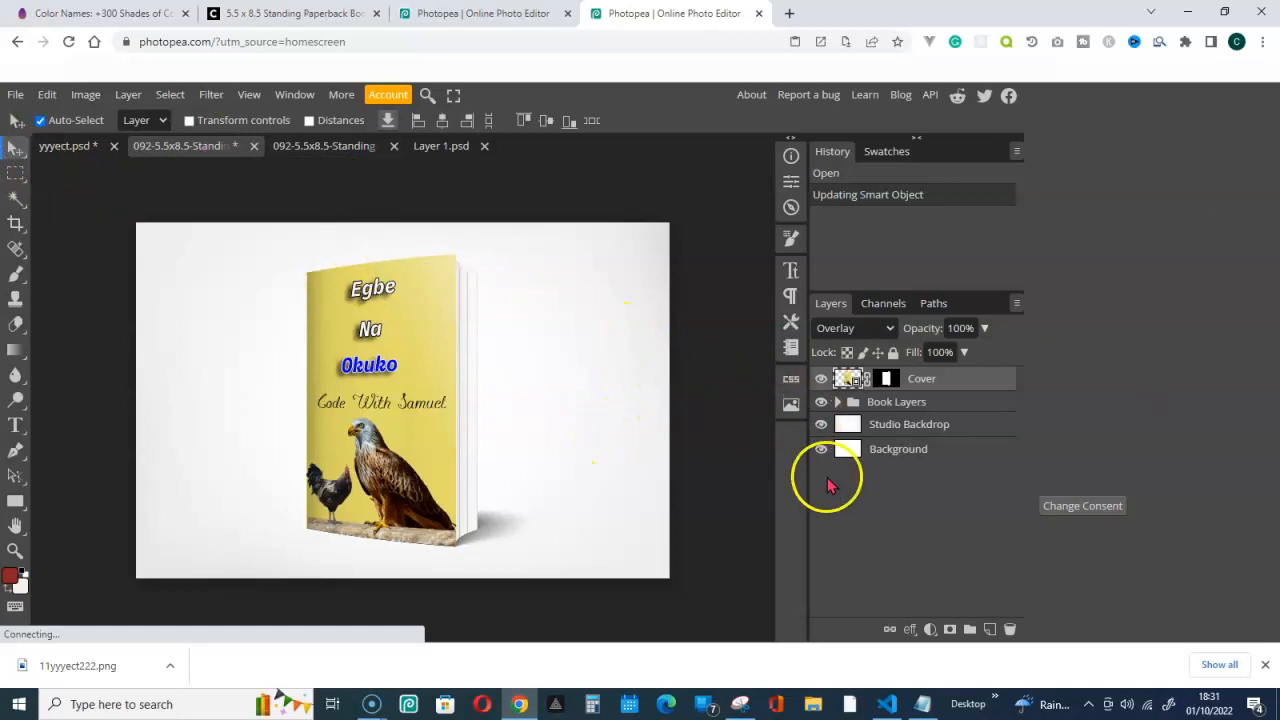
pyautogui.click(619, 395)
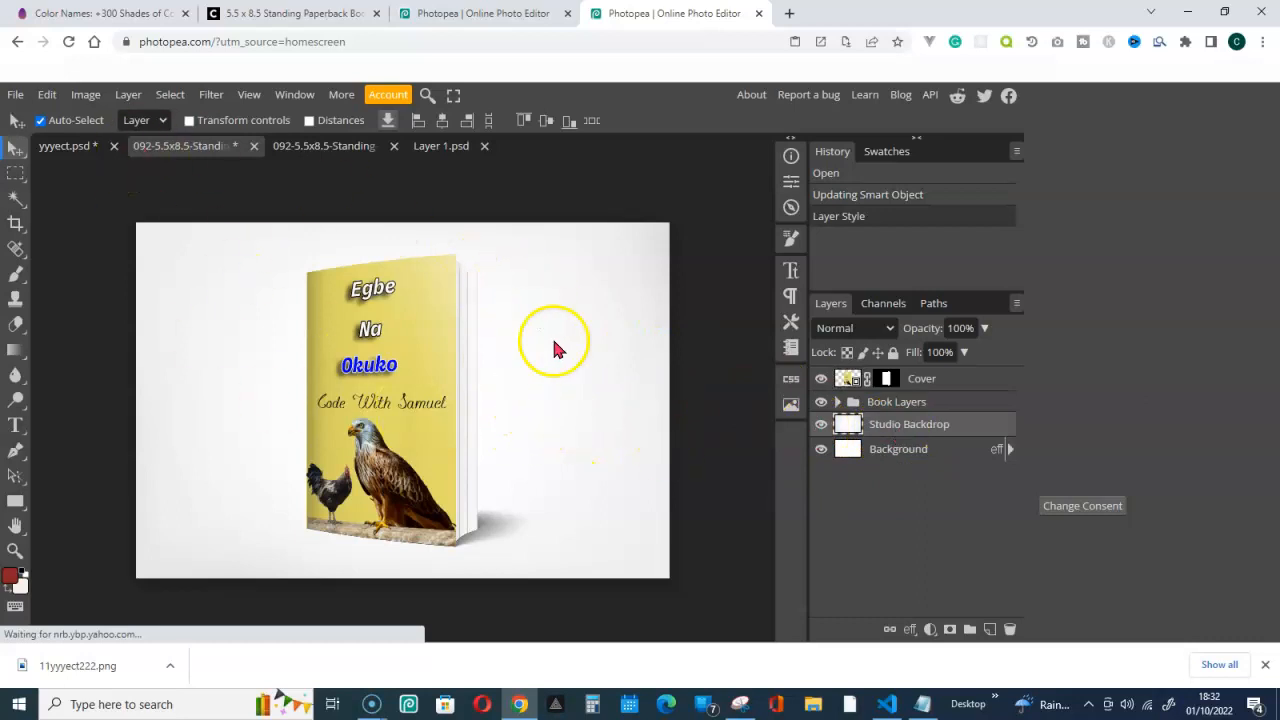
pyautogui.click(890, 452)
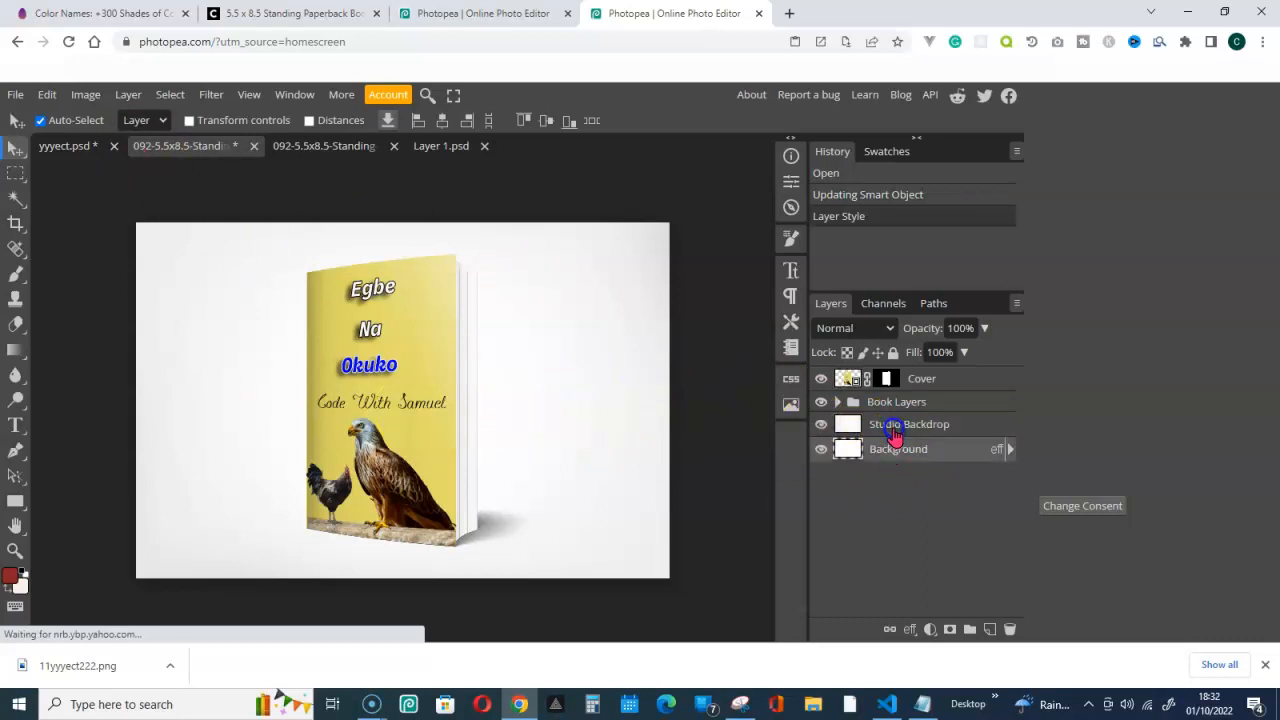
pyautogui.click(893, 432)
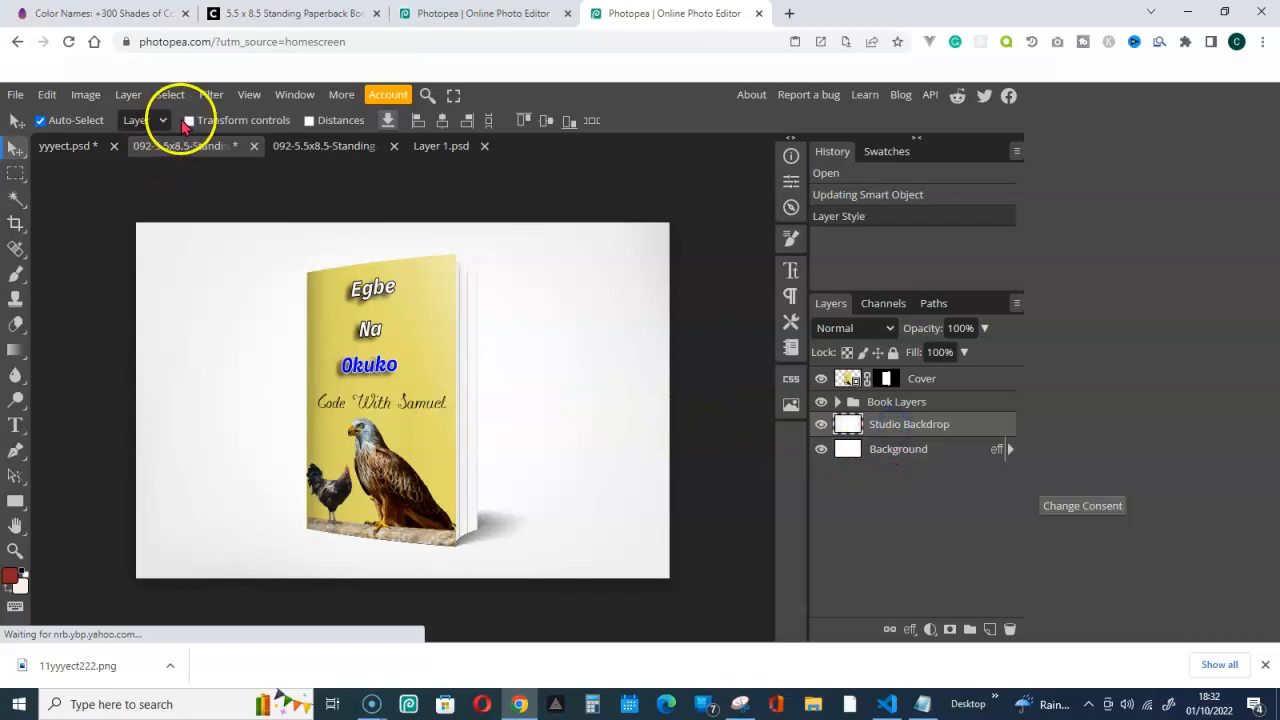
pyautogui.click(189, 121)
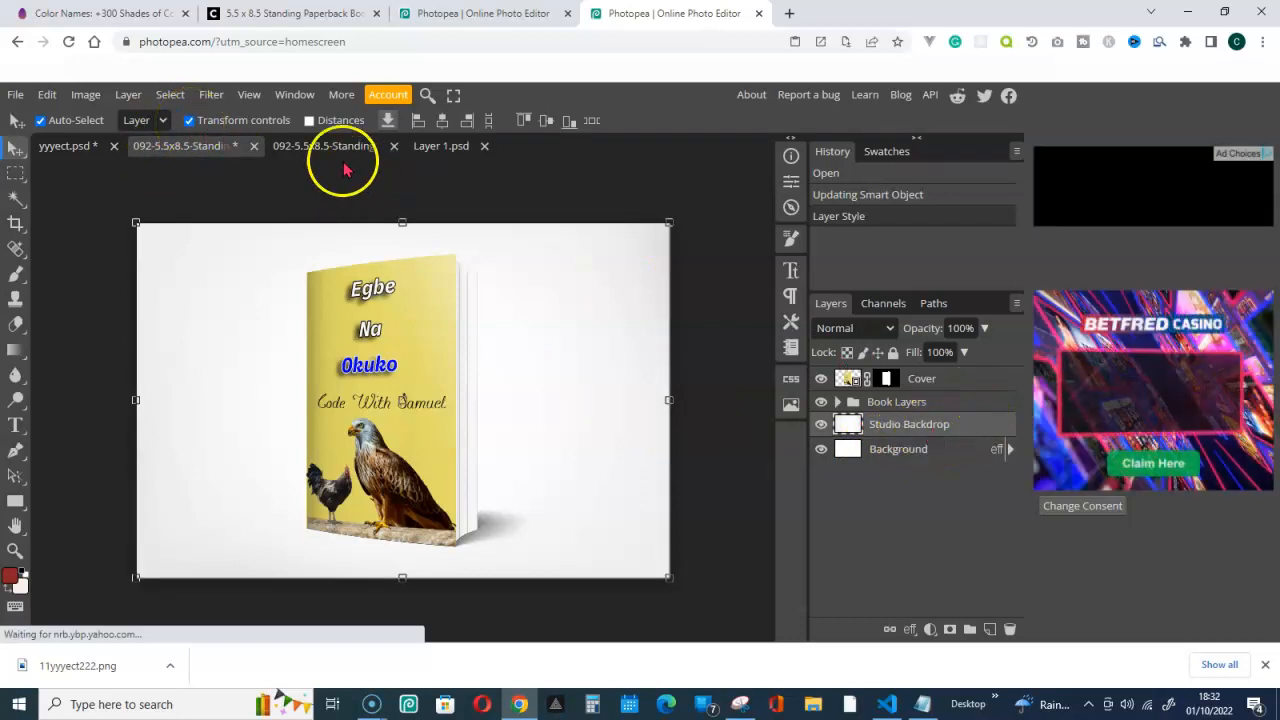
pyautogui.click(189, 121)
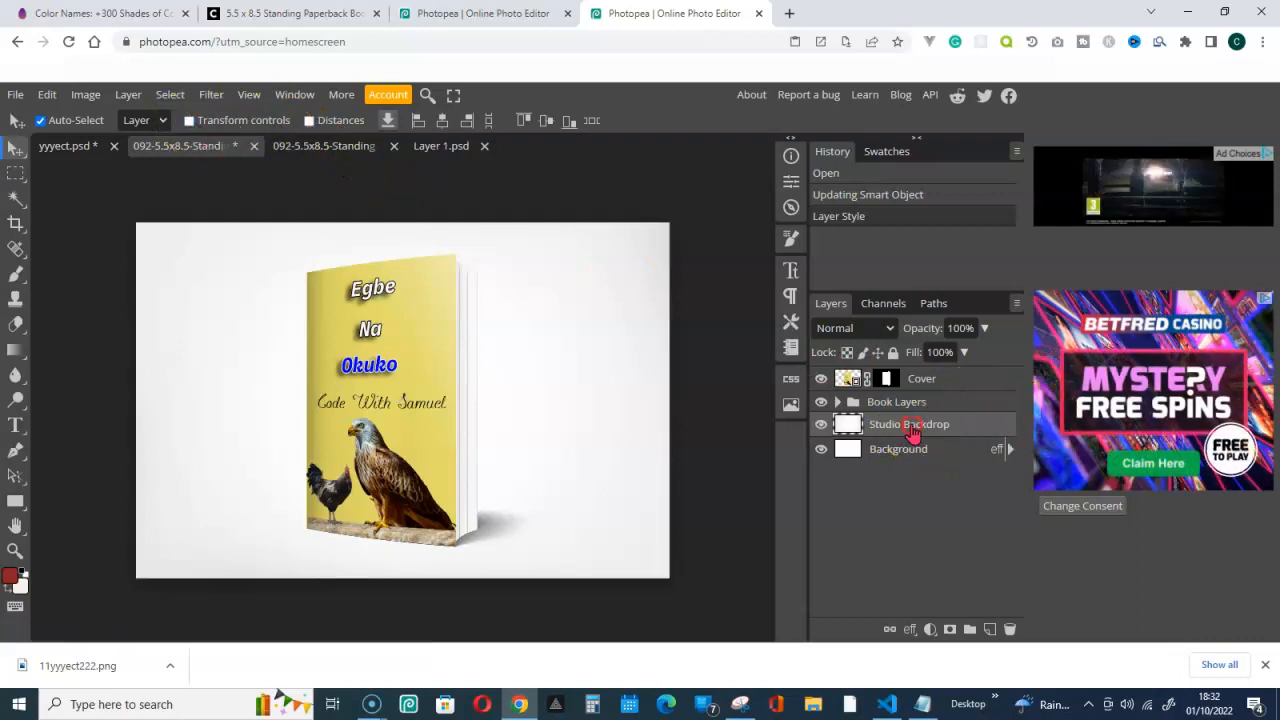
# Add a magenta (ff00ff) Color Overlay in Normal mode at 100% opacity to the Studio Backdrop layer.
pyautogui.rightClick(908, 428)
pyautogui.click(814, 212)
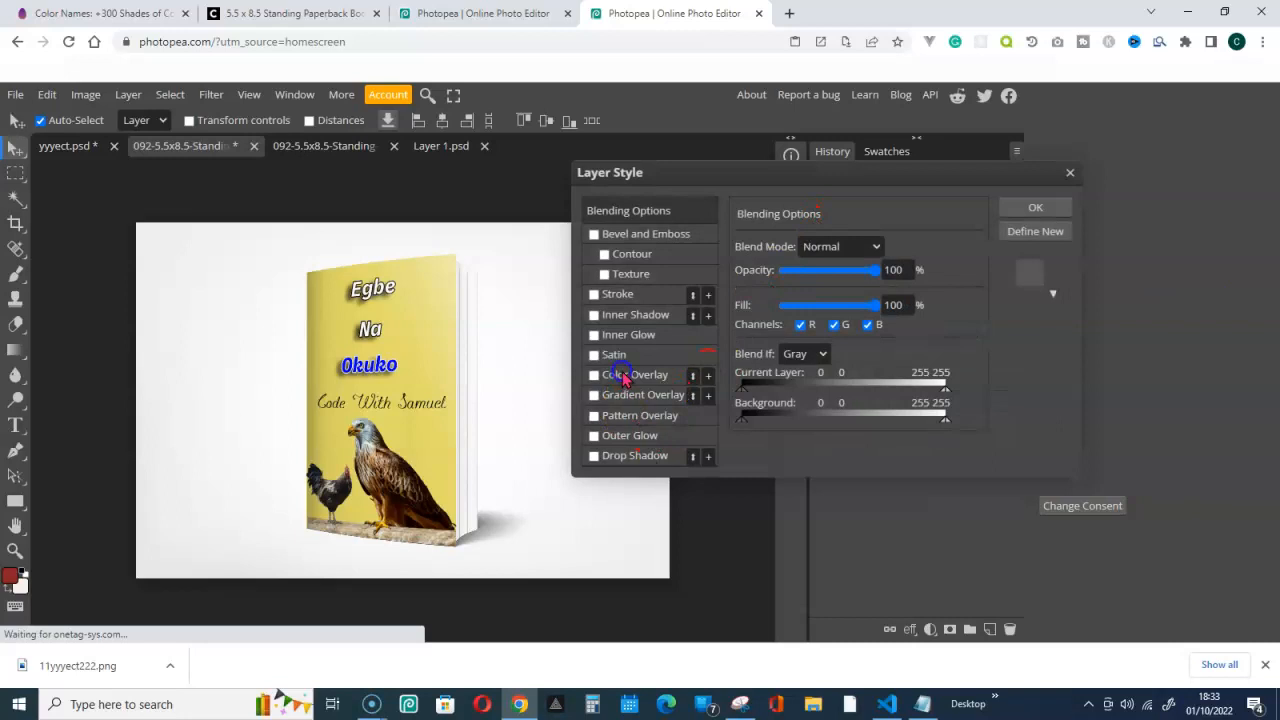
pyautogui.click(623, 376)
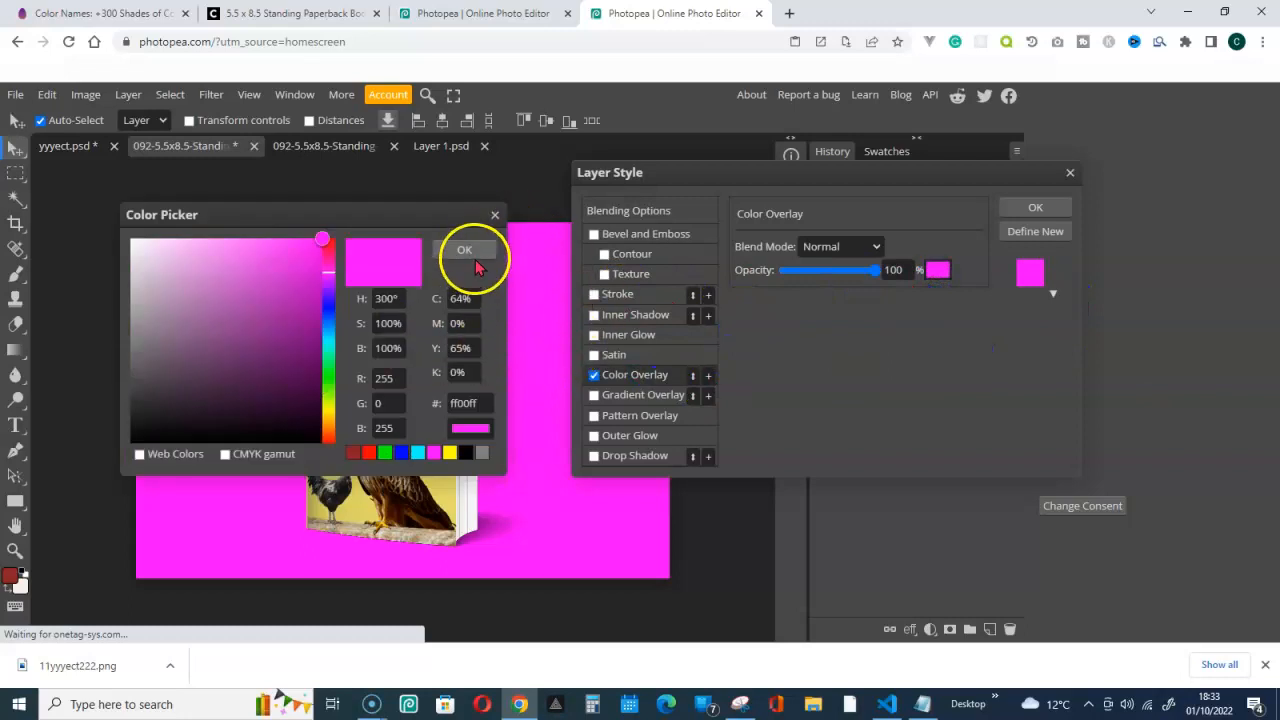
pyautogui.click(1035, 210)
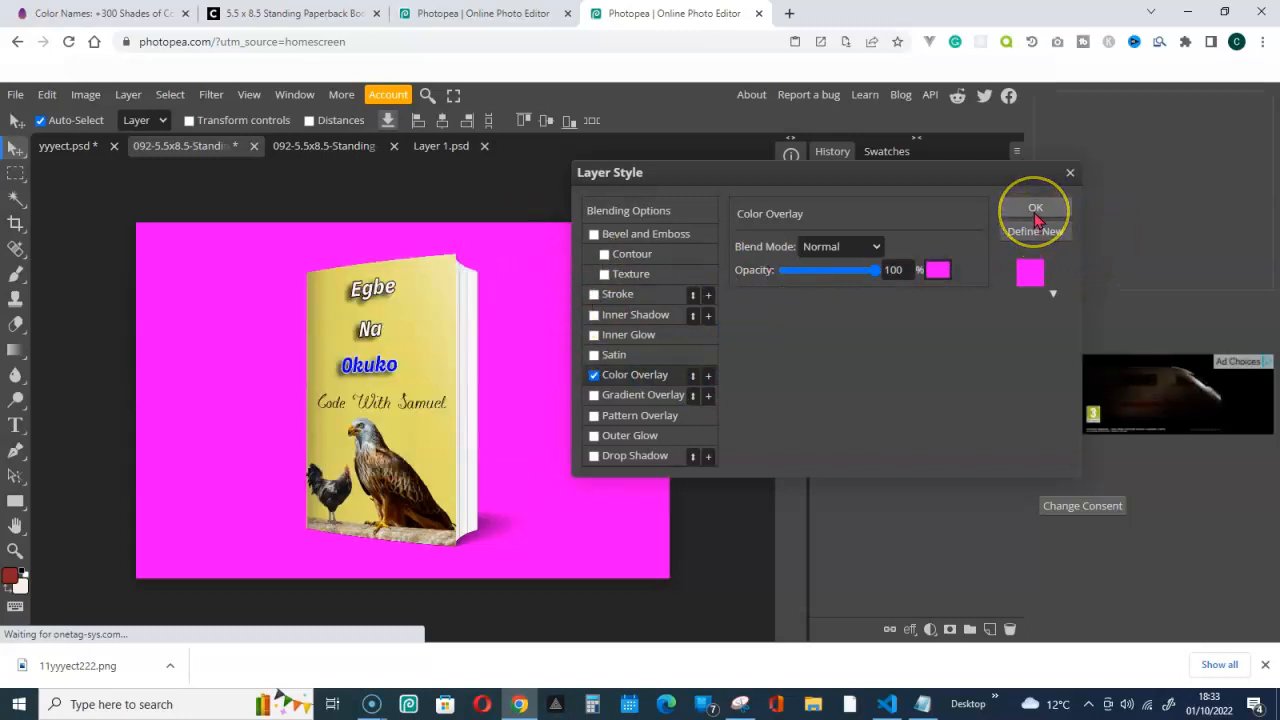
pyautogui.click(1035, 210)
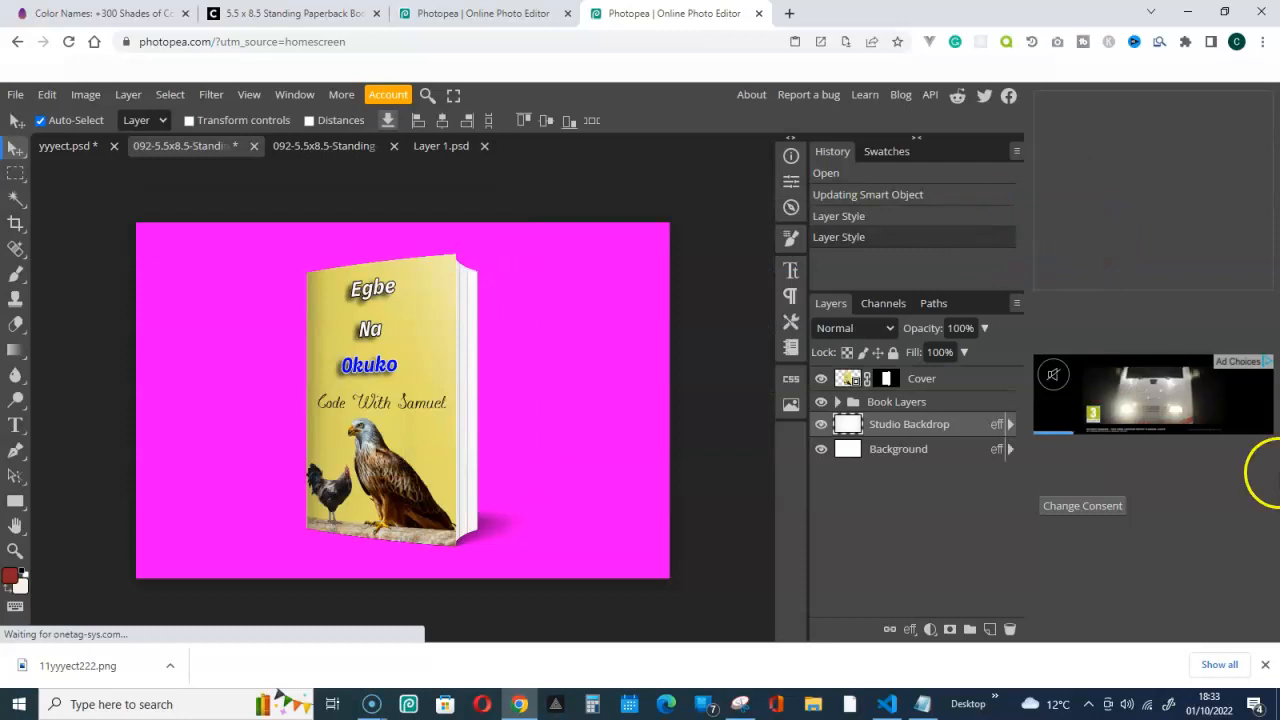
# Look at the finished mockup in Igbo book cover1.psd and return to the working documents to view page1.psd.
pyautogui.click(447, 15)
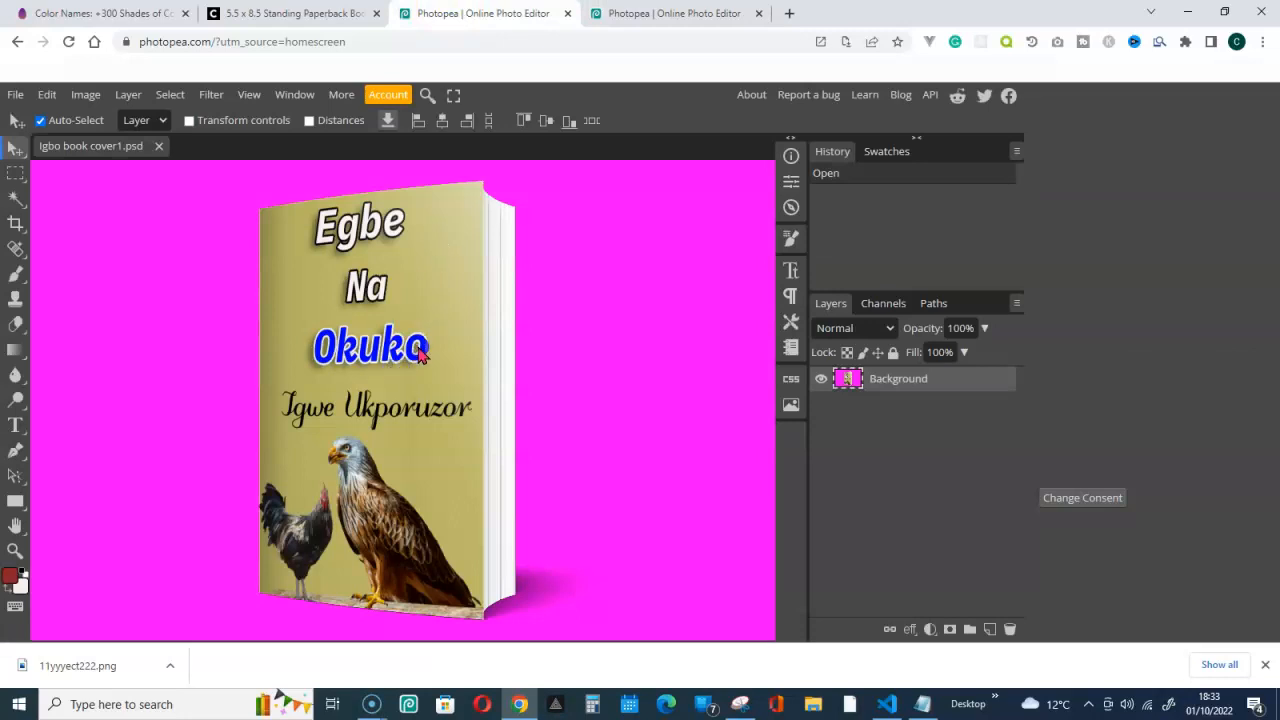
pyautogui.click(676, 18)
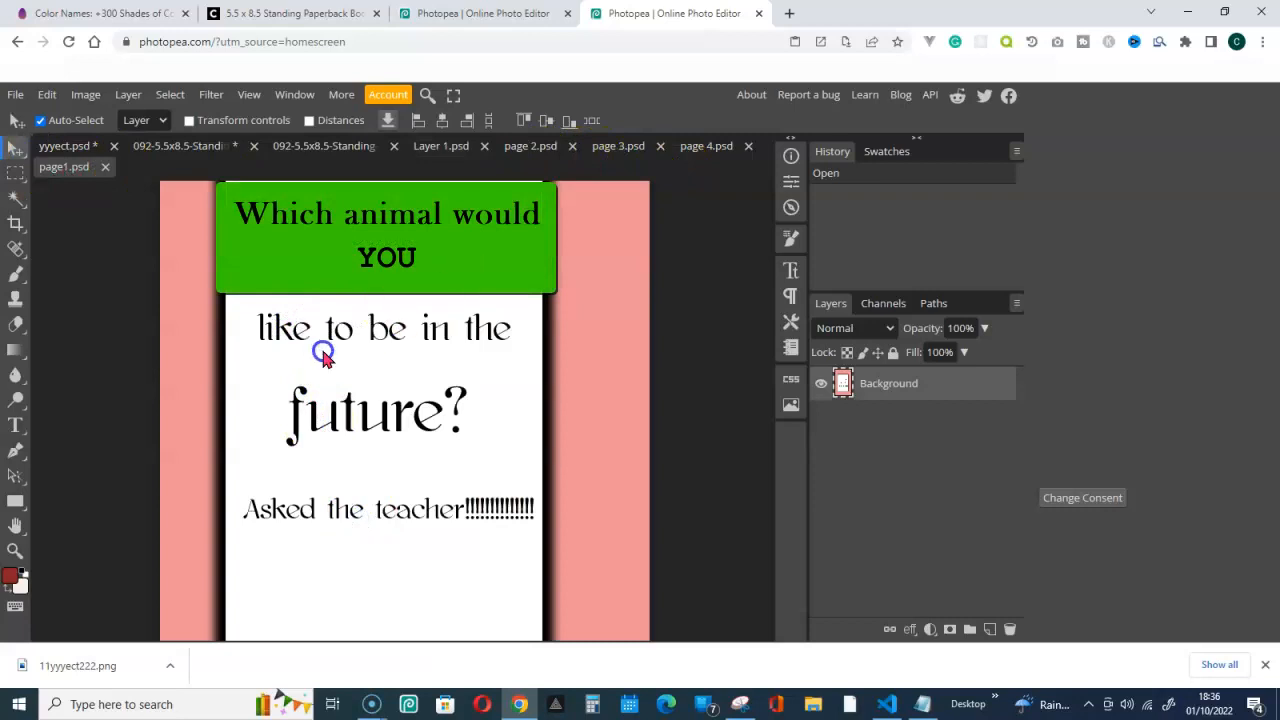
pyautogui.click(420, 413)
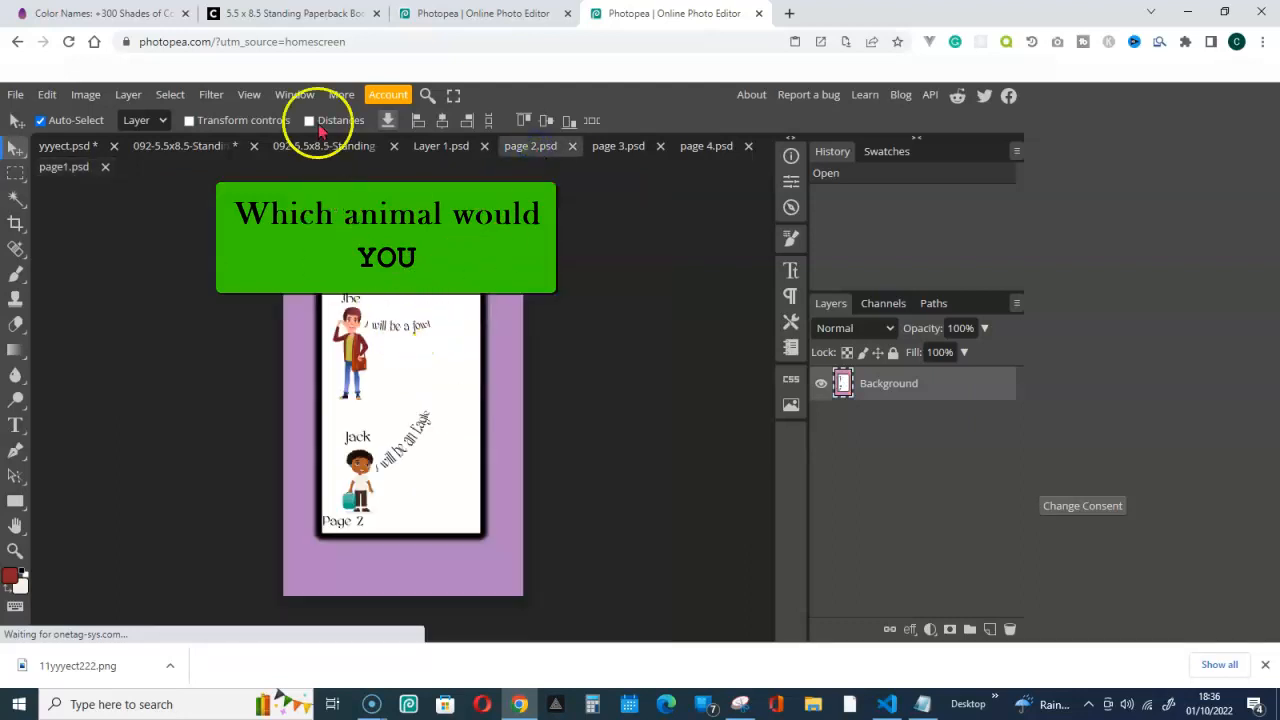
# Examine page 2.psd up close, reading the two characters' speech lines down to the page number, and return to a full-page view.
pyautogui.click(251, 99)
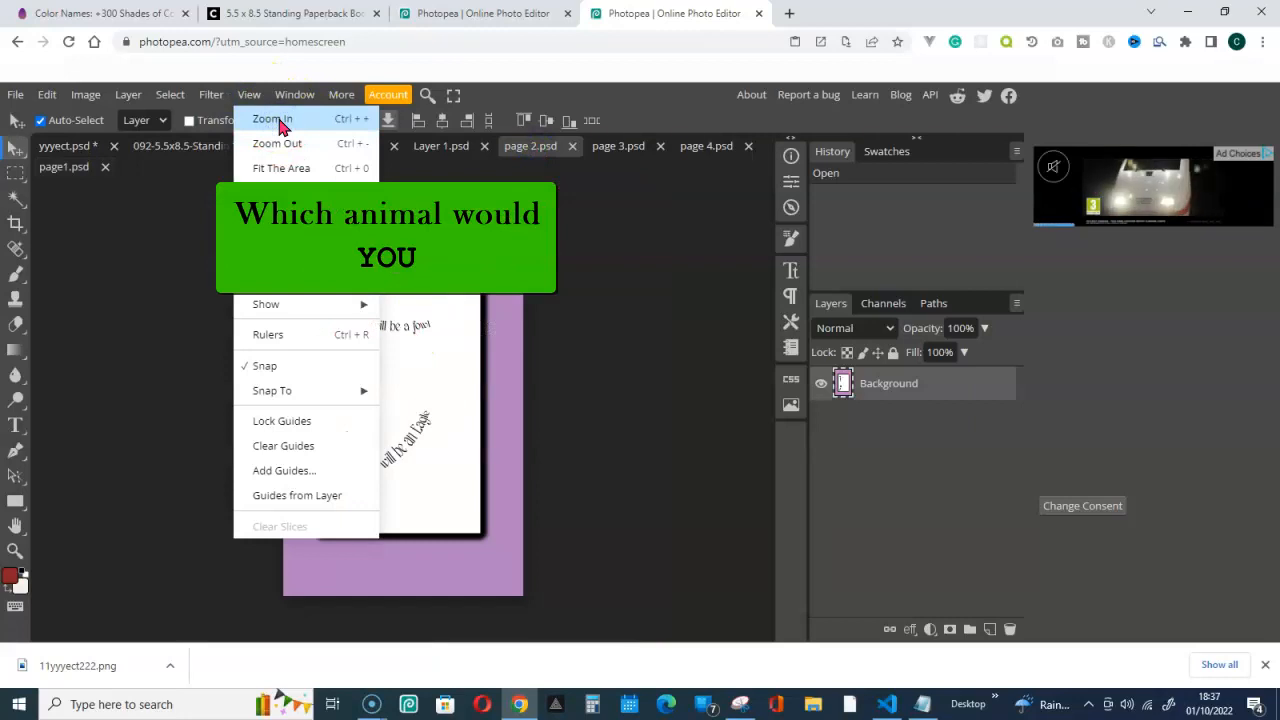
pyautogui.click(272, 120)
pyautogui.click(251, 96)
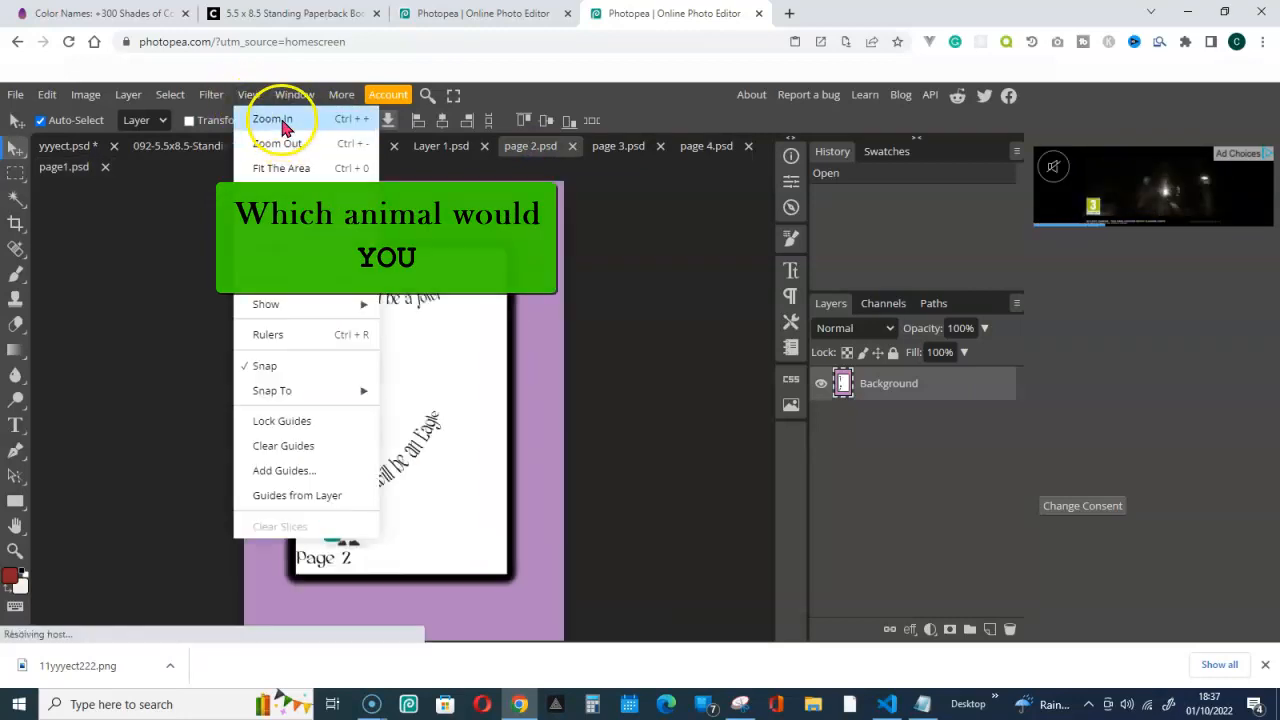
pyautogui.click(272, 120)
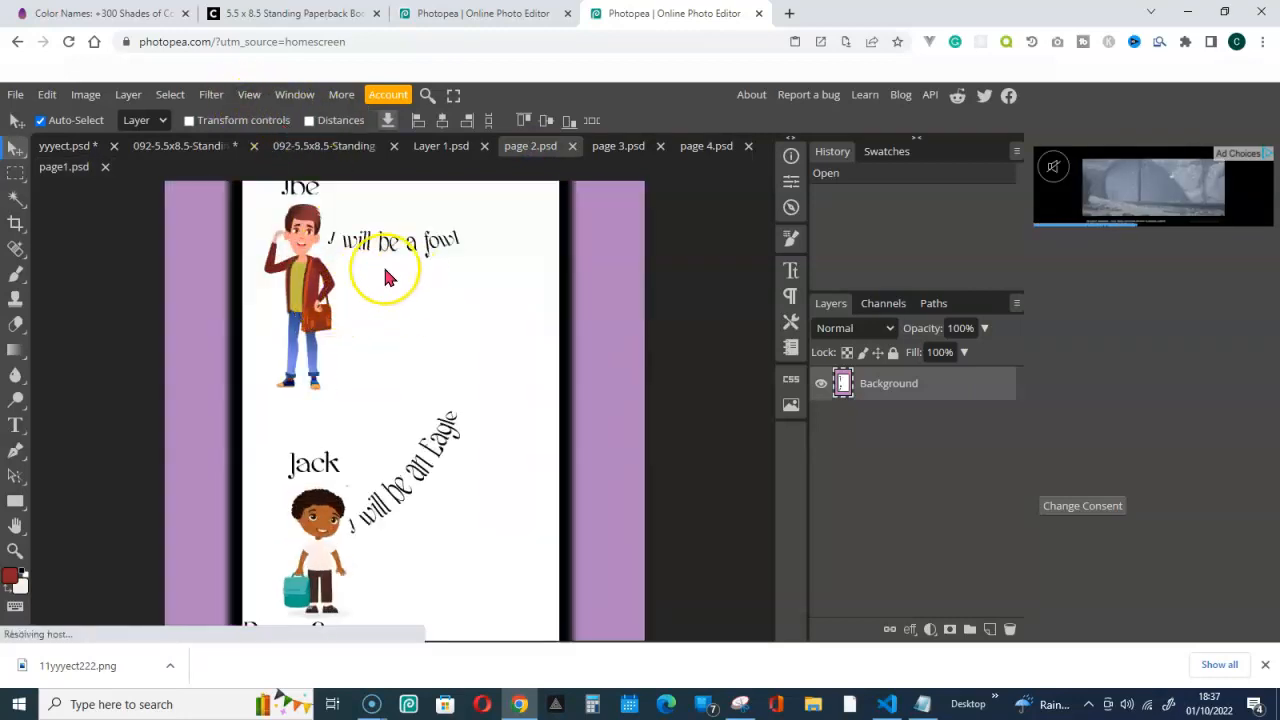
pyautogui.scroll(-2, 389, 278)
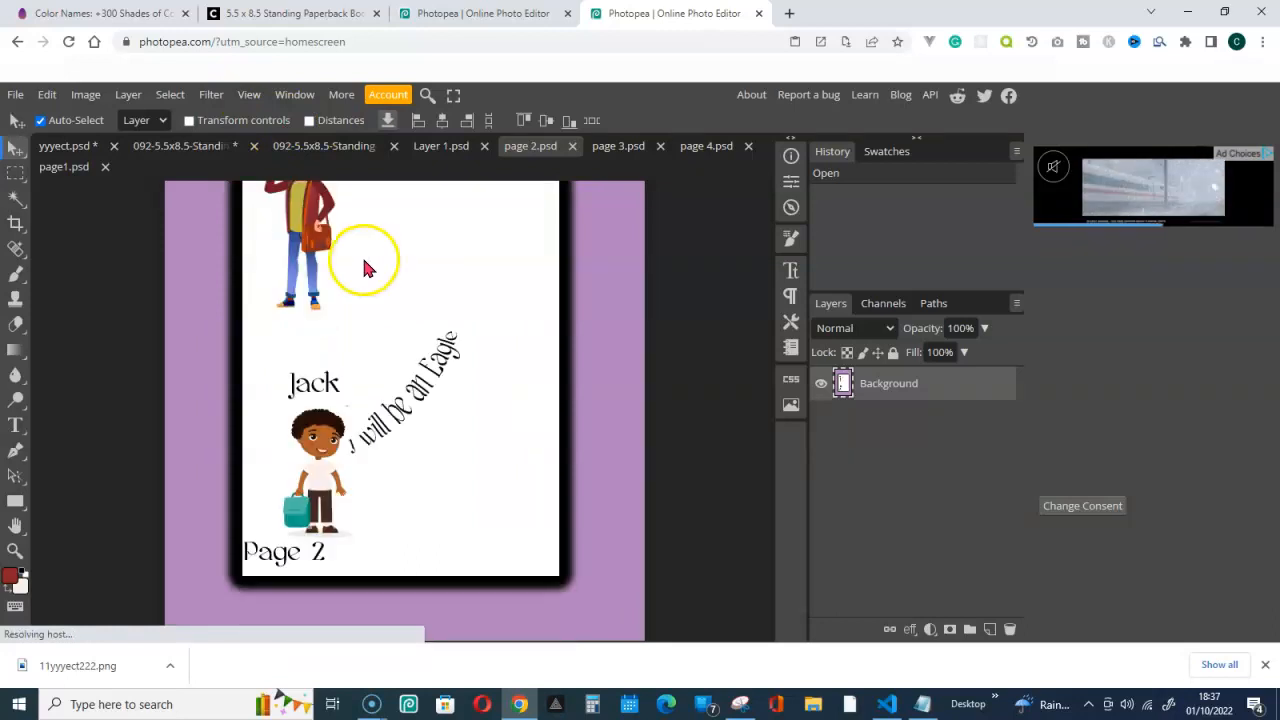
pyautogui.click(245, 98)
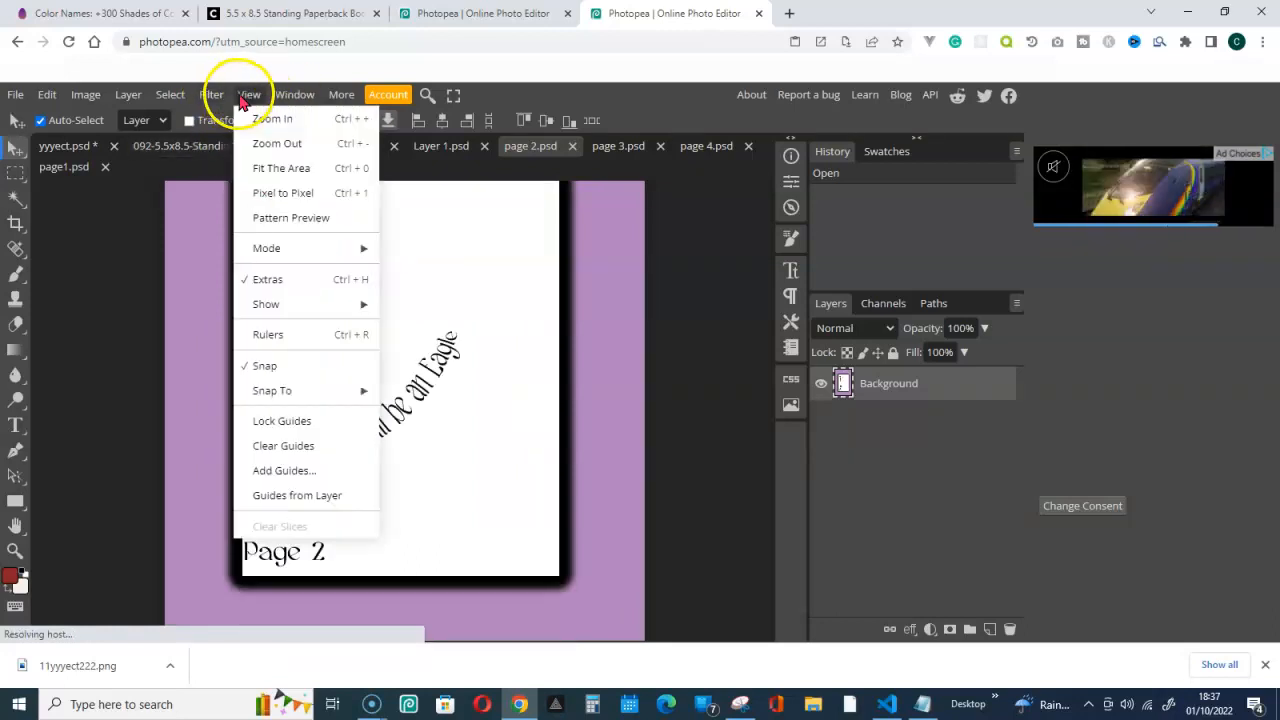
pyautogui.click(277, 143)
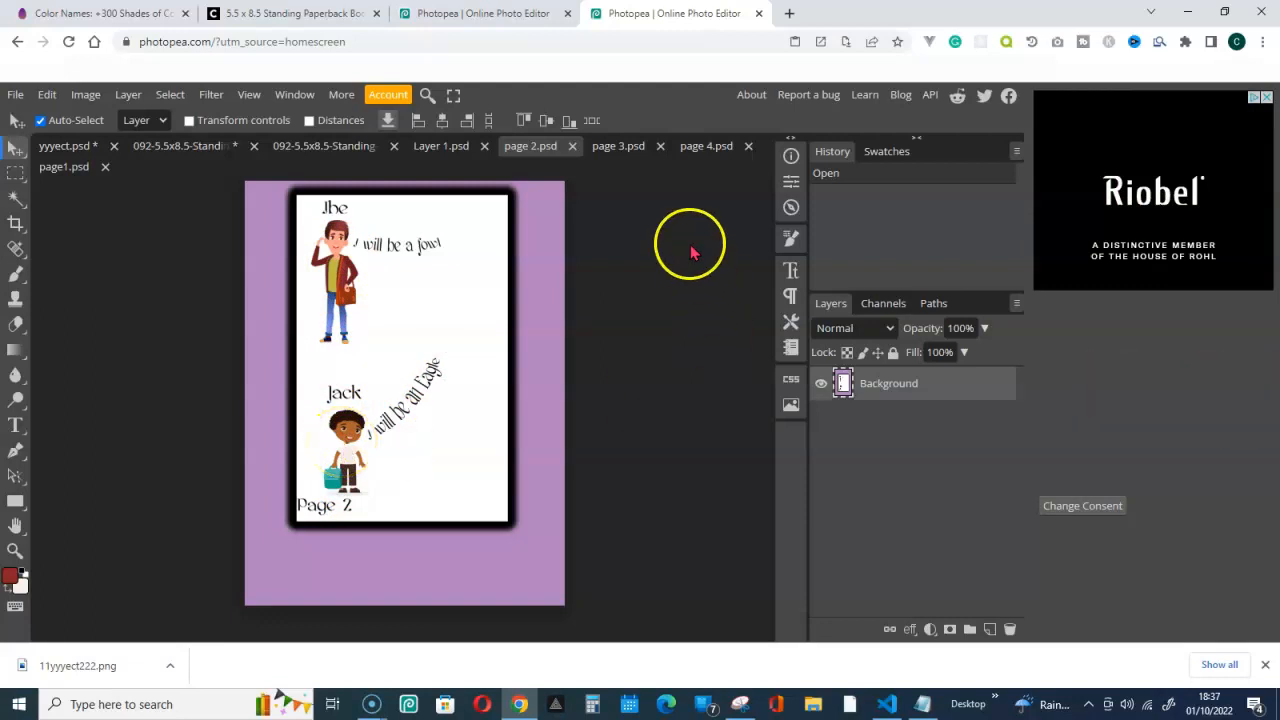
# Switch to page 3.psd and enlarge it to read the teacher's question and the reply.
pyautogui.click(628, 148)
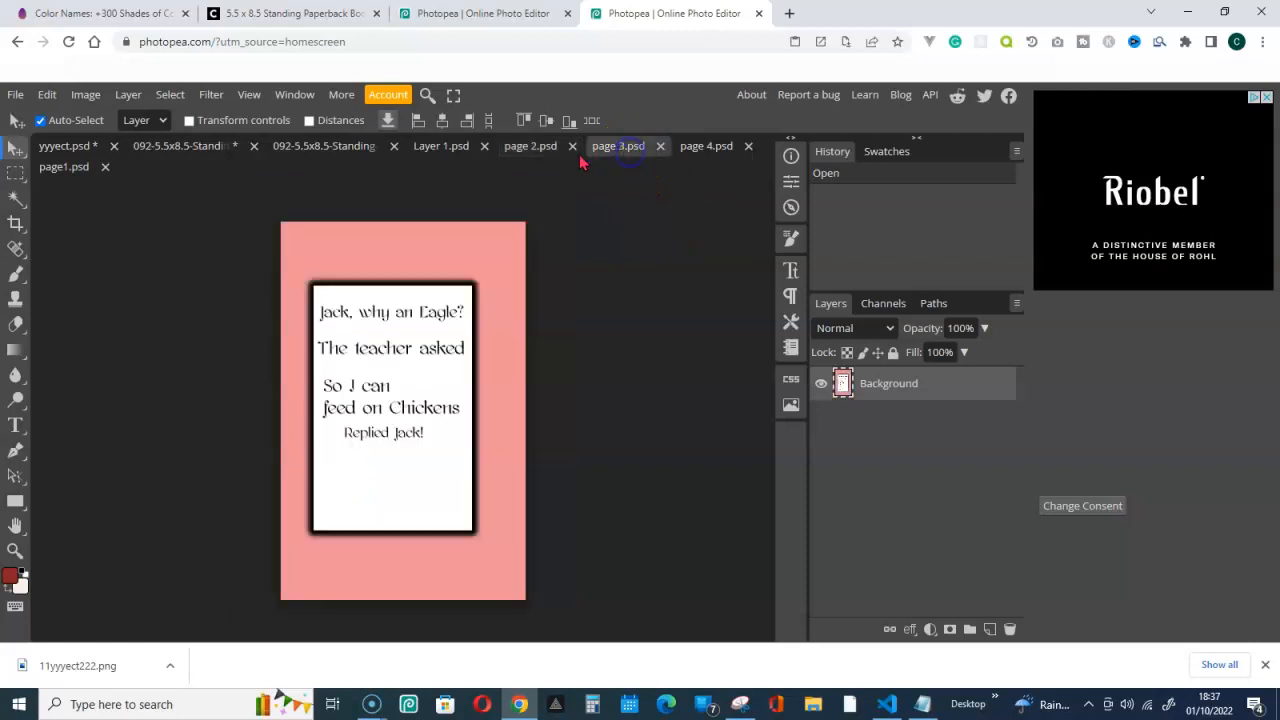
pyautogui.click(212, 94)
pyautogui.moveTo(249, 94)
pyautogui.click(259, 119)
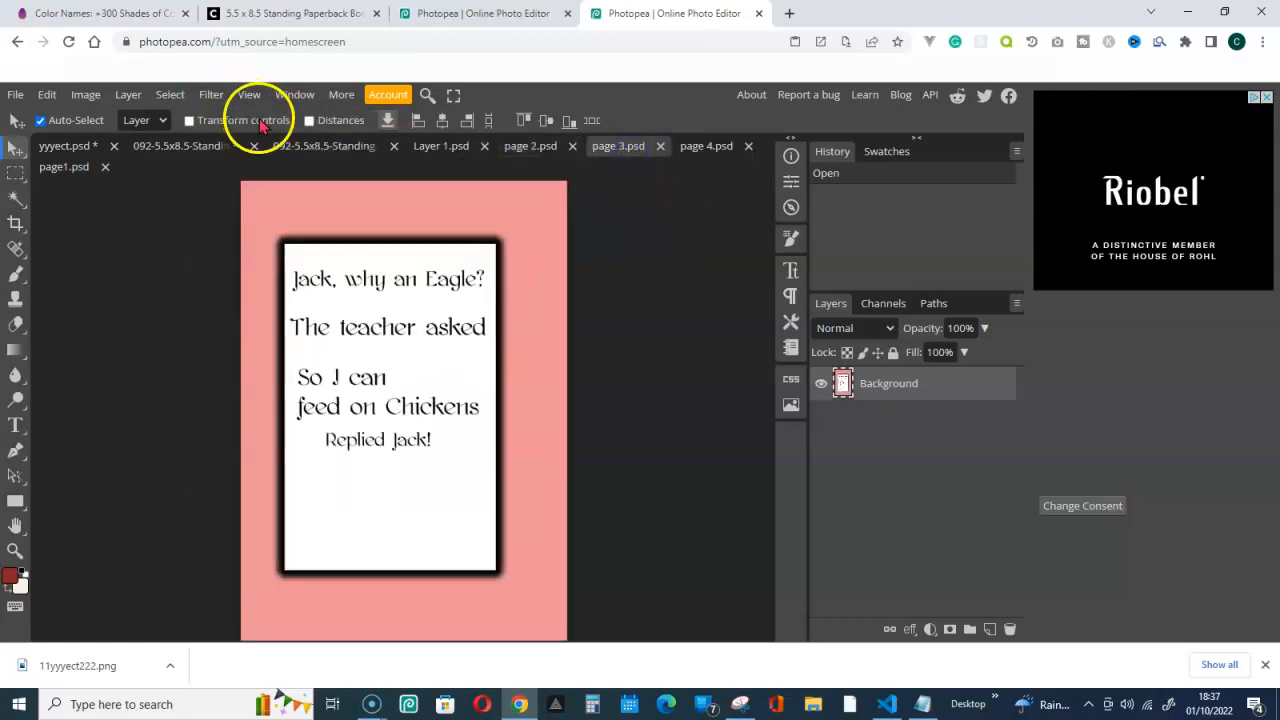
pyautogui.click(249, 94)
pyautogui.click(259, 119)
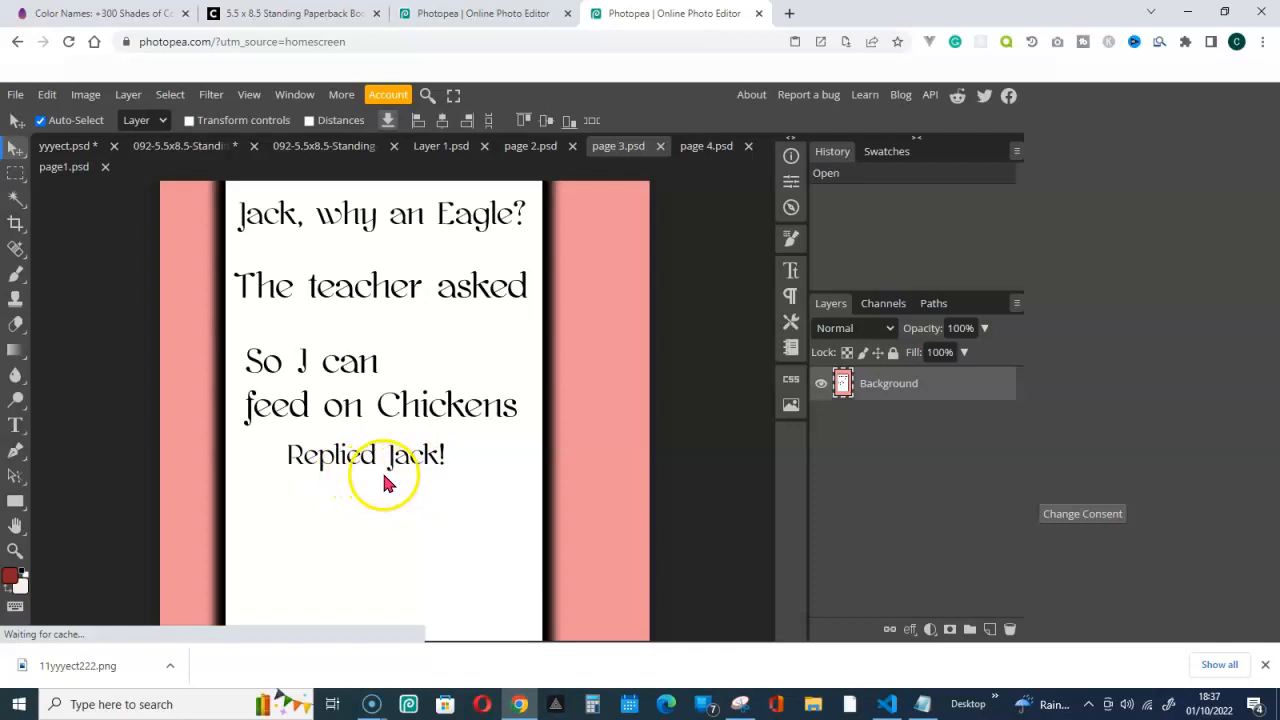
# Read the enlarged lesson text in page 4.psd and look back over page 2.psd and page 3.psd.
pyautogui.click(691, 153)
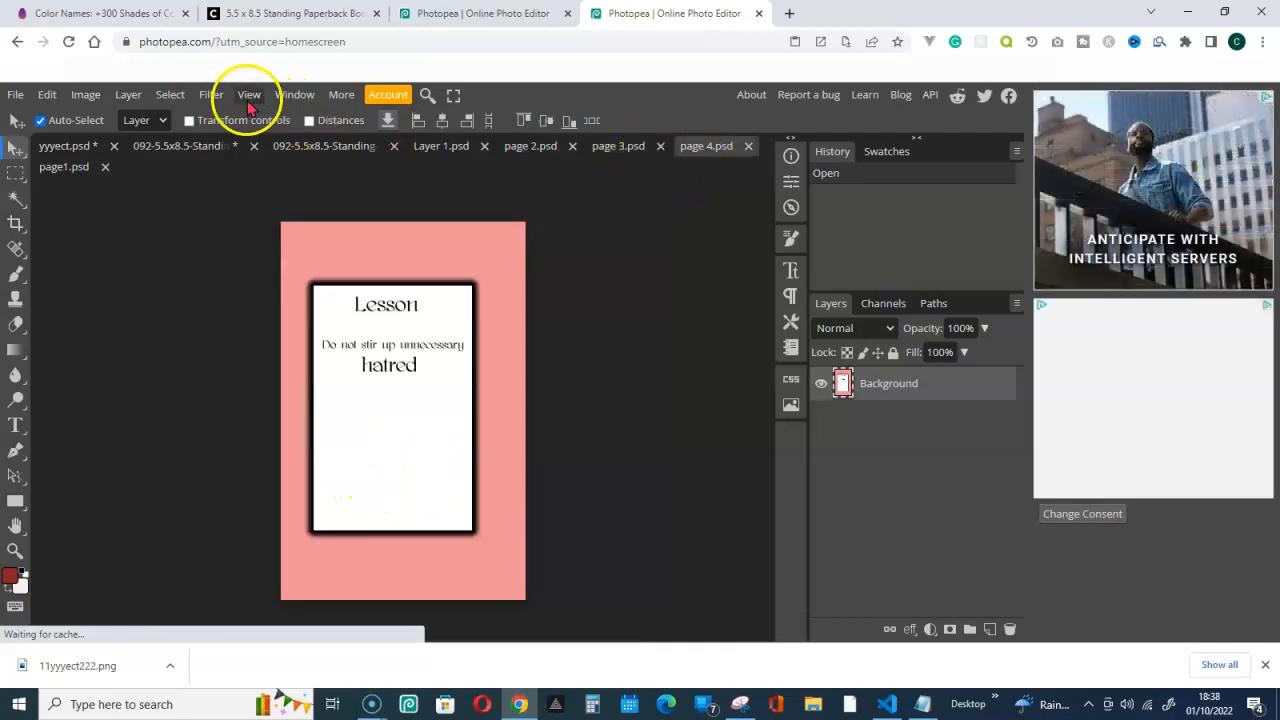
pyautogui.click(212, 94)
pyautogui.moveTo(250, 100)
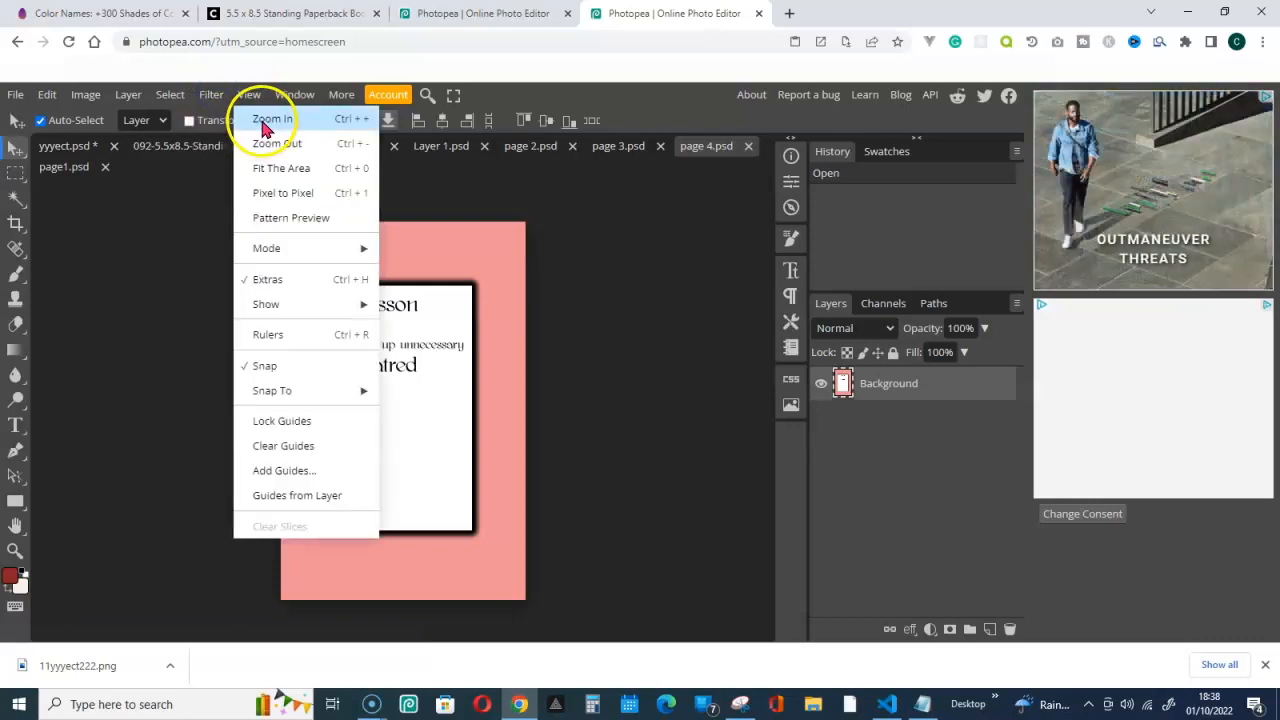
pyautogui.click(265, 122)
pyautogui.click(249, 94)
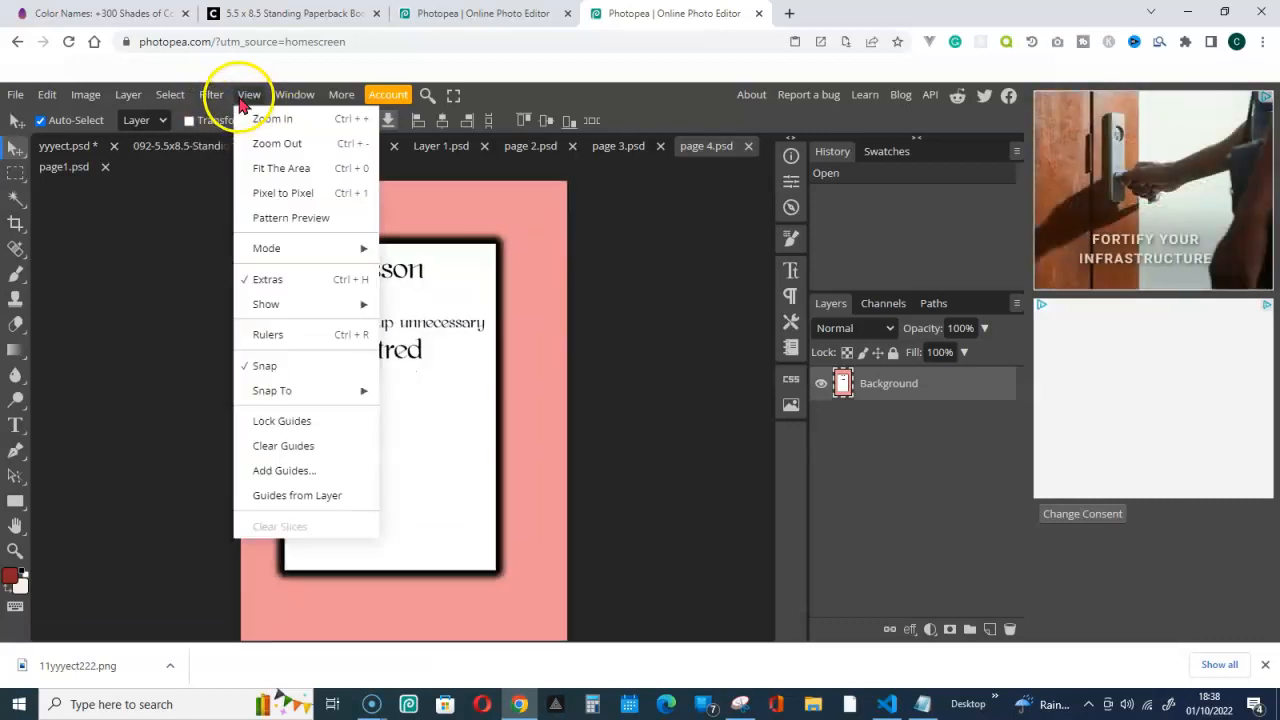
pyautogui.click(258, 120)
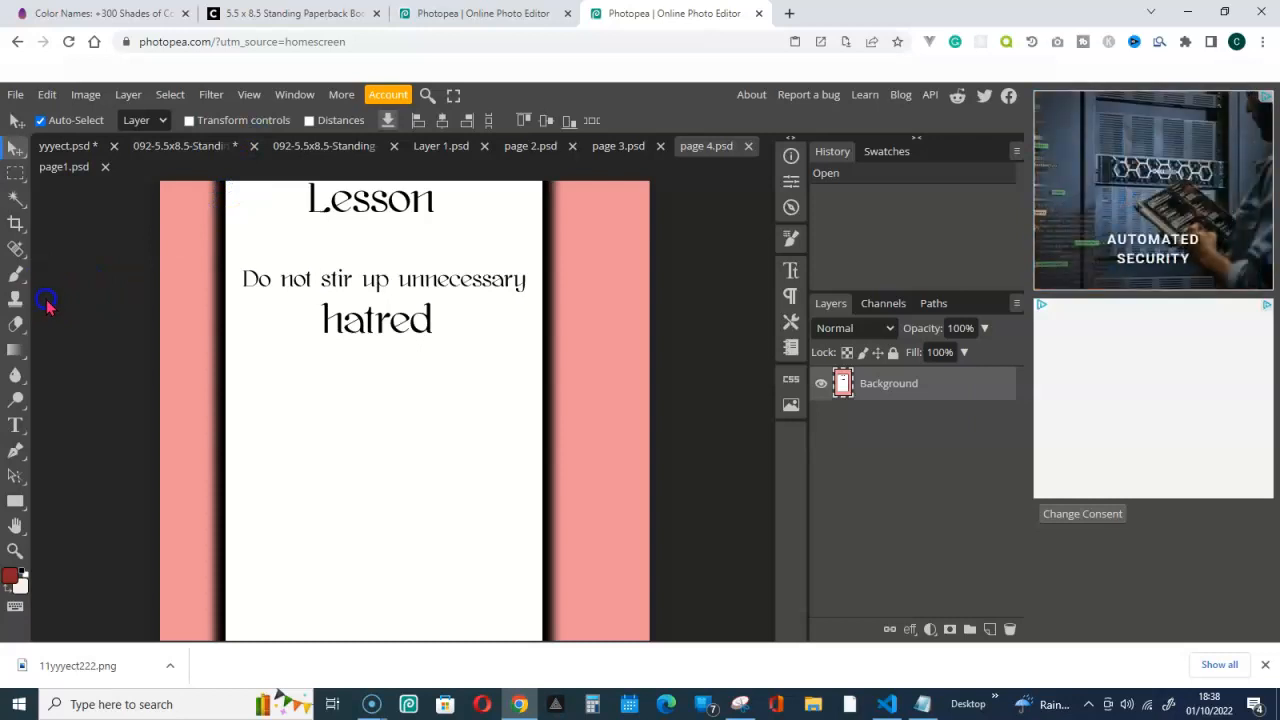
pyautogui.click(530, 146)
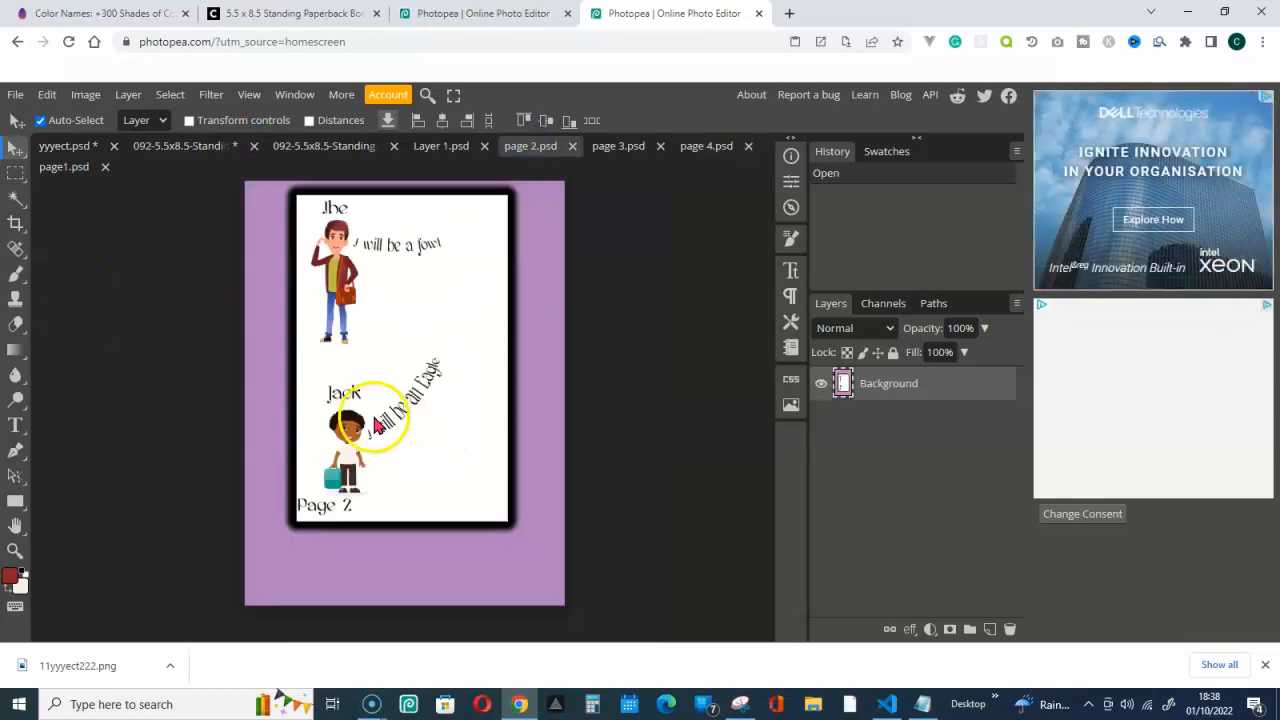
pyautogui.click(623, 152)
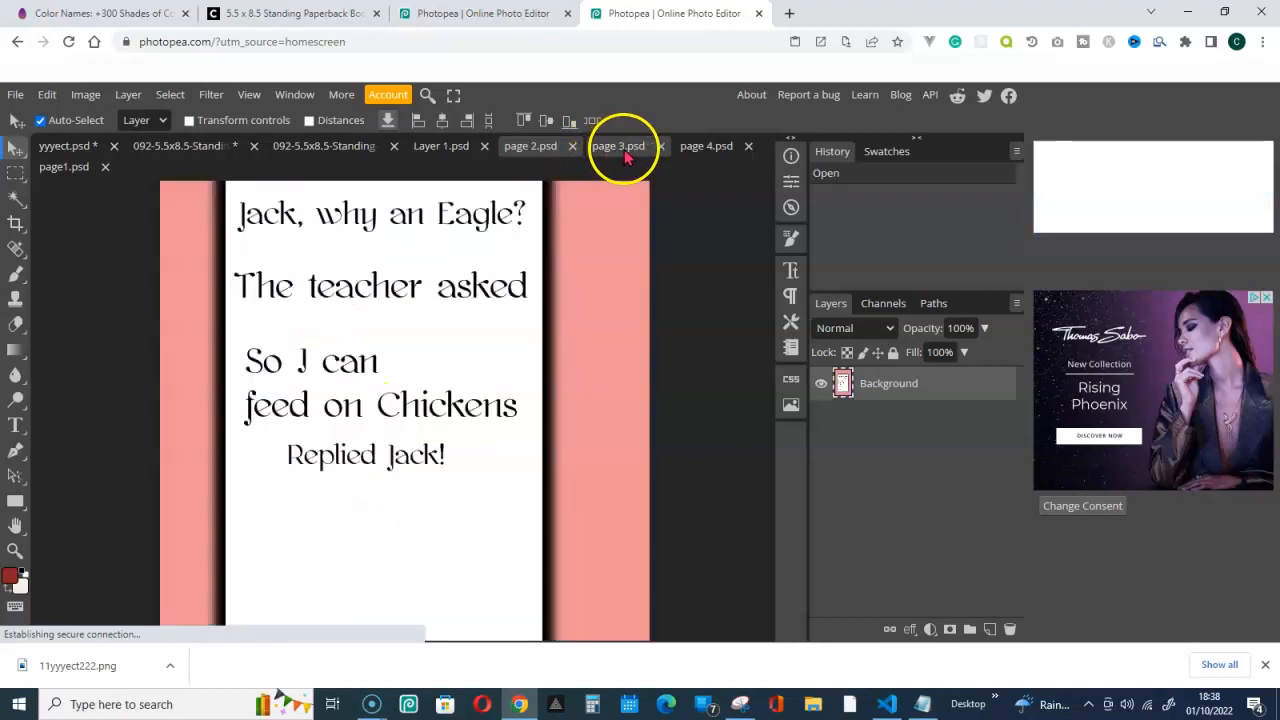